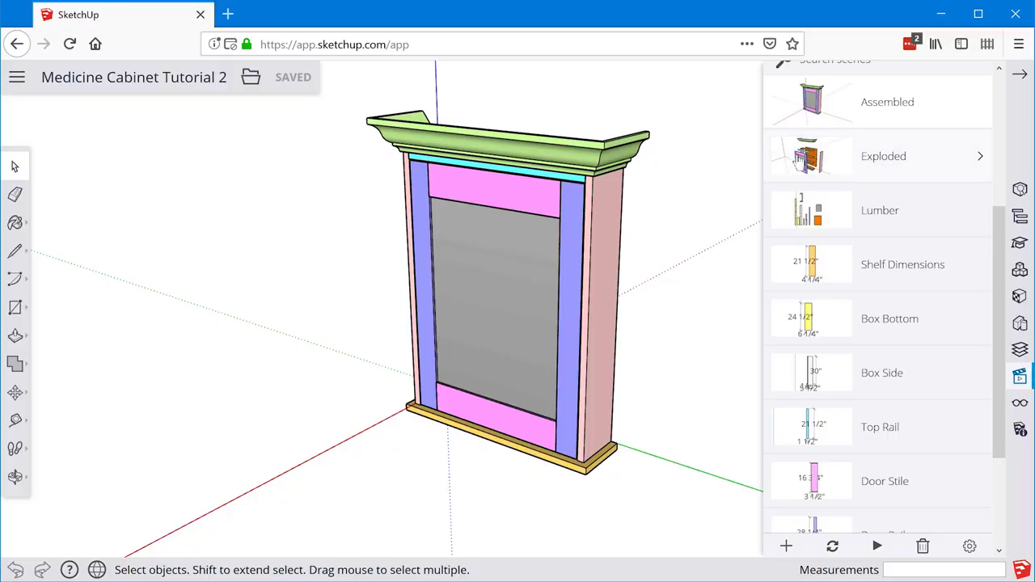
Step through the Exploded, Lumber, Shelf Dimensions, Box Bottom and Box Side scenes of the medicine cabinet
left_click(798, 159)
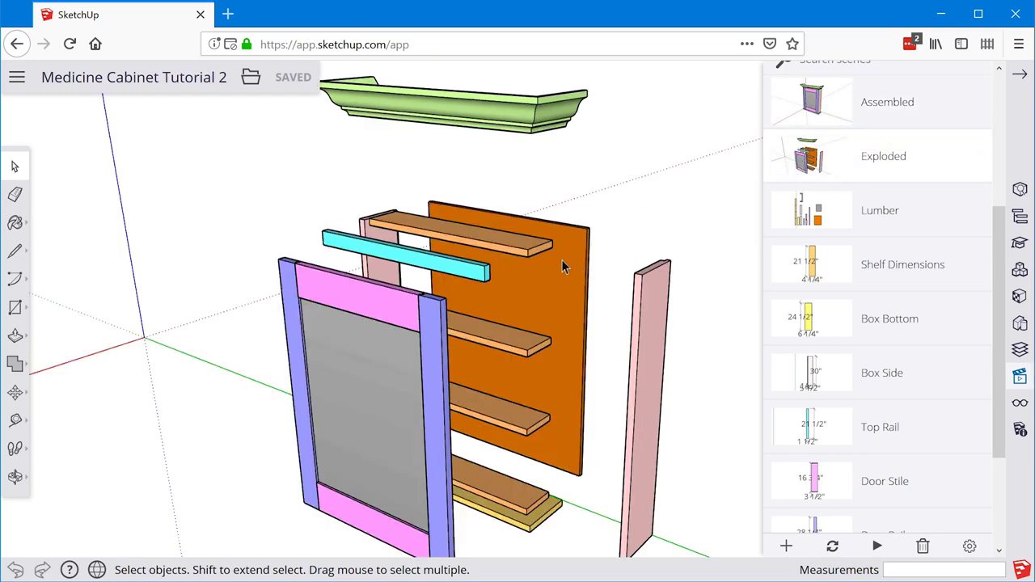
left_click(819, 214)
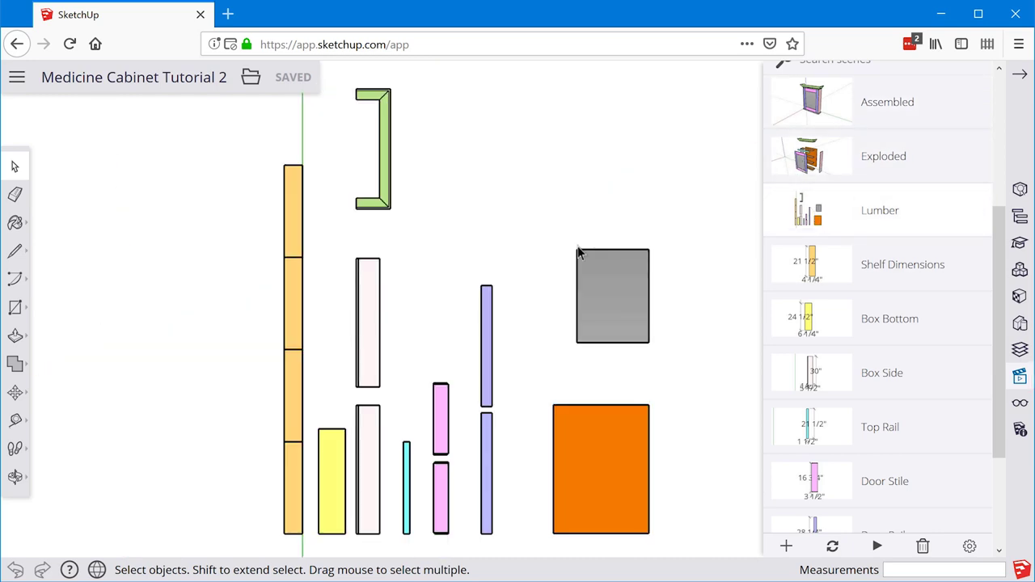
left_click(815, 269)
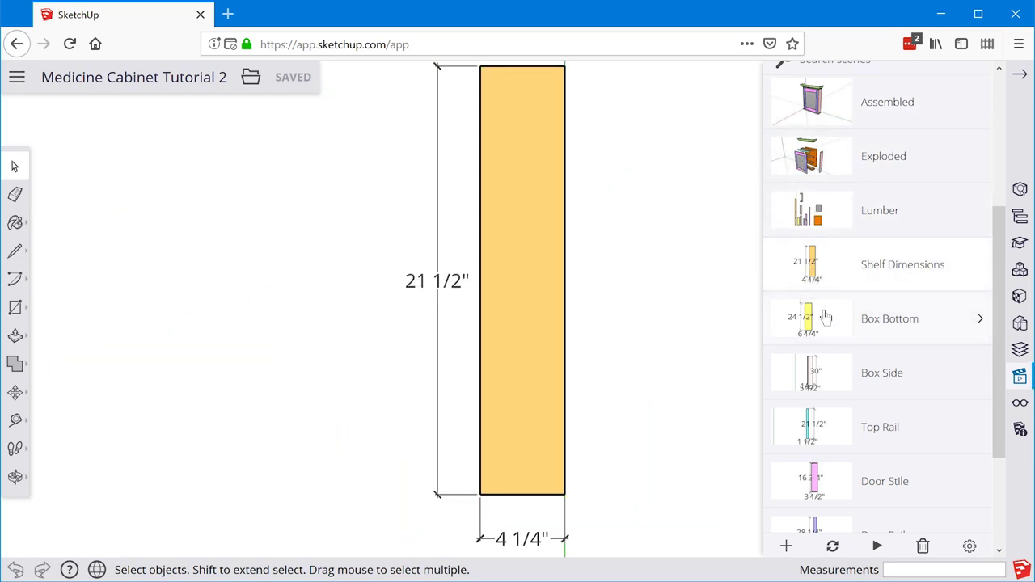
left_click(820, 317)
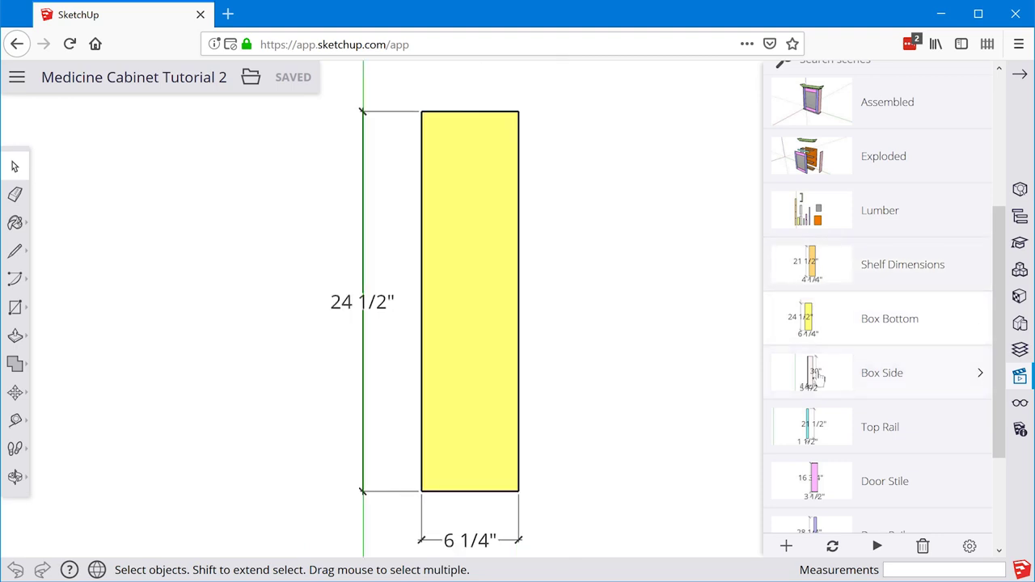
left_click(813, 370)
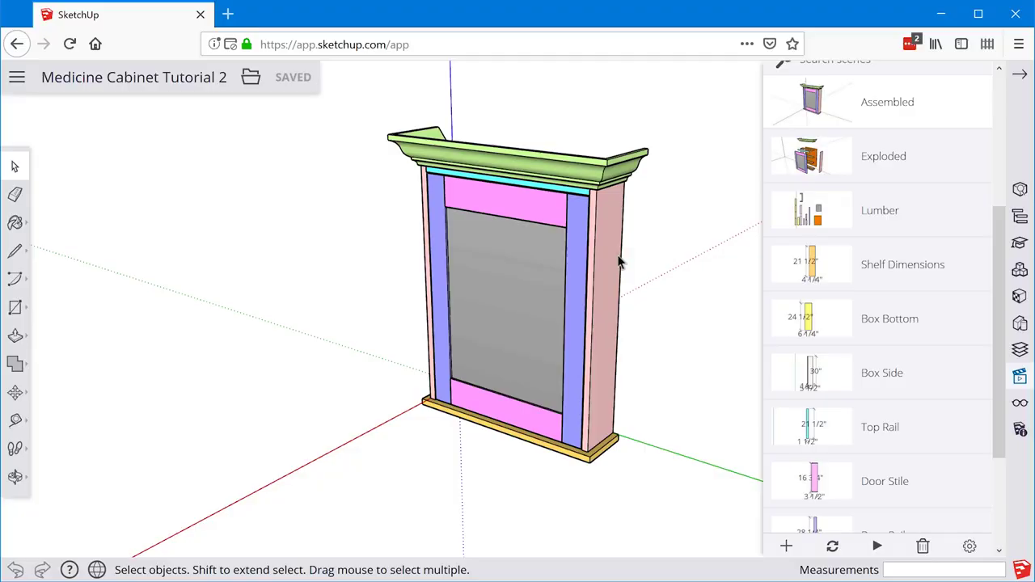
Select the assembled cabinet to inspect it as one object, clear the selection, and look through the list of saved scenes
left_click(619, 261)
middle_click_drag(487, 267, 421, 273)
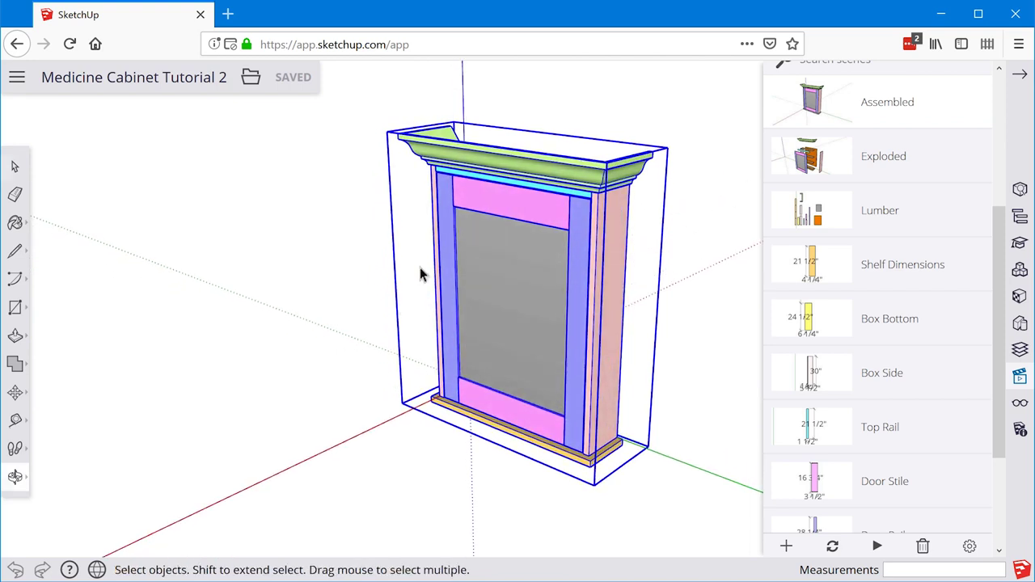
left_click(671, 216)
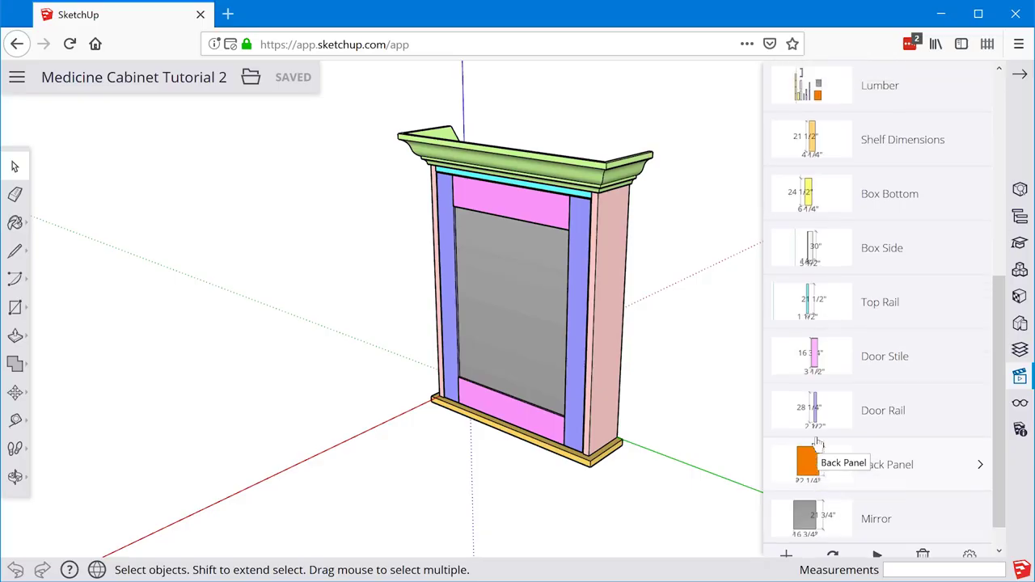
scroll(817, 443, "up", 5)
scroll(817, 443, "down", 2)
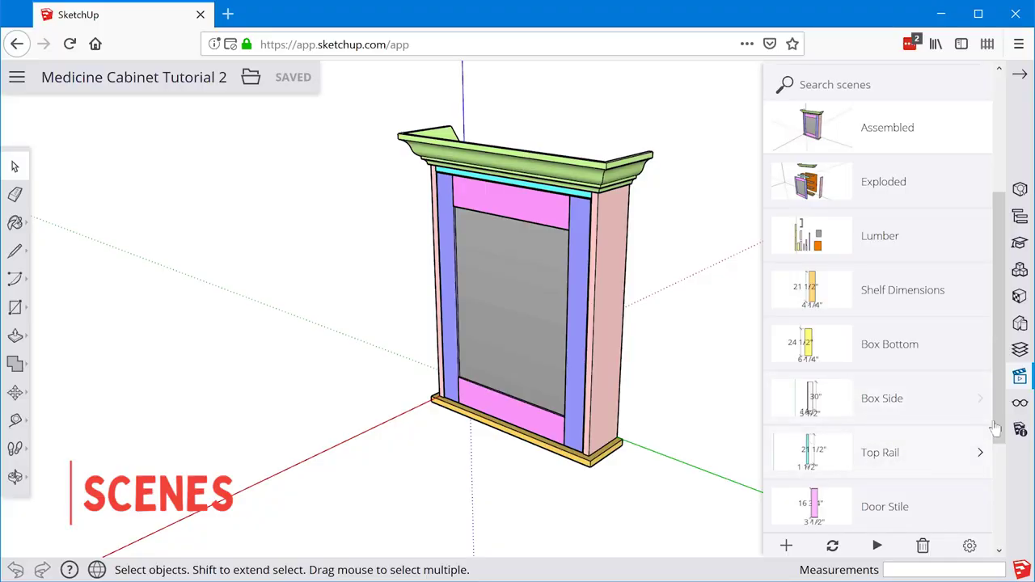
Expand the Assembled scene's details, review its attributes and properties to save, and collapse them again
left_click(1018, 379)
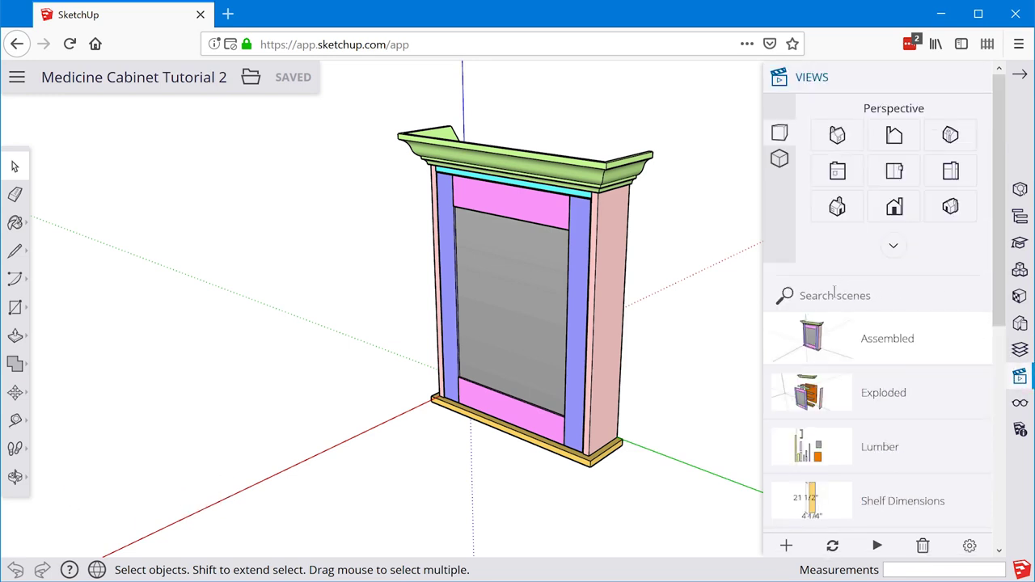
scroll(834, 296, "down", 2)
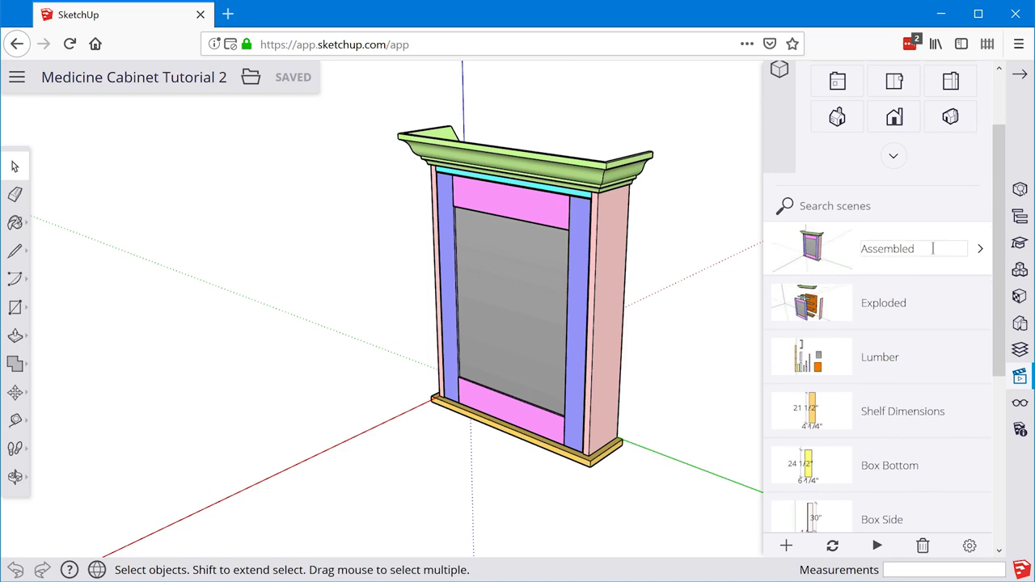
left_click(978, 252)
scroll(963, 279, "down", 2)
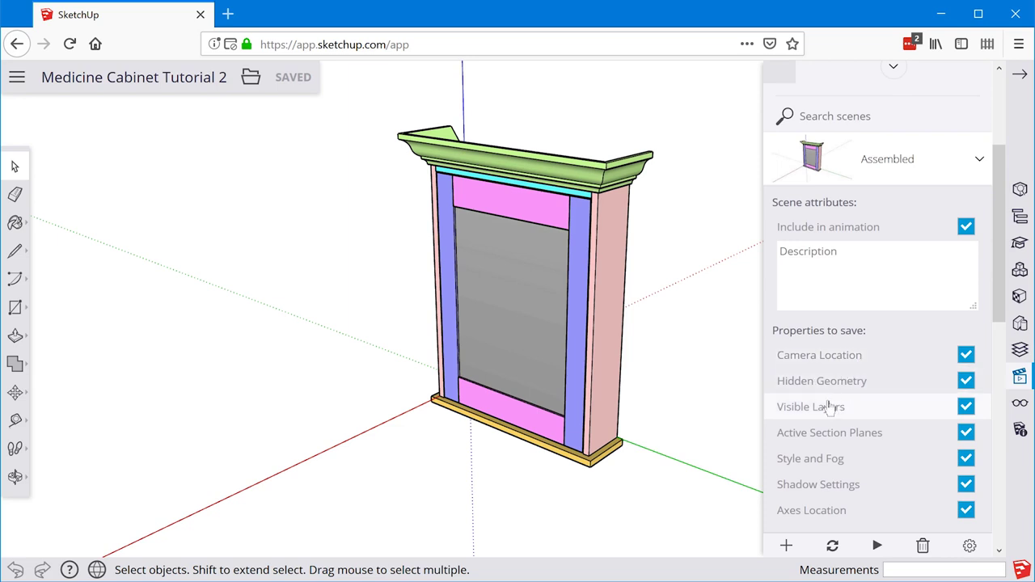
scroll(843, 412, "down", 2)
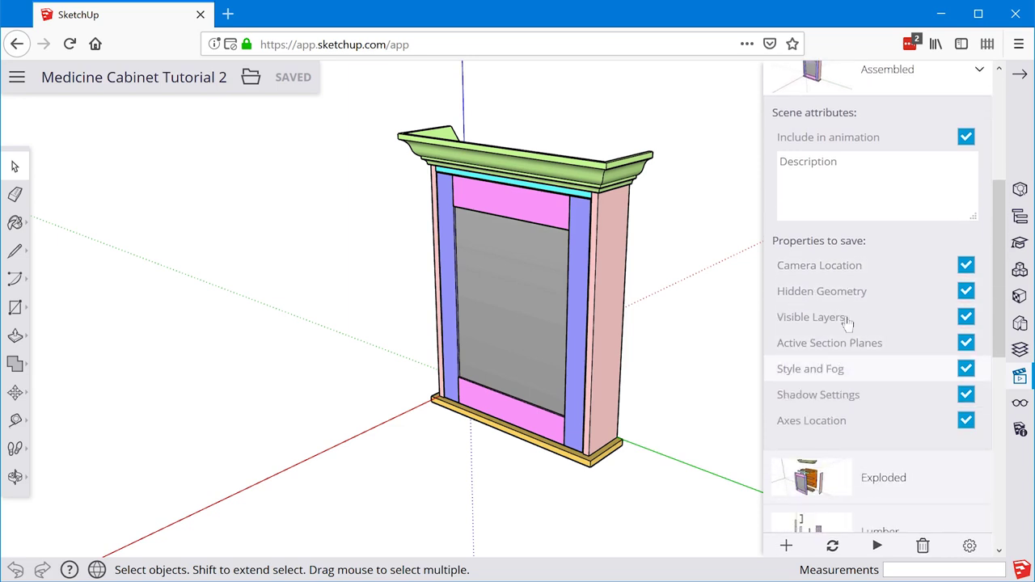
scroll(866, 394, "up", 4)
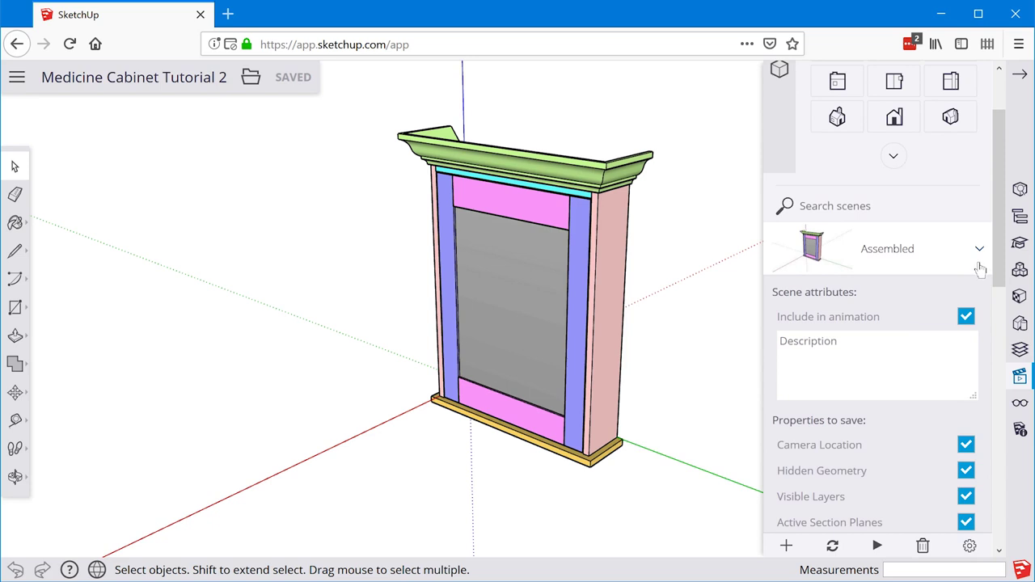
left_click(978, 256)
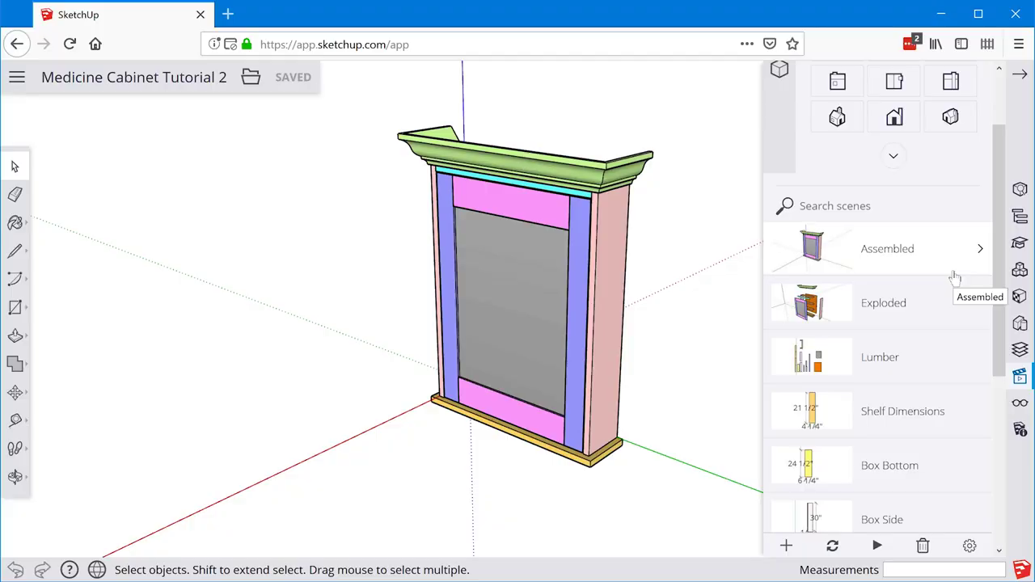
Switch to the Exploded scene and return to the Assembled scene
left_click(816, 320)
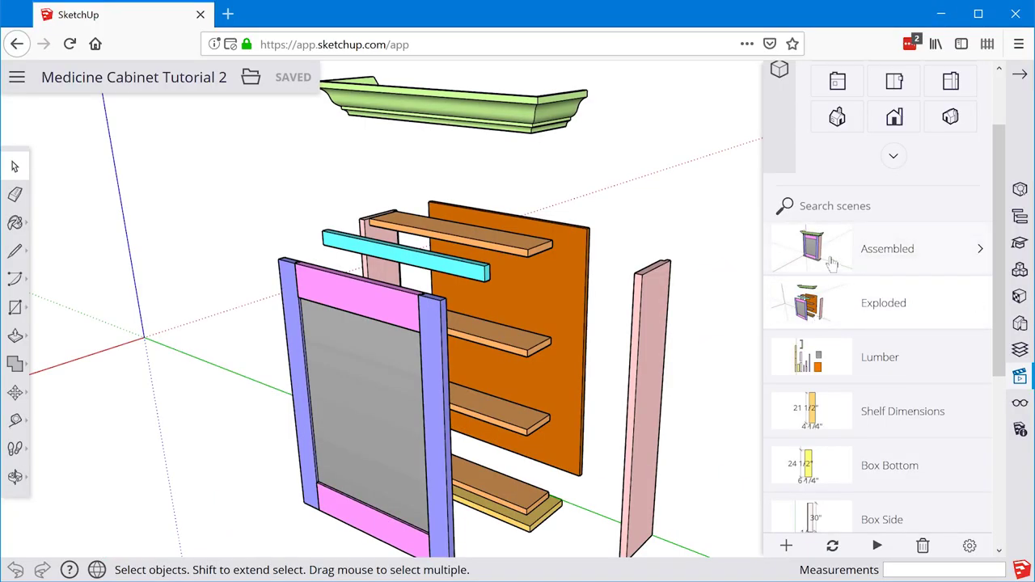
left_click(830, 264)
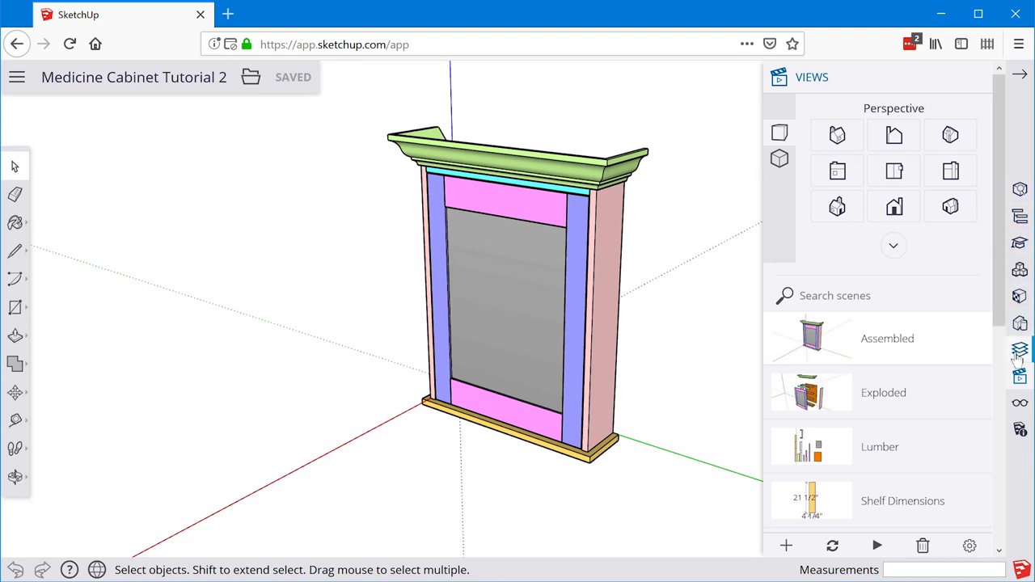
Display the layers list together with the scenes, and turn the Assembled layer's visibility off and back on
left_click(1016, 357)
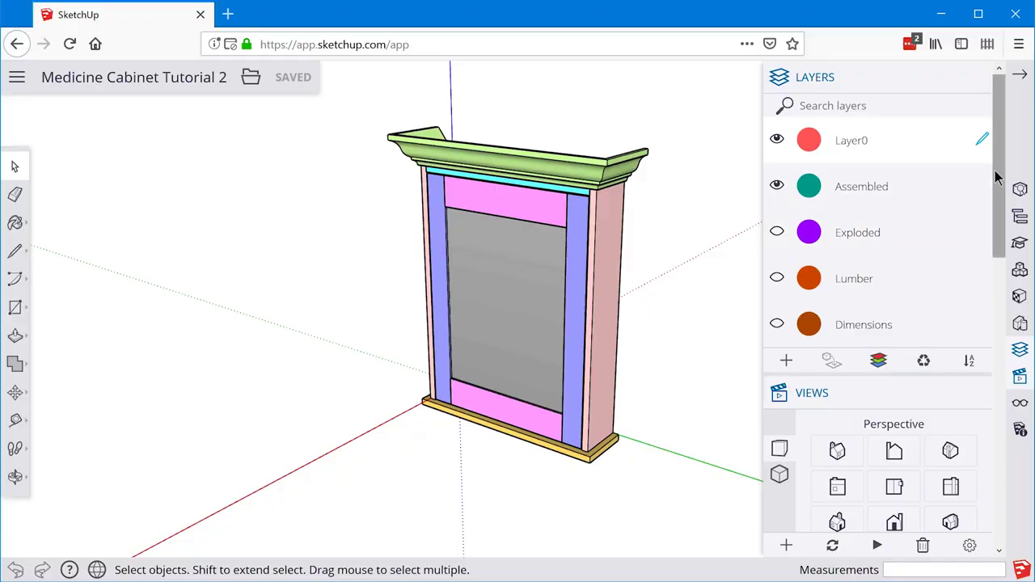
left_click_drag(998, 187, 992, 269)
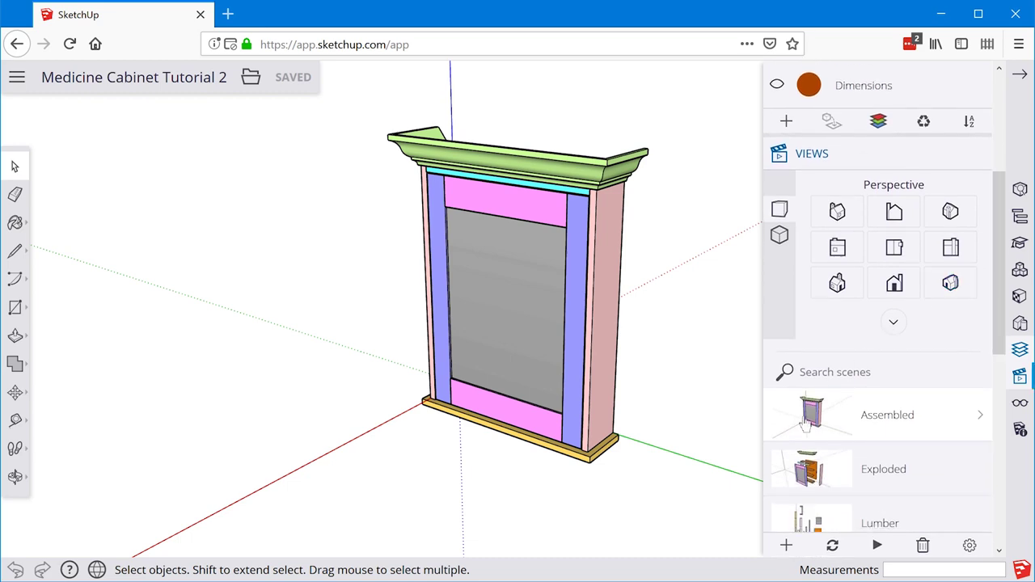
left_click_drag(1000, 347, 988, 209)
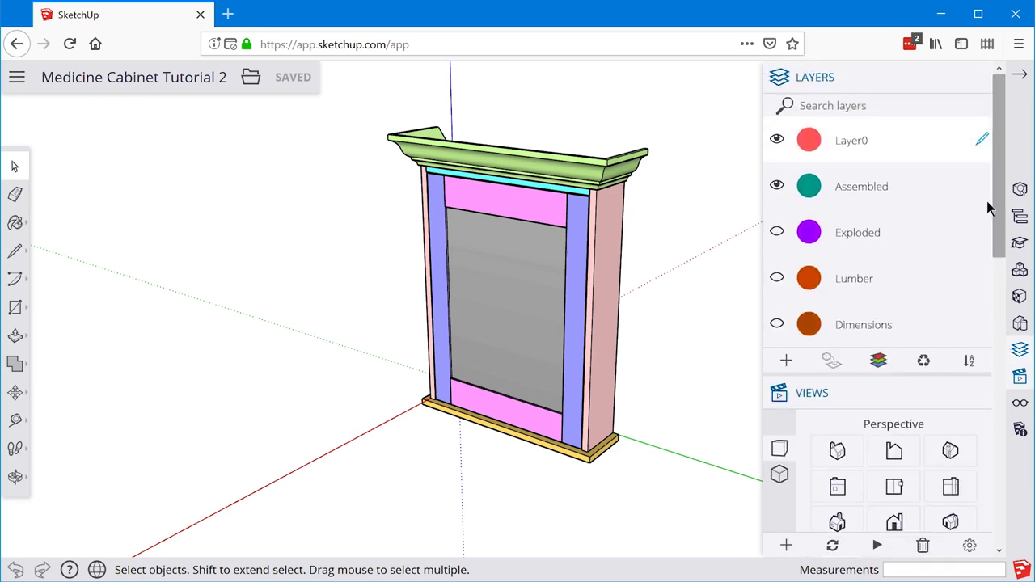
left_click(777, 186)
left_click(778, 186)
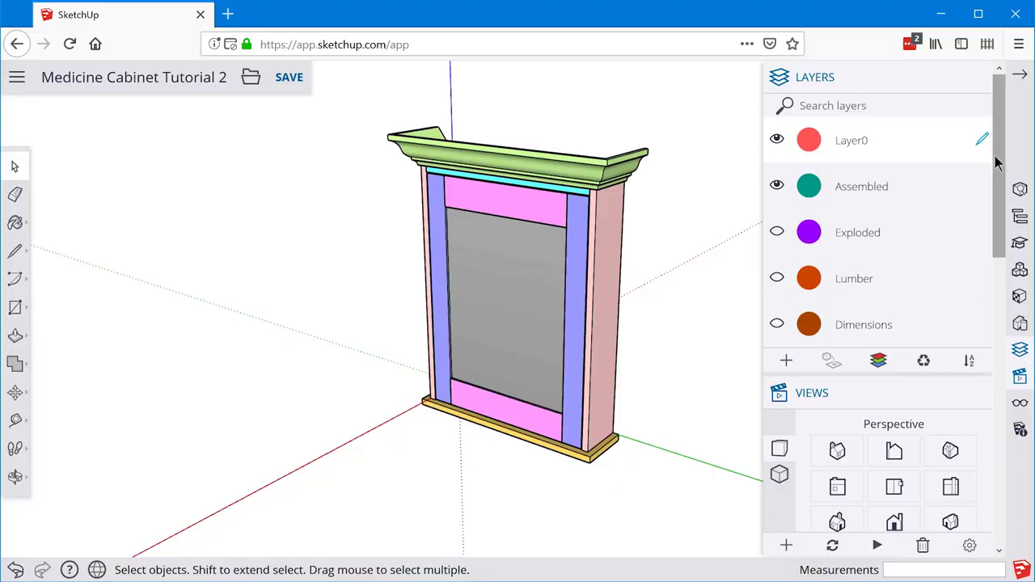
Activate the Exploded scene and check its layer visibility
scroll(983, 230, "down", 2)
scroll(985, 234, "down", 2)
left_click(820, 408)
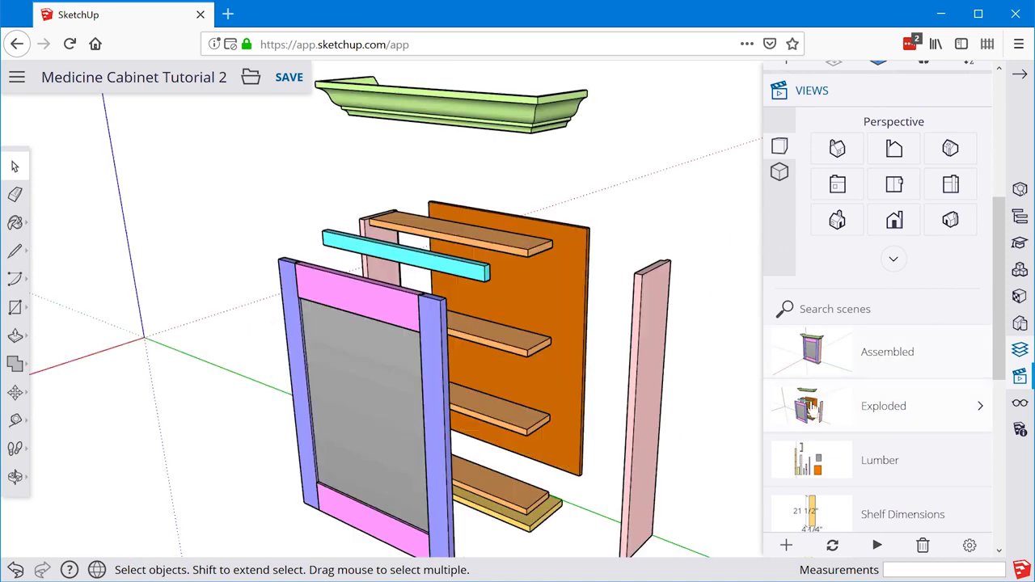
left_click_drag(1003, 349, 1003, 226)
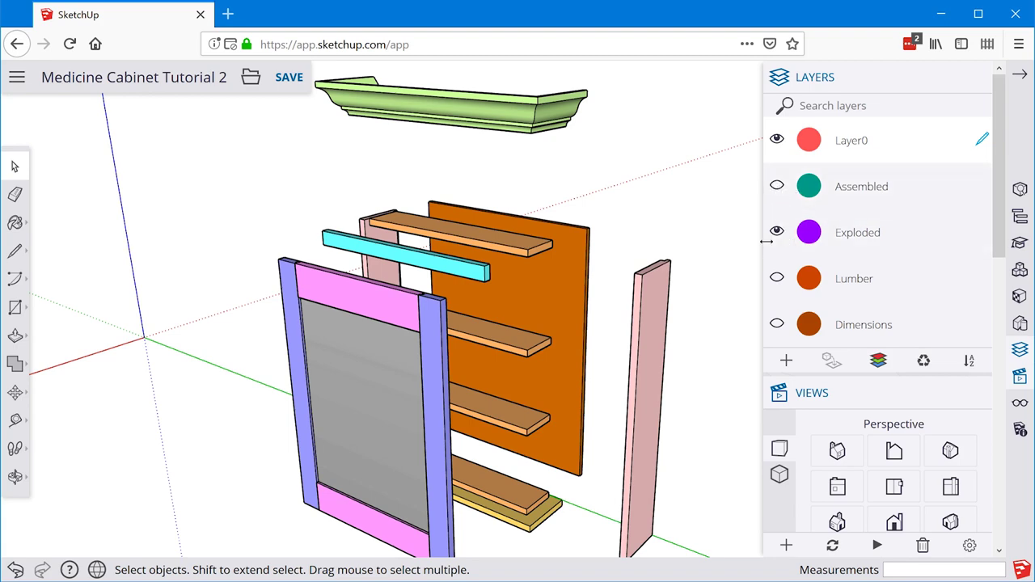
scroll(680, 325, "down", 5)
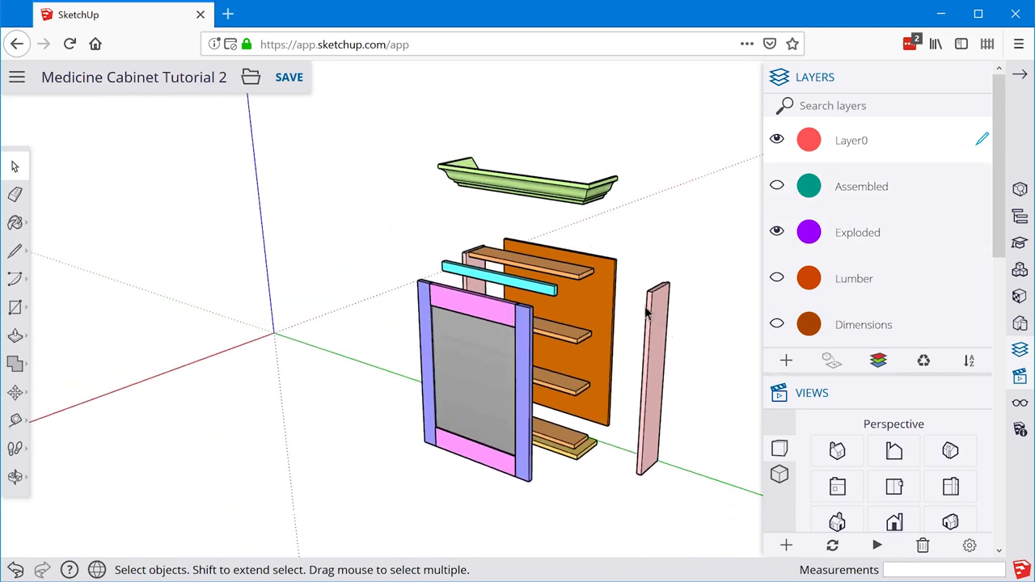
Make the Assembled and Lumber layers visible alongside the exploded cabinet to view all versions of the model together
left_click(777, 186)
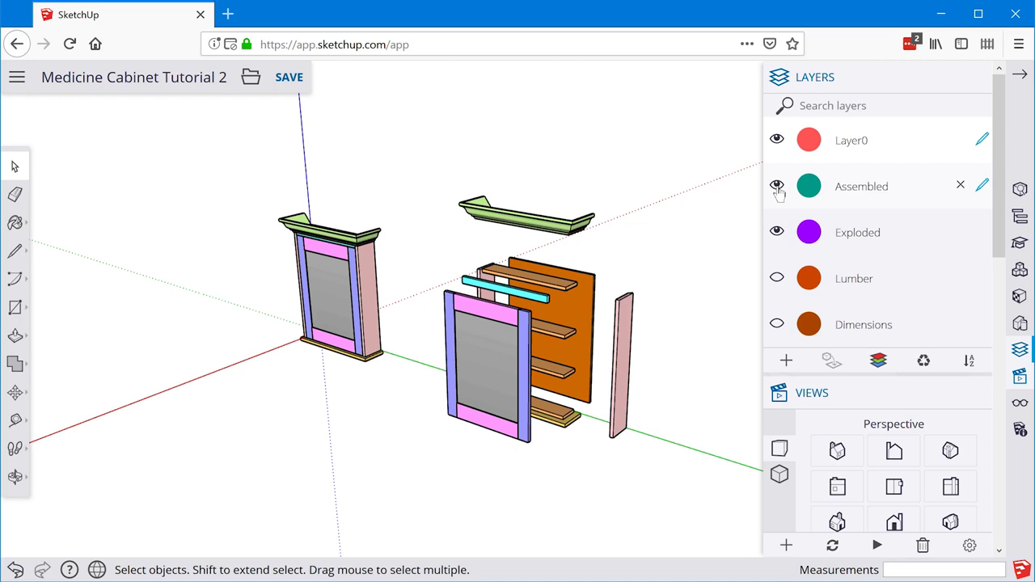
left_click(776, 278)
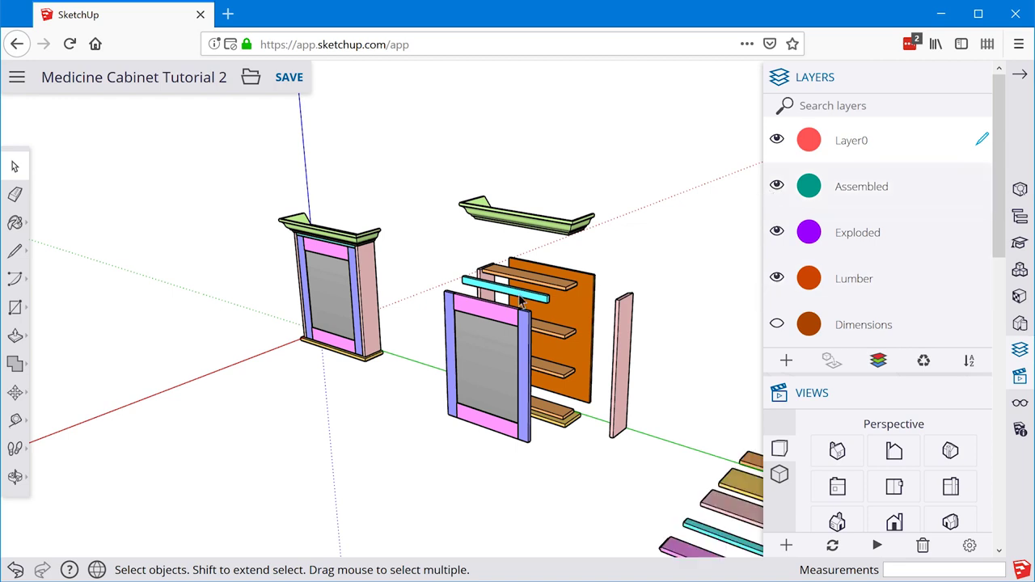
scroll(522, 301, "down", 6)
scroll(568, 377, "up", 2)
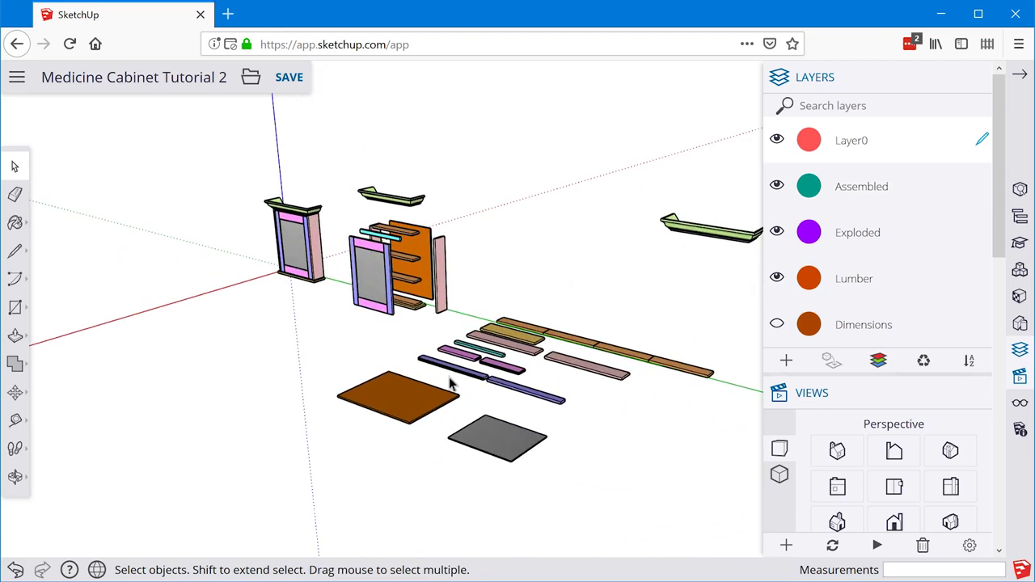
middle_click_drag(469, 343, 568, 369)
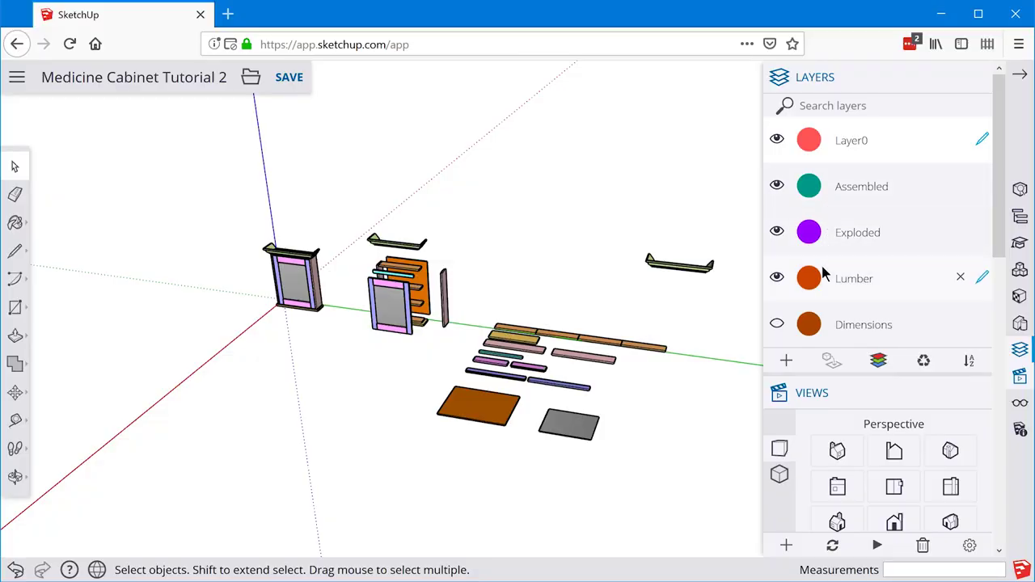
Hide the Lumber layer, and turn the Exploded layer's visibility off and back on
left_click(776, 277)
left_click(776, 233)
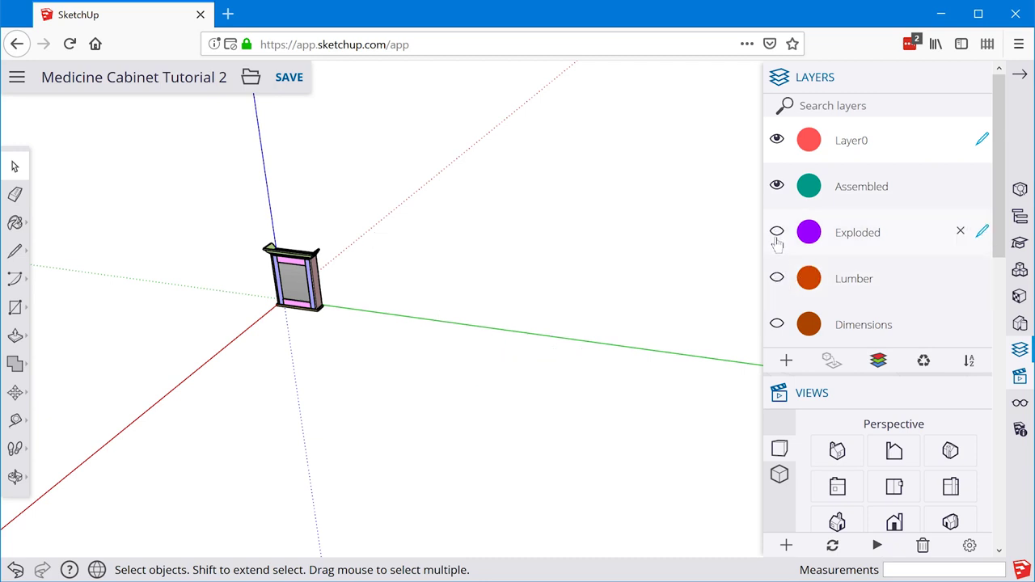
left_click(776, 233)
Select the exploded cabinet group and inspect it next to the assembled cabinet
left_click(404, 298)
scroll(405, 298, "up", 5)
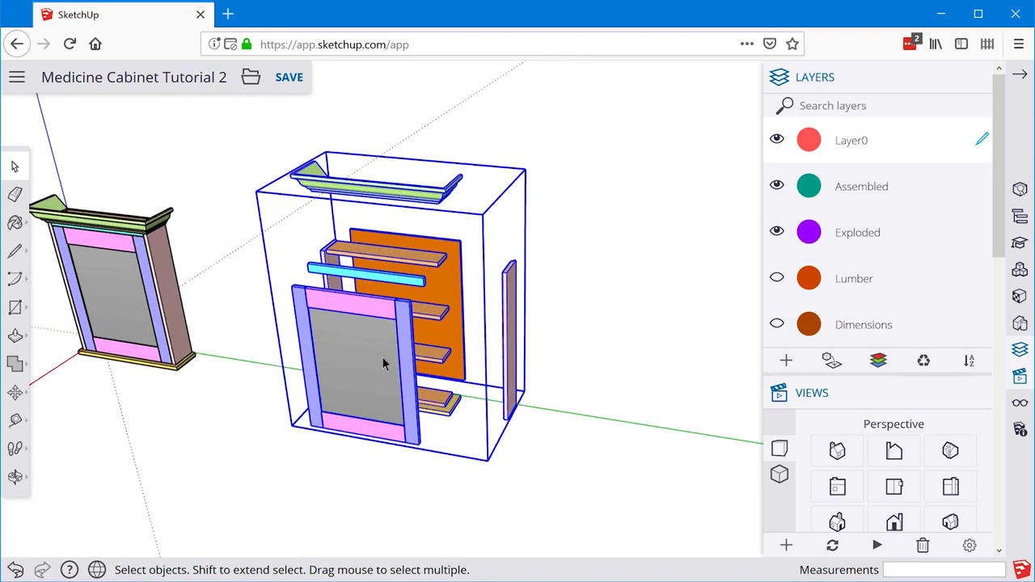
scroll(370, 304, "down", 4)
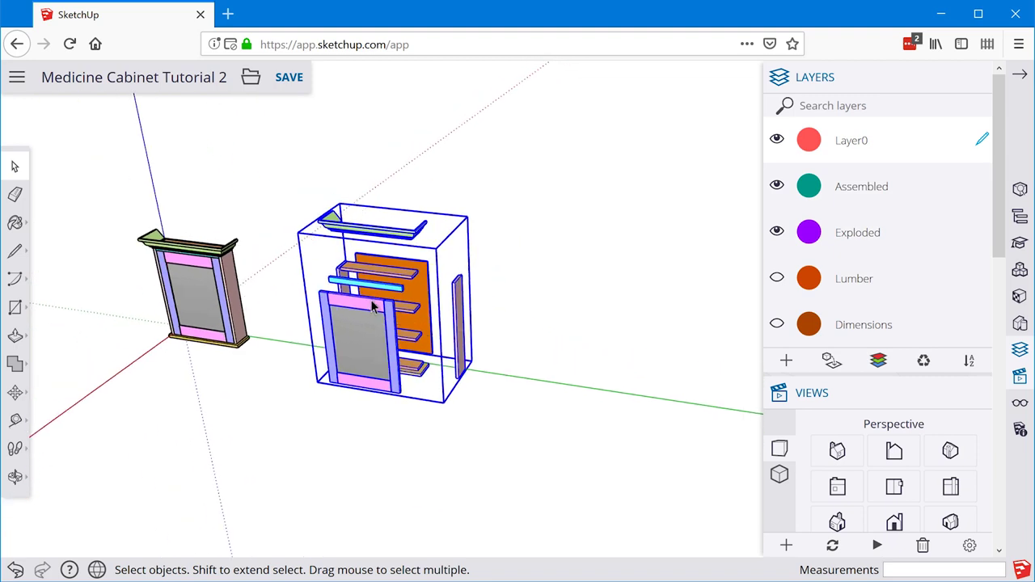
scroll(373, 306, "down", 3)
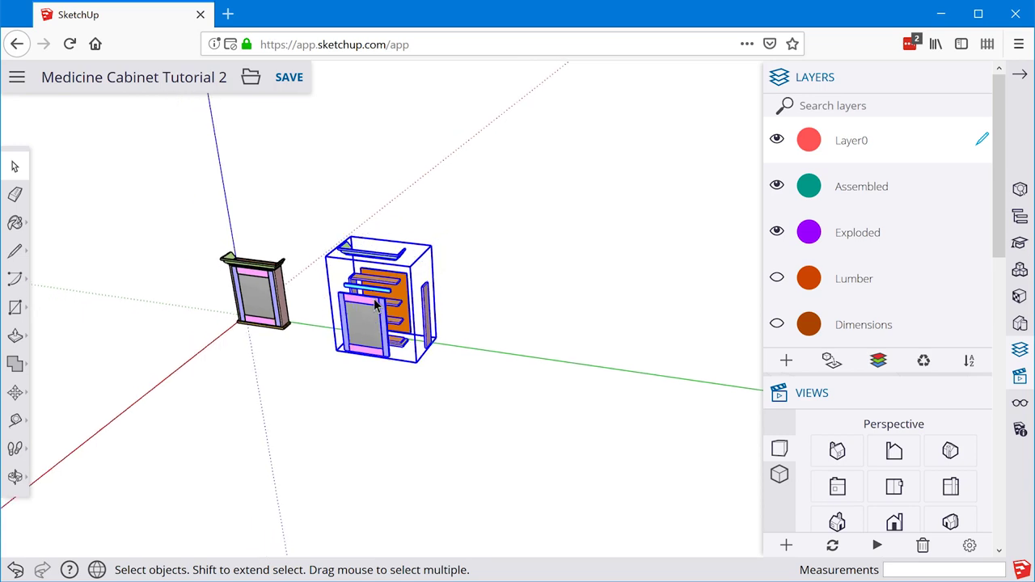
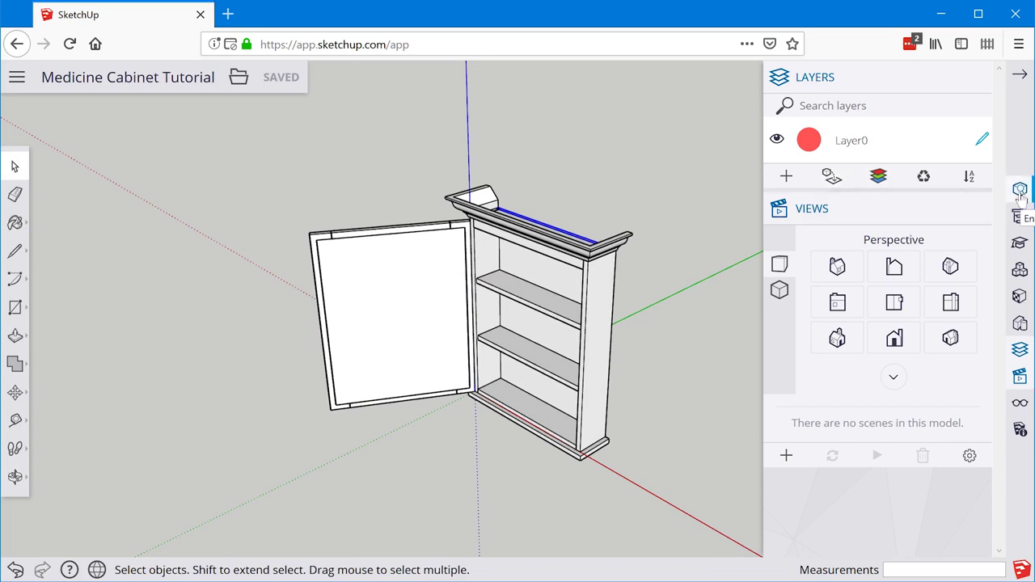
Display Entity Info and inspect the details of the cabinet's back panel and one side panel
left_click(1019, 190)
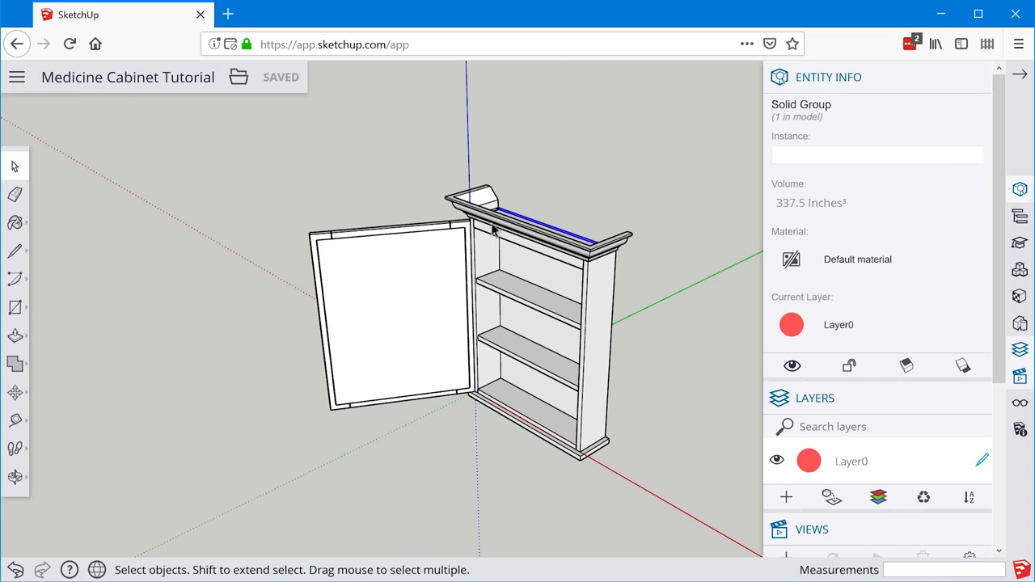
middle_click_drag(606, 310, 644, 224)
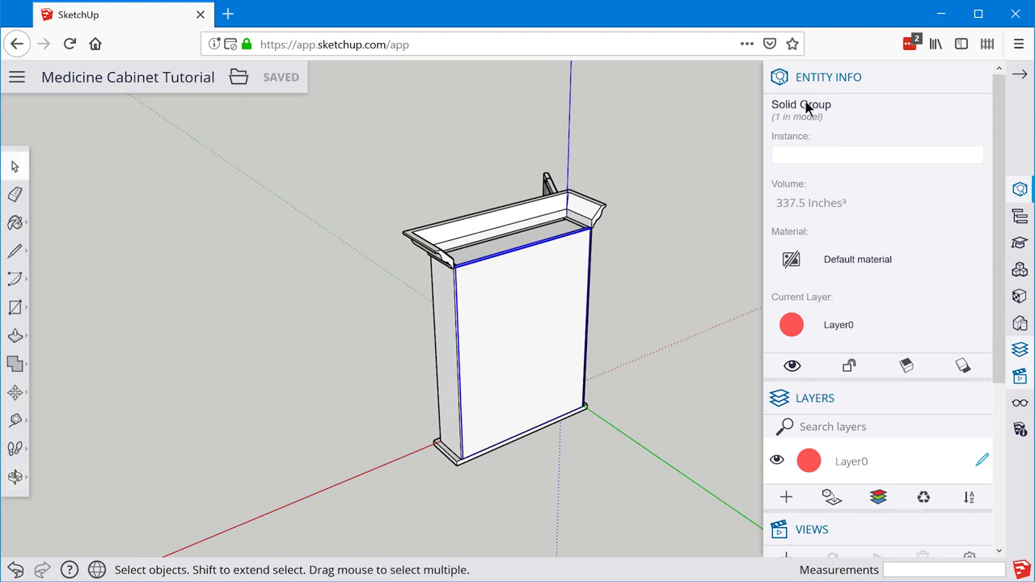
scroll(474, 300, "up", 5)
left_click(428, 322)
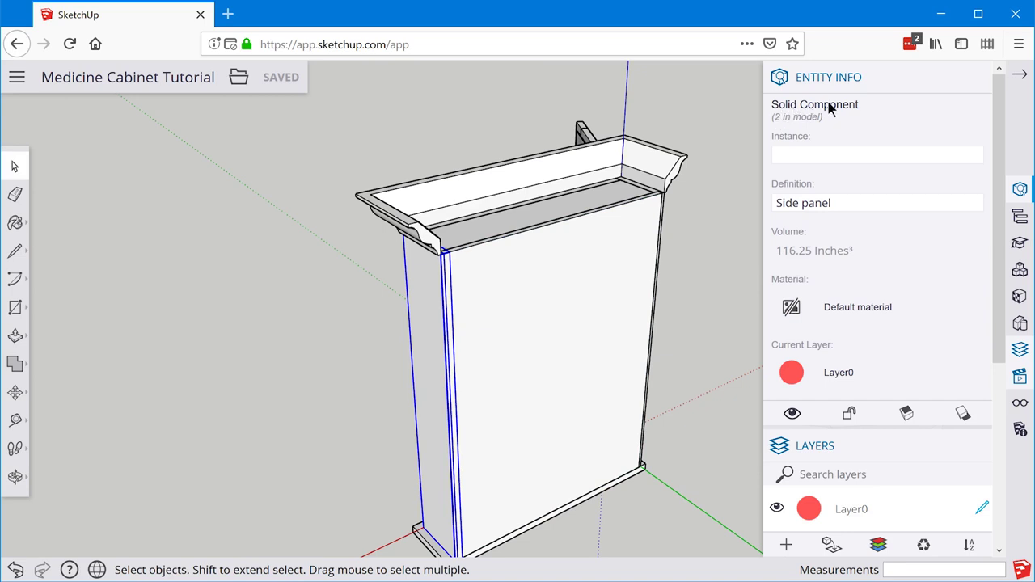
Convert the cabinet's back panel group into a component named Back Panel
left_click(529, 271)
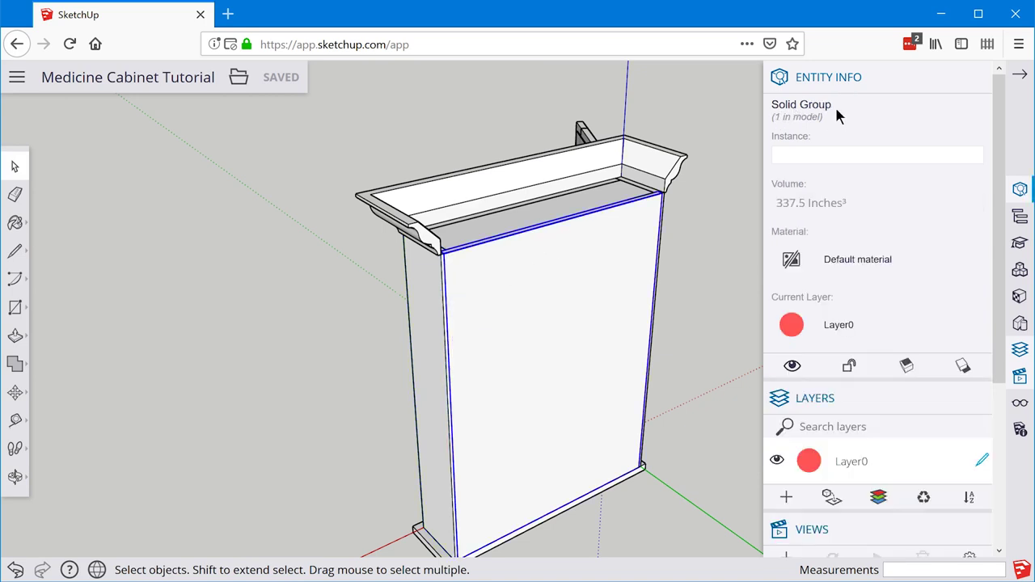
scroll(537, 283, "down", 2)
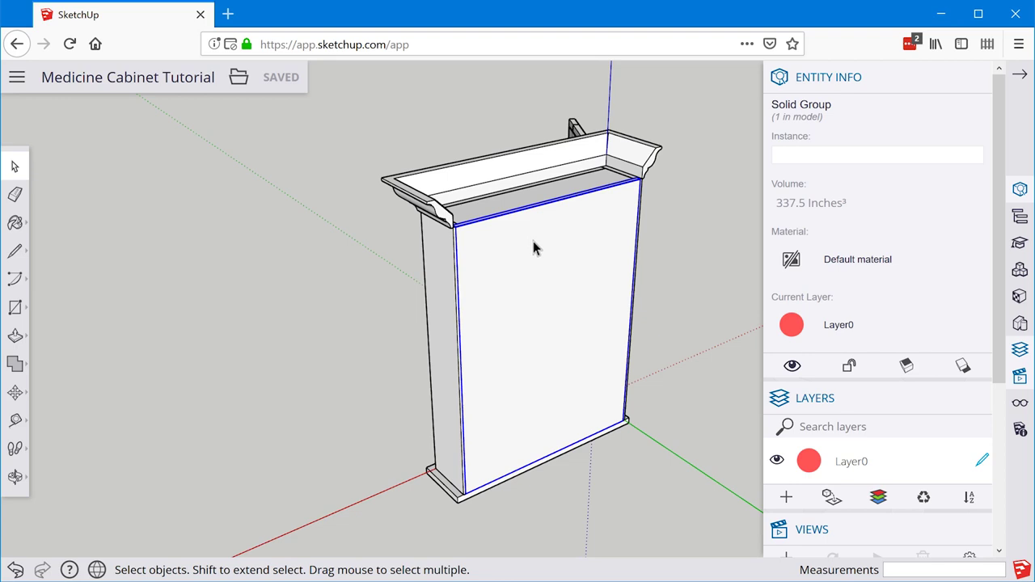
right_click(539, 242)
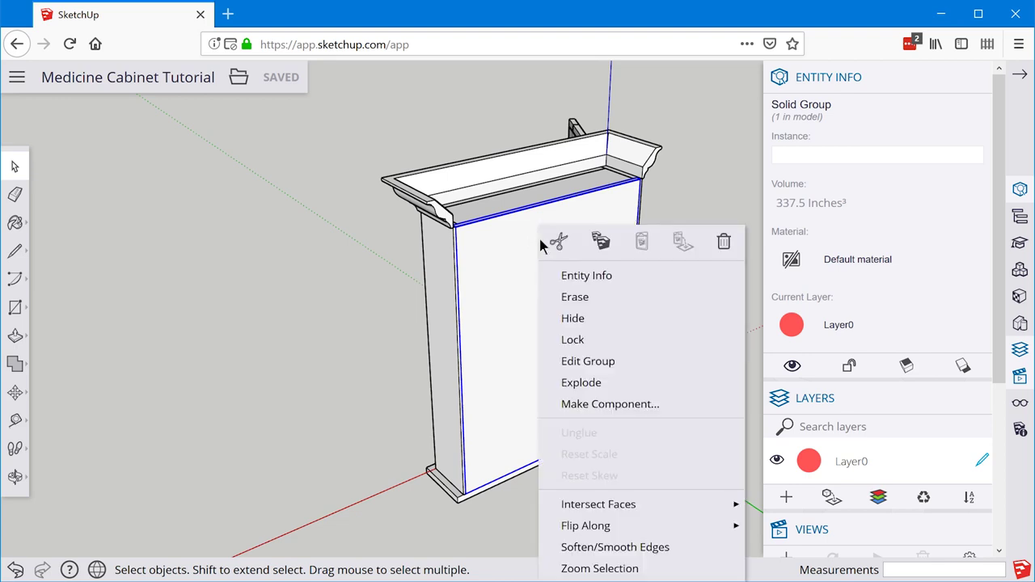
left_click(629, 403)
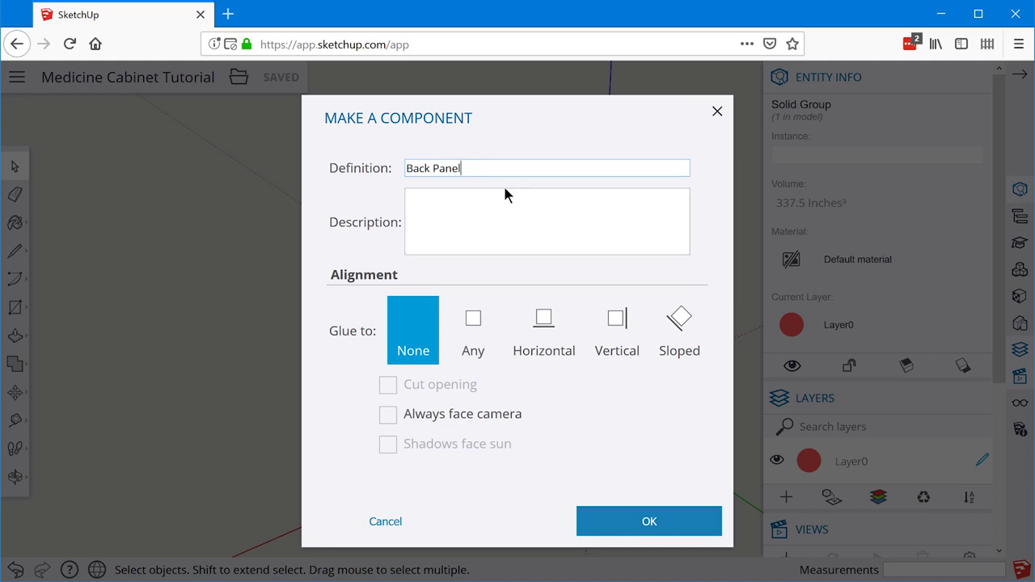
left_click(658, 506)
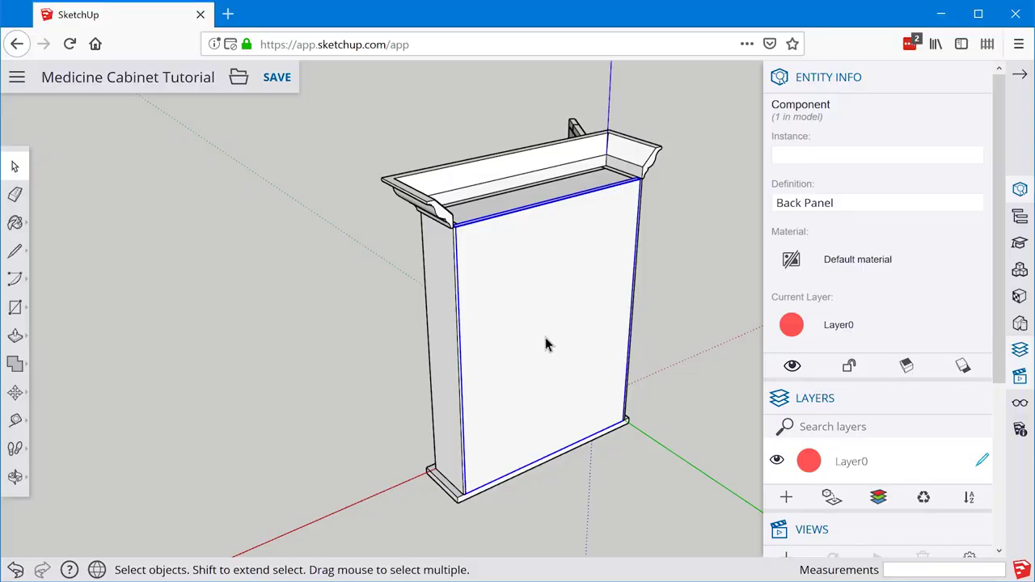
Explode the solid group nested inside the Back Panel component
double_click(546, 340)
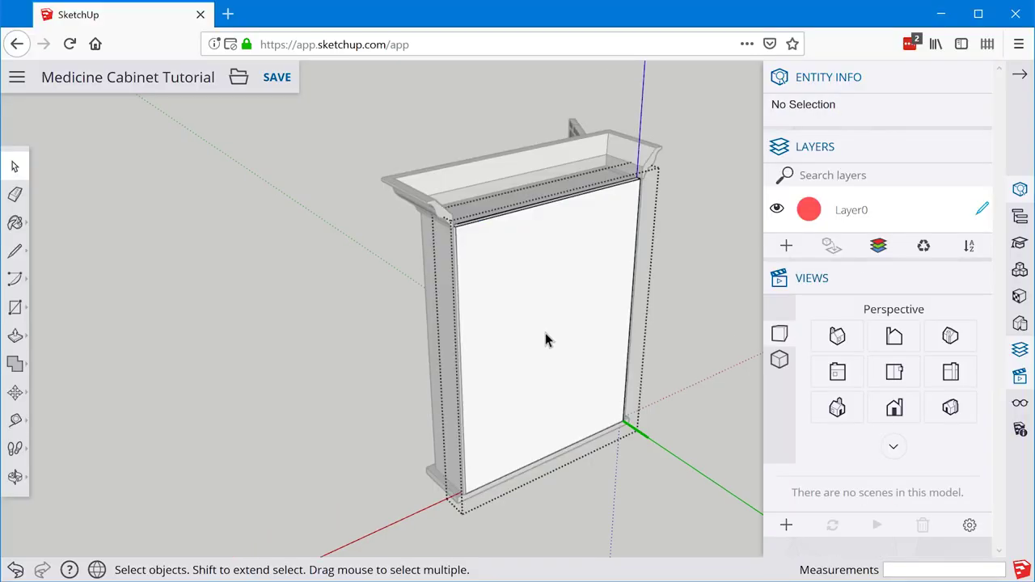
right_click(546, 339)
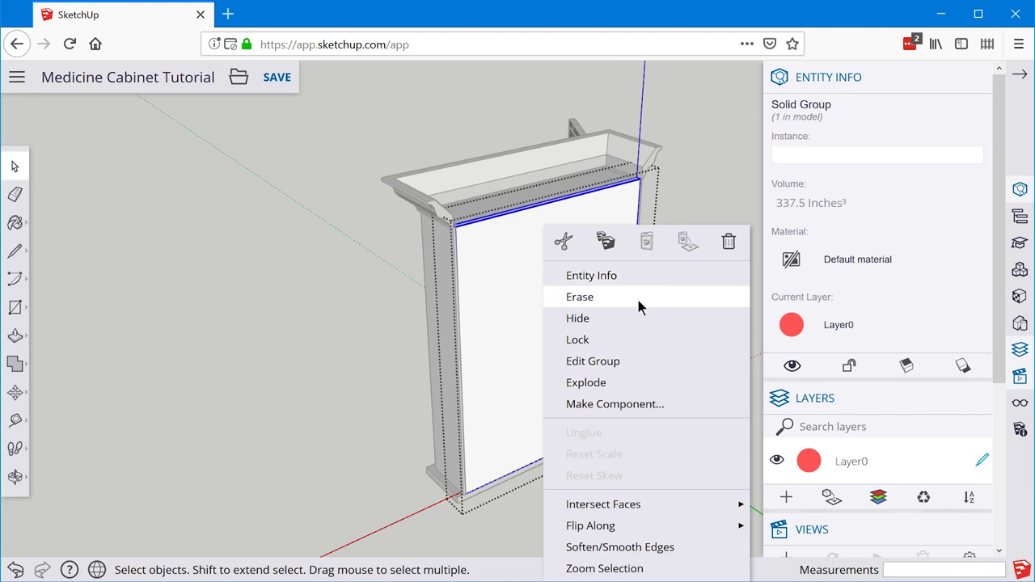
left_click(656, 382)
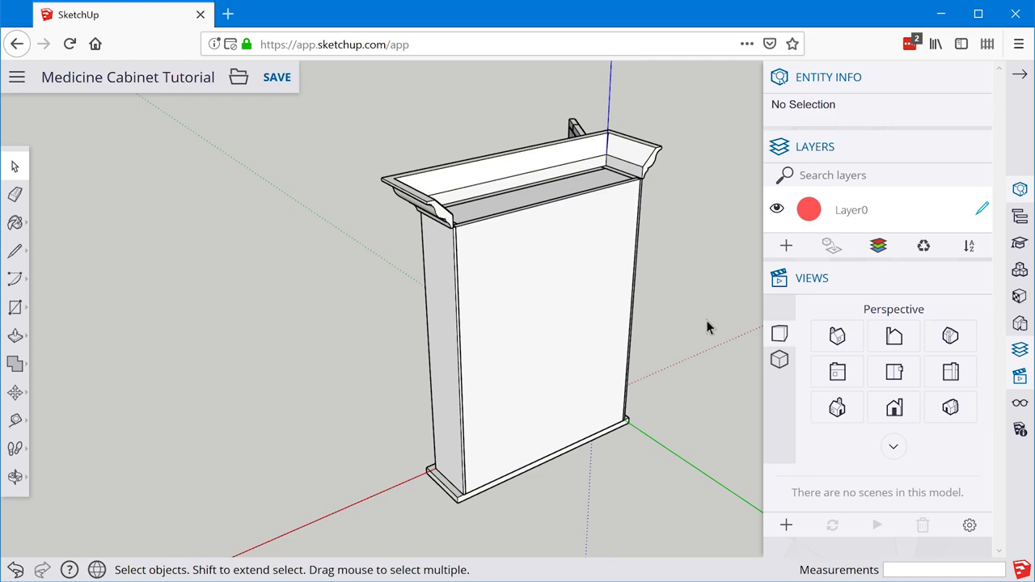
Convert the cabinet's bottom board and top rail groups into components named Bottom Board and Top Rail
middle_click_drag(474, 314, 816, 300)
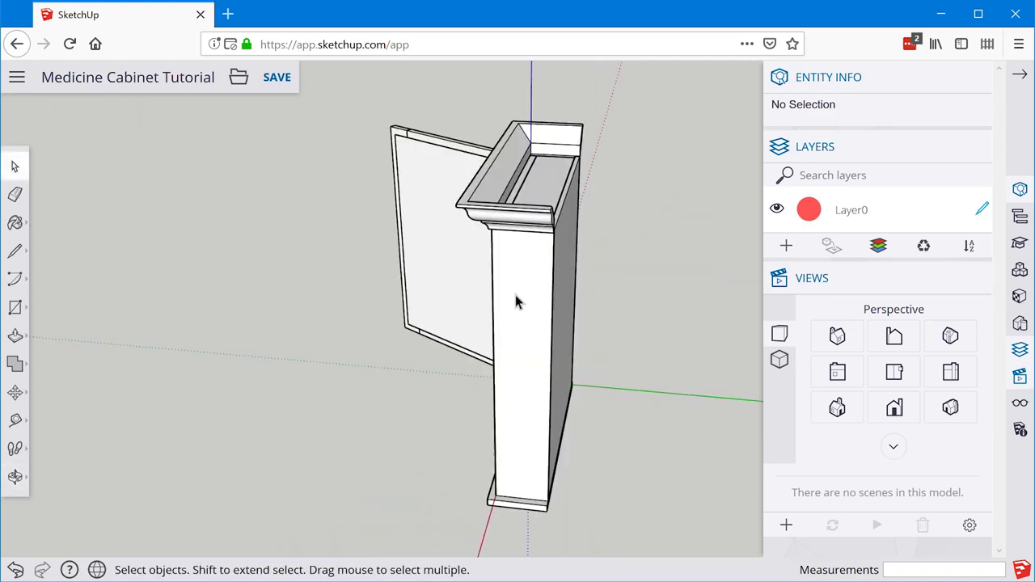
middle_click_drag(450, 291, 848, 270)
left_click(658, 279)
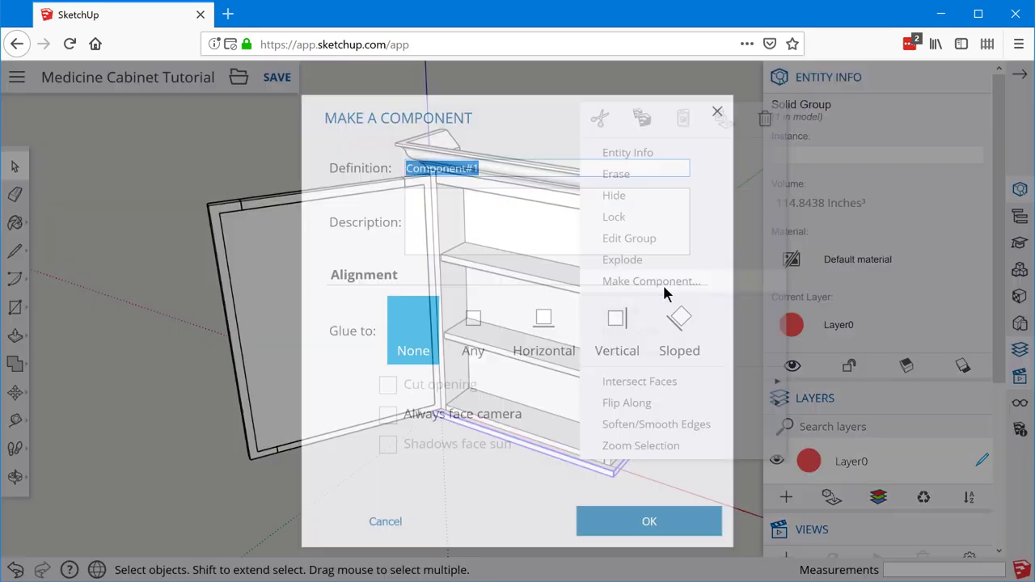
type("Bottom Board")
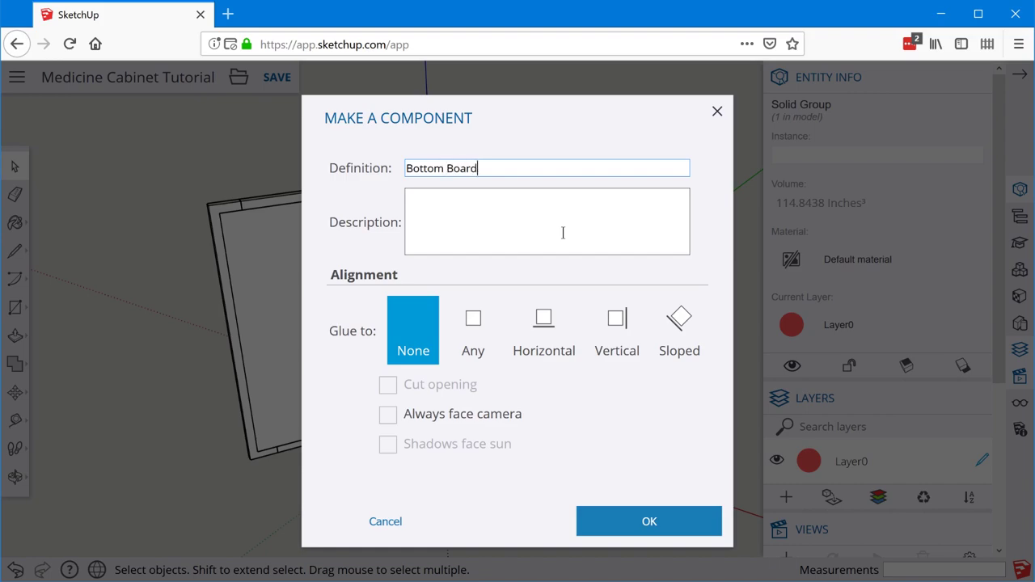
key("Return")
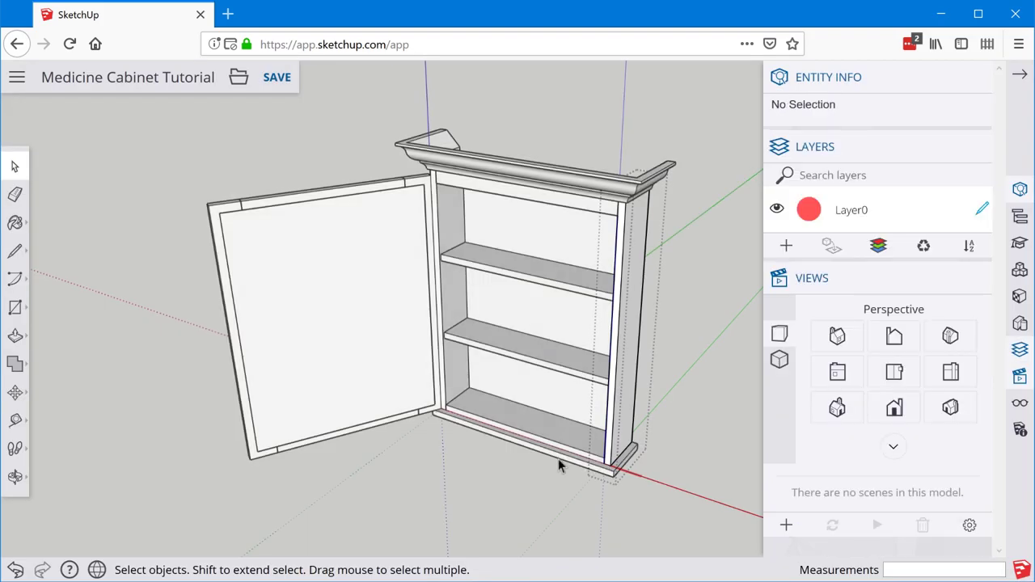
left_click(555, 203)
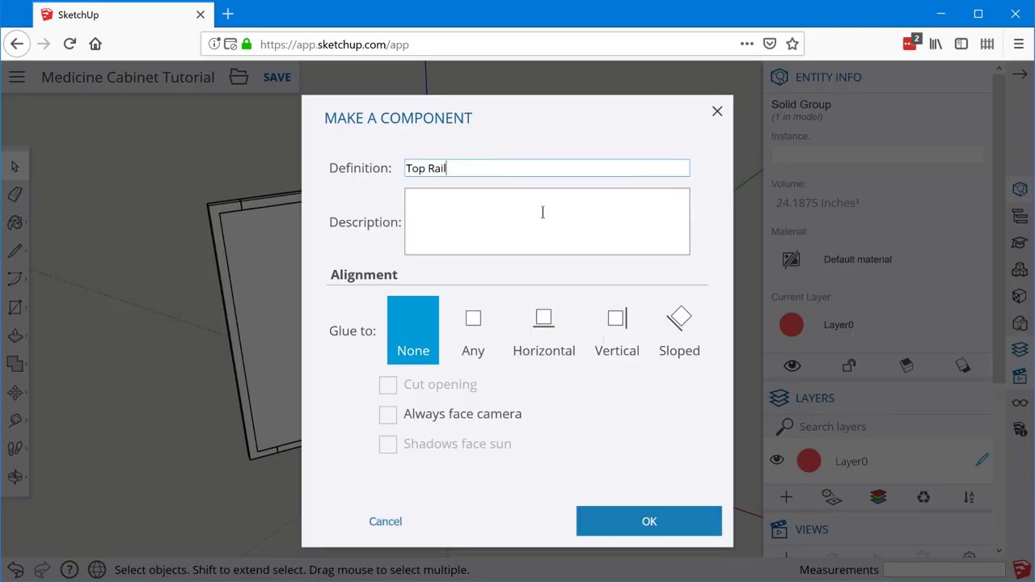
key("Return")
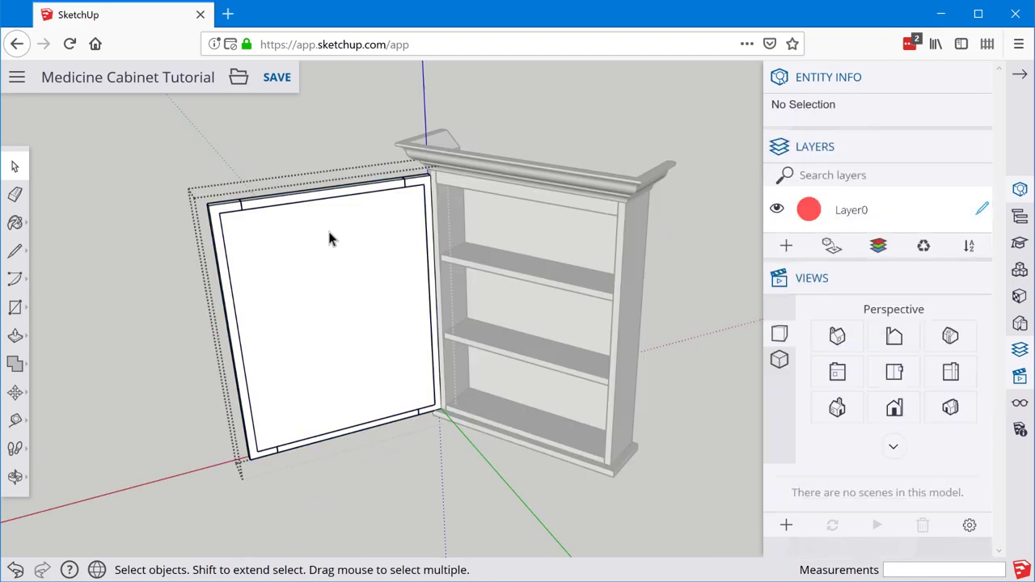
Convert the two panel groups inside the door into components named Mirror and Door Panel
left_click(388, 263)
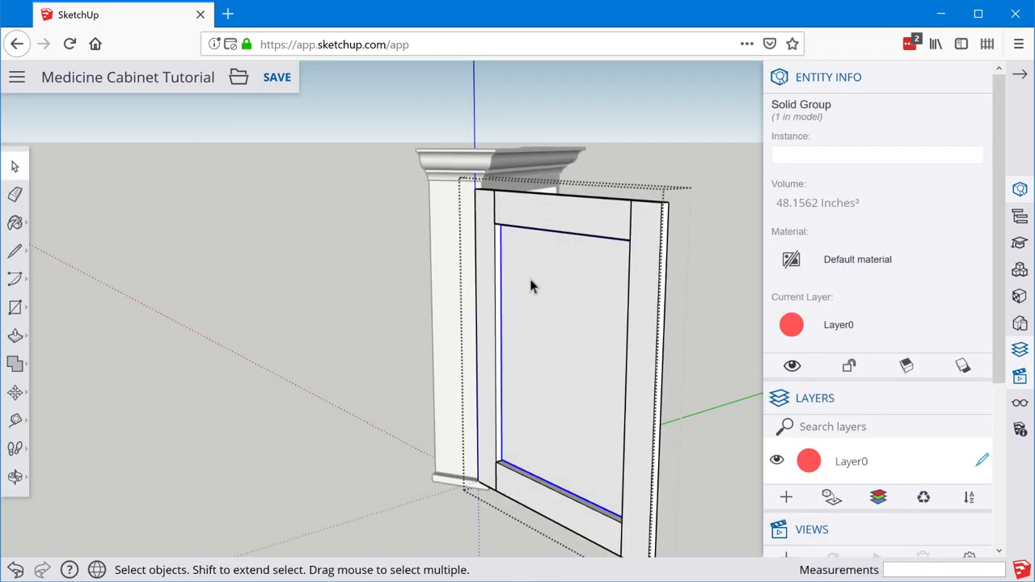
type("gMirror")
key("Return")
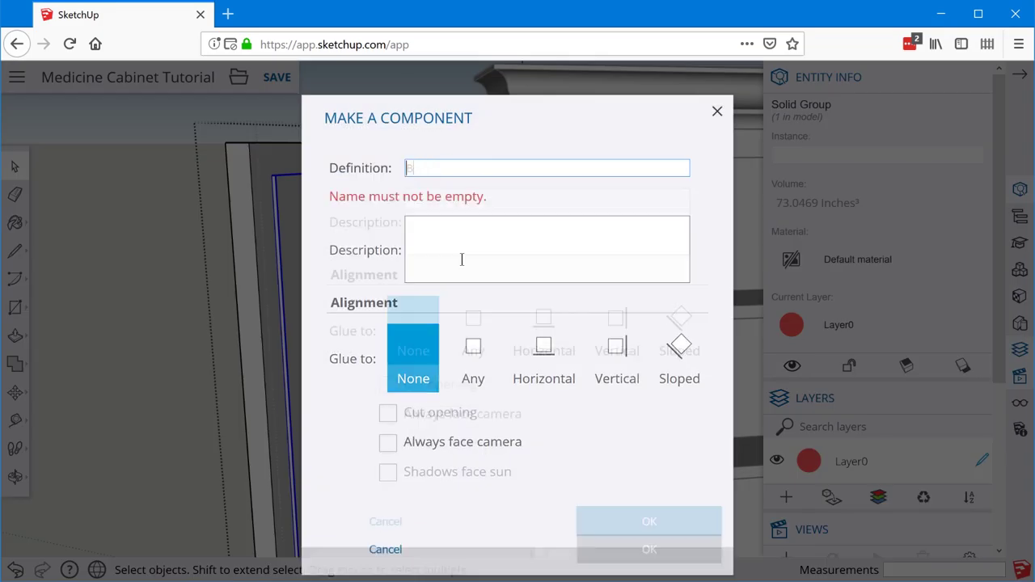
type("Door Panel")
left_click(659, 520)
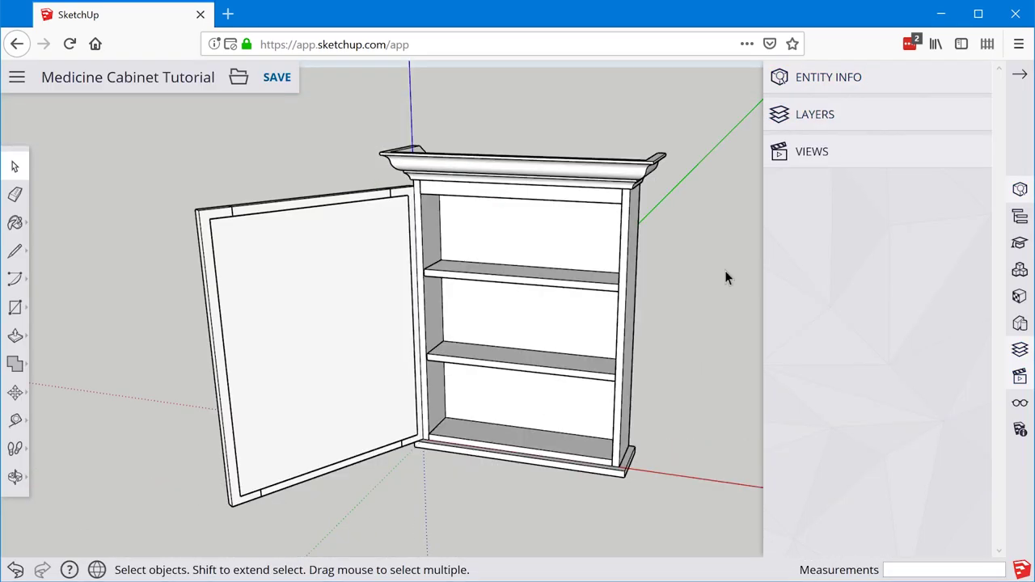
Rotate the open door 120 degrees around the vertical blue axis at its upper hinge corner to close it against the cabinet
left_click(396, 202)
middle_click_drag(396, 202, 372, 231)
scroll(402, 208, "up", 4)
scroll(333, 321, "down", 1)
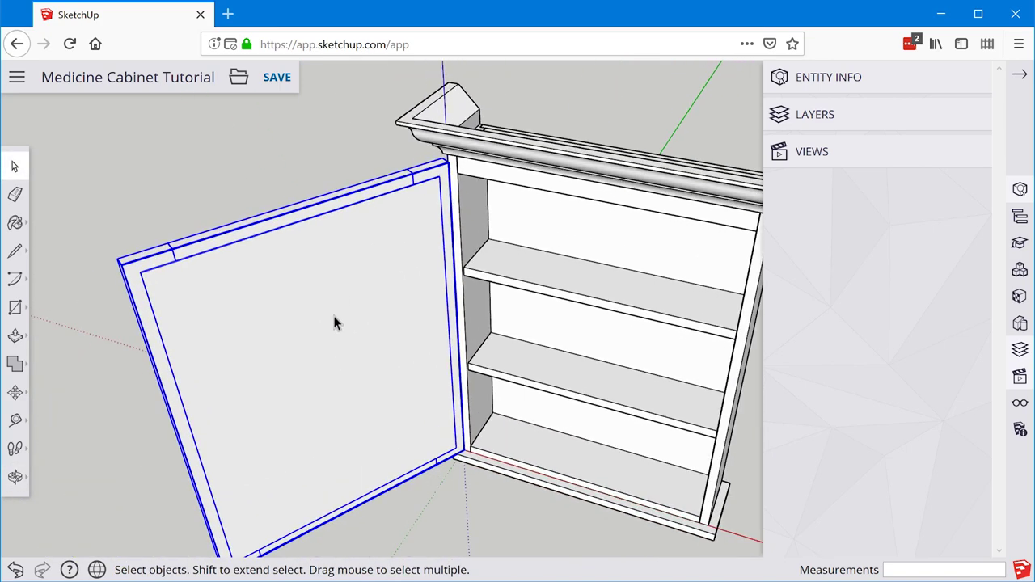
scroll(335, 322, "up", 1)
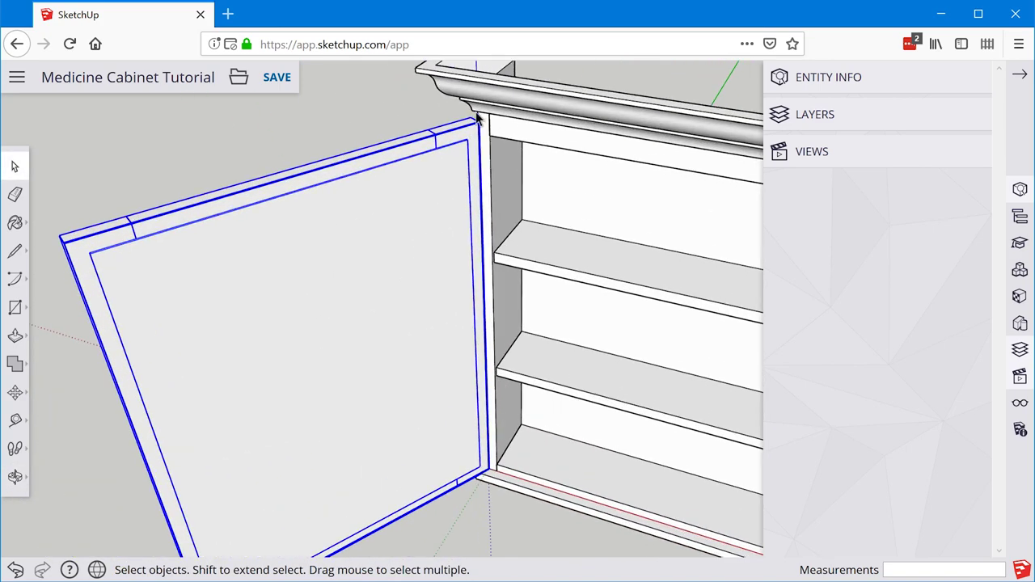
key("q")
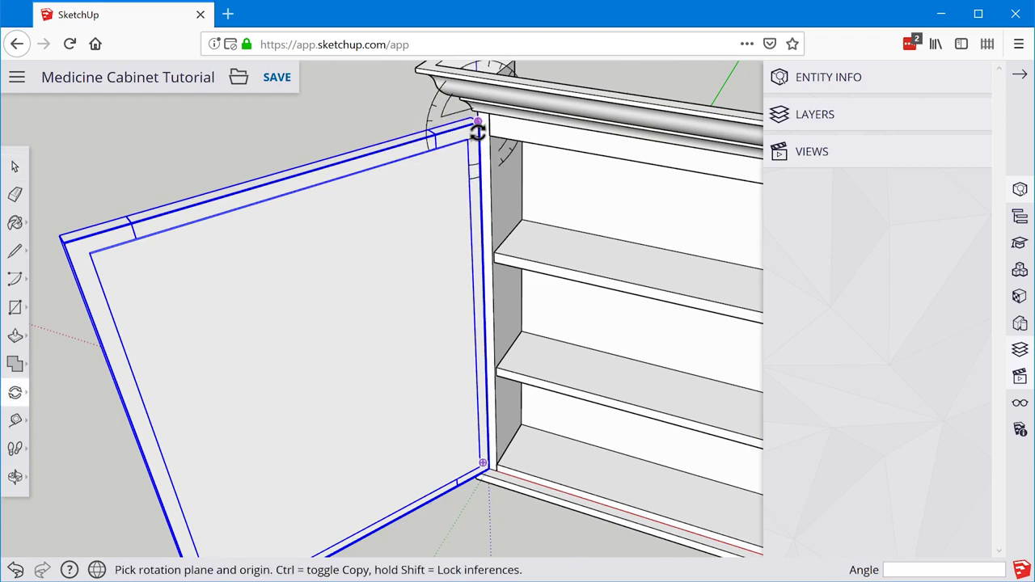
middle_click_drag(478, 132, 497, 496)
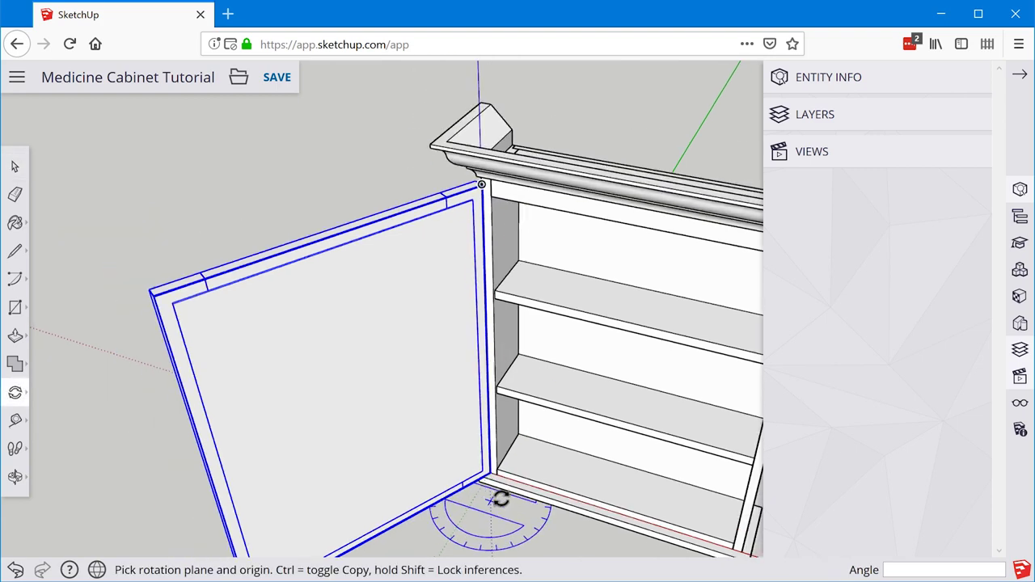
scroll(483, 257, "up", 3)
scroll(478, 235, "up", 1)
middle_click_drag(477, 234, 495, 241)
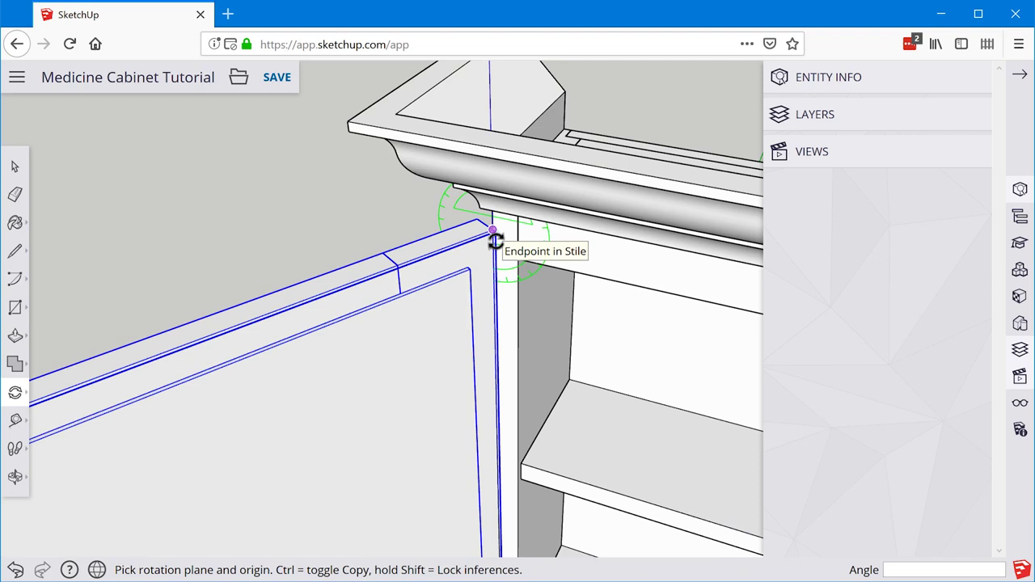
left_click_drag(495, 240, 490, 88)
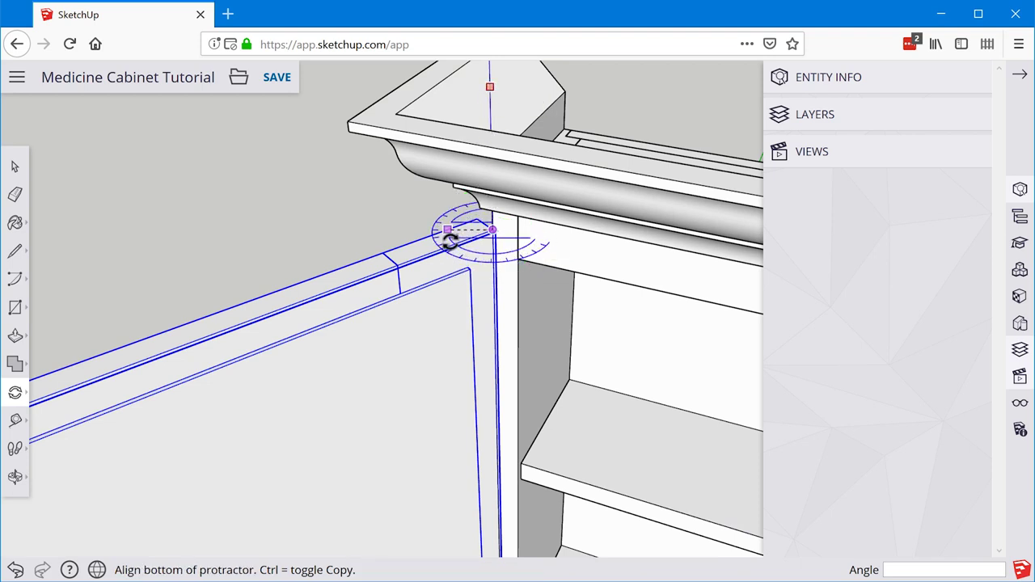
scroll(447, 244, "down", 4)
scroll(360, 284, "up", 4)
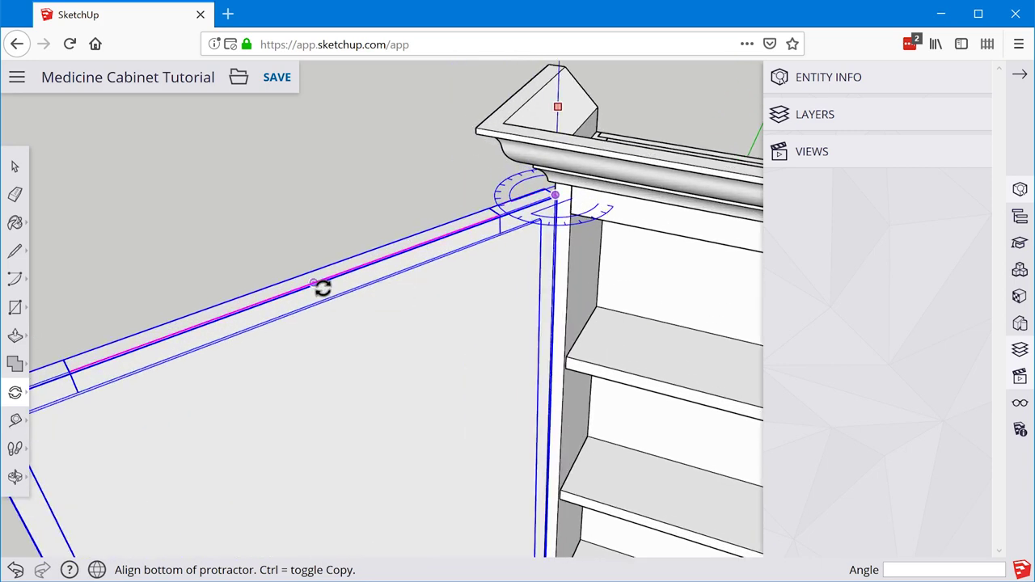
scroll(321, 288, "down", 2)
left_click(322, 289)
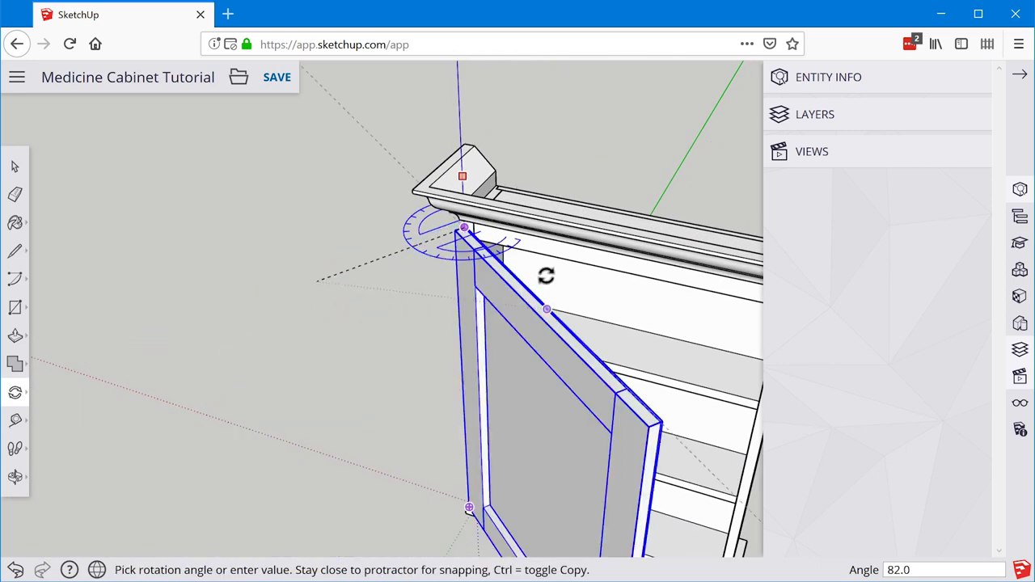
left_click(563, 260)
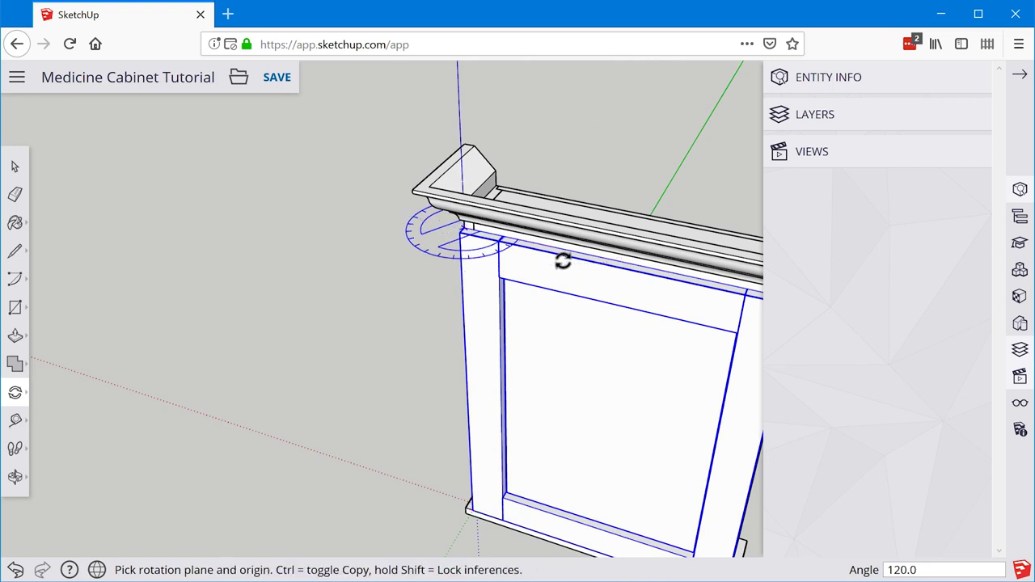
Select all parts of the closed cabinet and inspect the selection in Entity Info
scroll(412, 342, "down", 5)
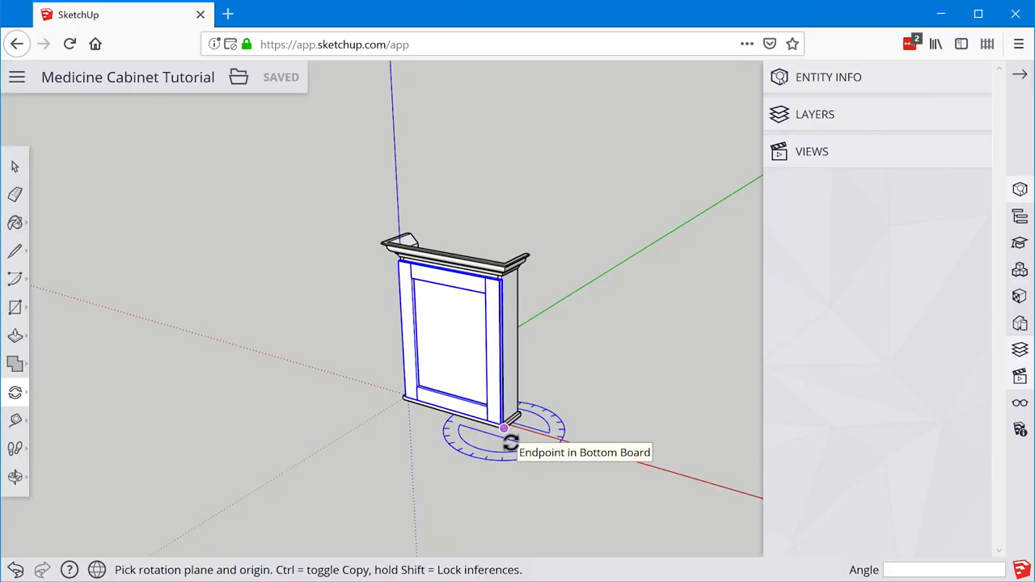
scroll(509, 437, "up", 2)
scroll(509, 437, "down", 2)
key("space")
left_click_drag(338, 183, 607, 477)
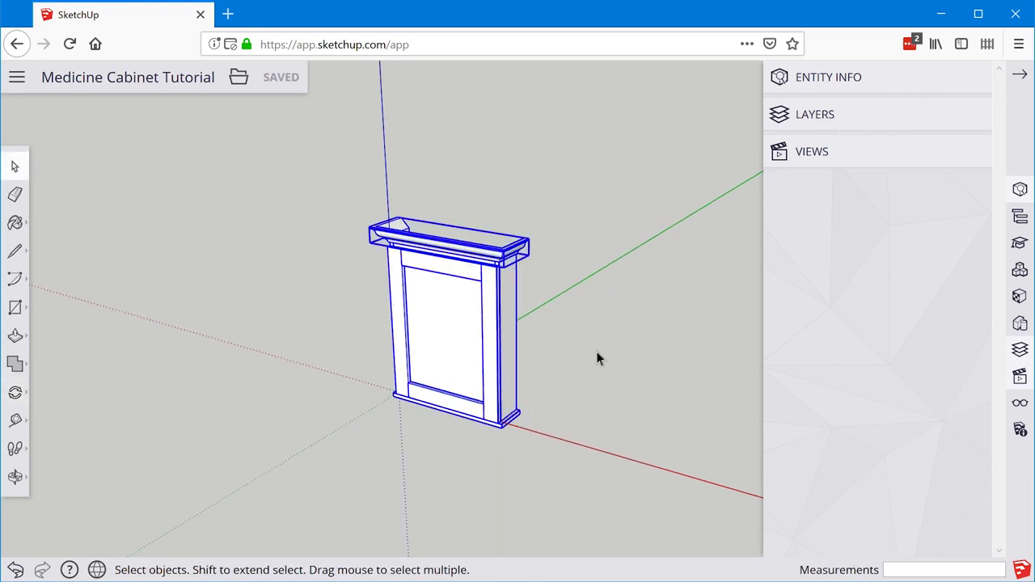
left_click(805, 77)
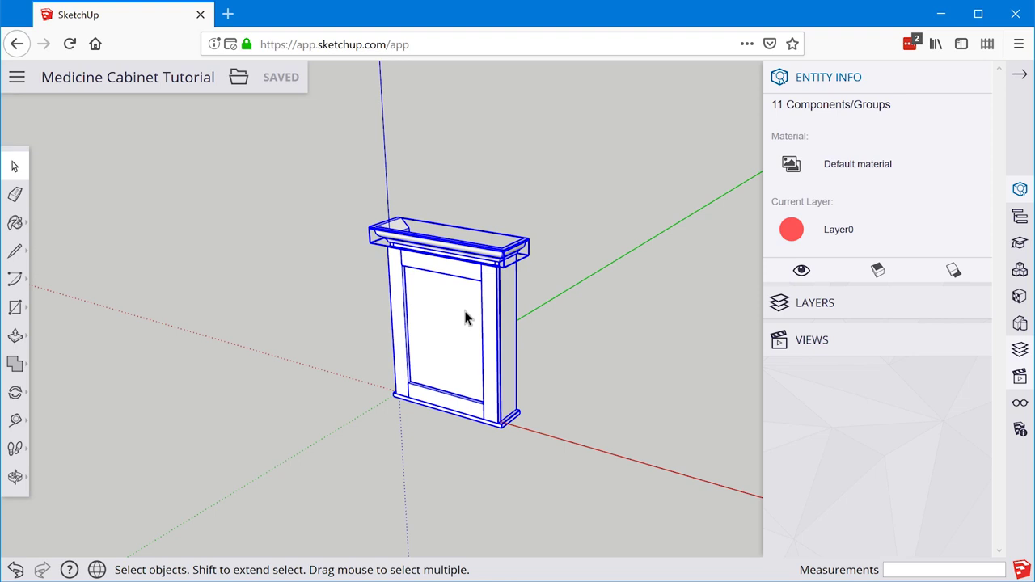
Select every part of the closed cabinet and combine them into one group
left_click(349, 193)
left_click_drag(302, 154, 635, 507)
right_click(420, 300)
left_click(472, 462)
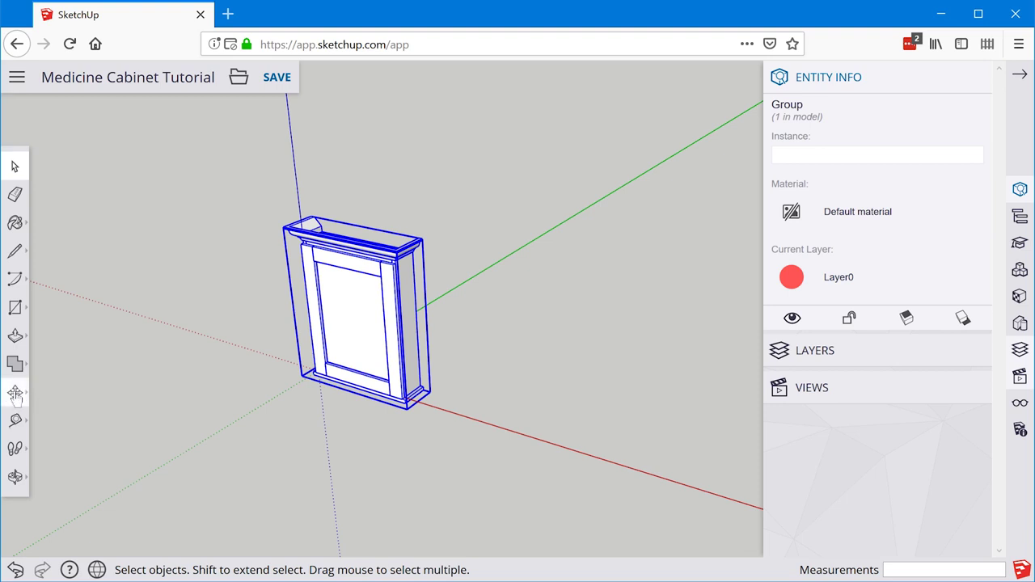
Copy the cabinet group along the red axis, placing the copy about 4' 5" from the original
left_click(14, 393)
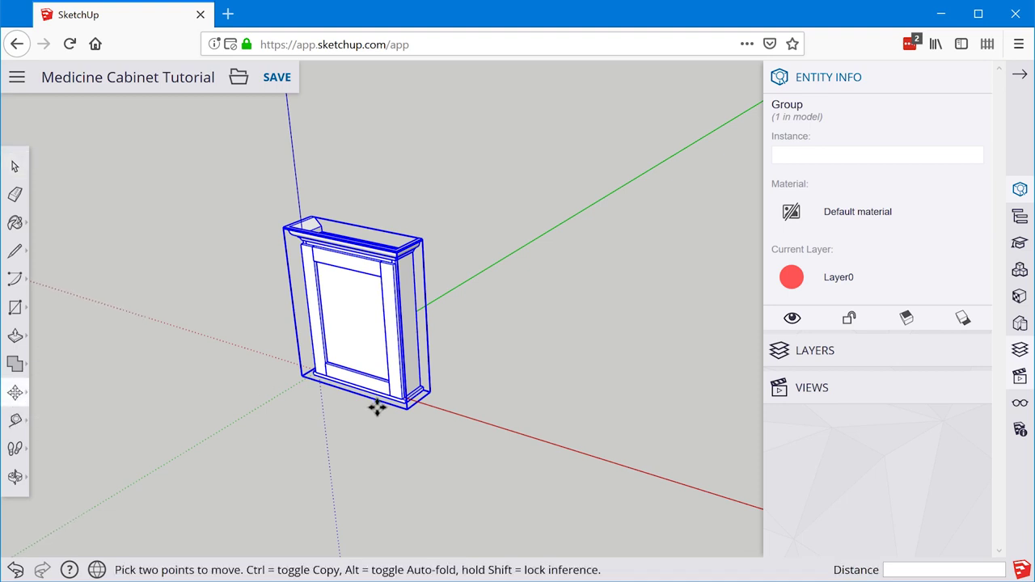
left_click(280, 408)
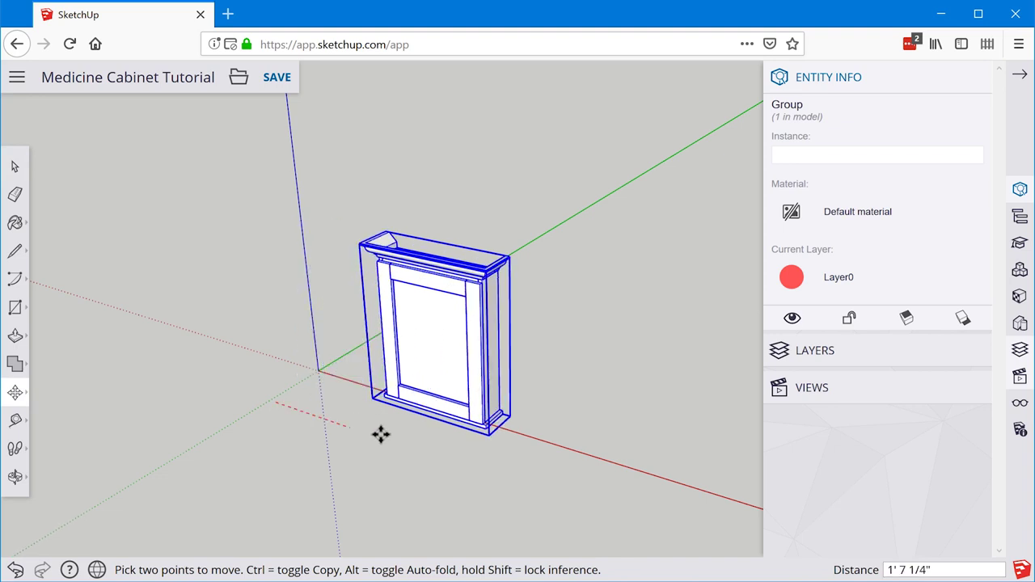
key("ctrl")
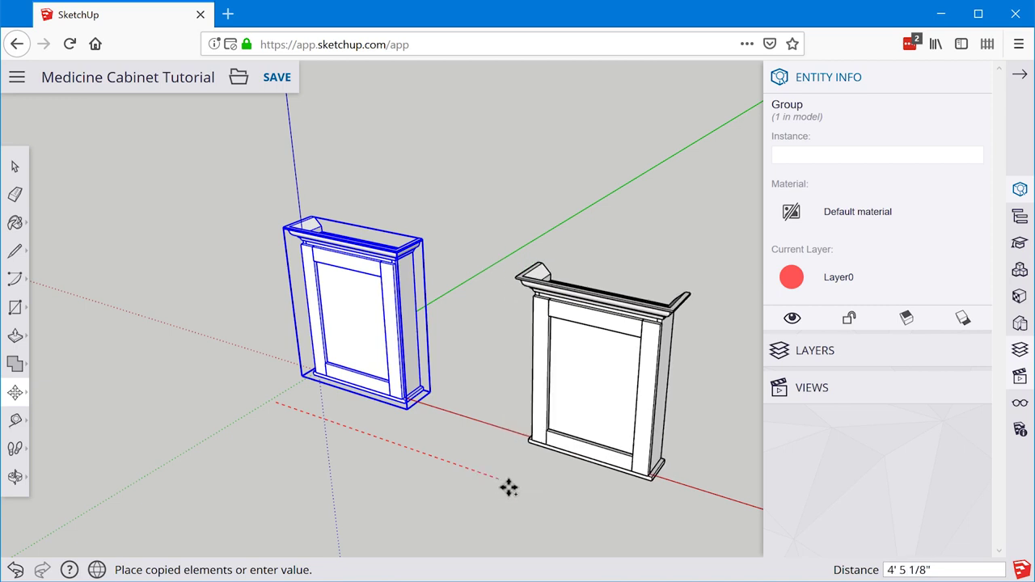
left_click(506, 485)
scroll(312, 423, "down", 4)
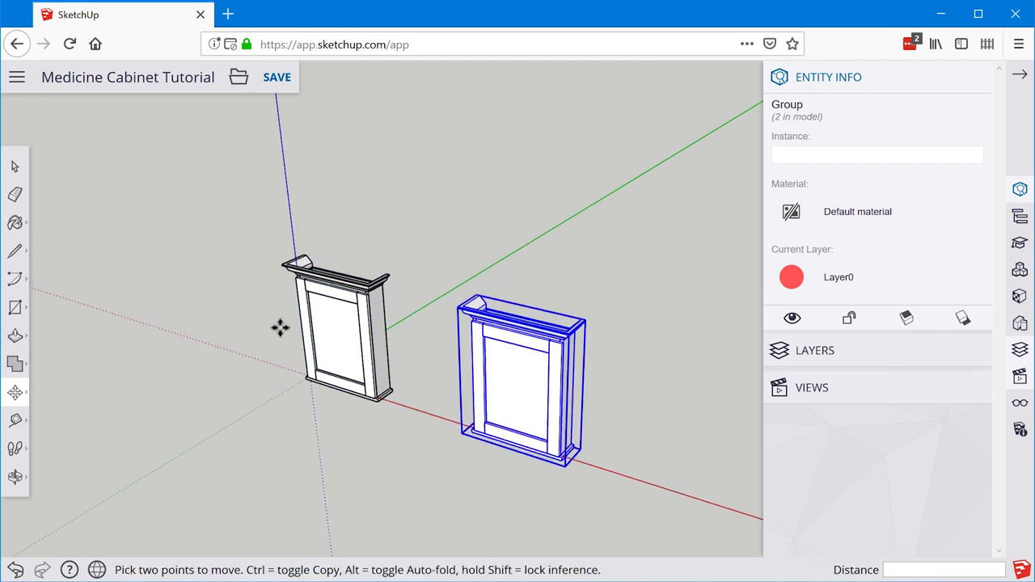
scroll(365, 474, "up", 1)
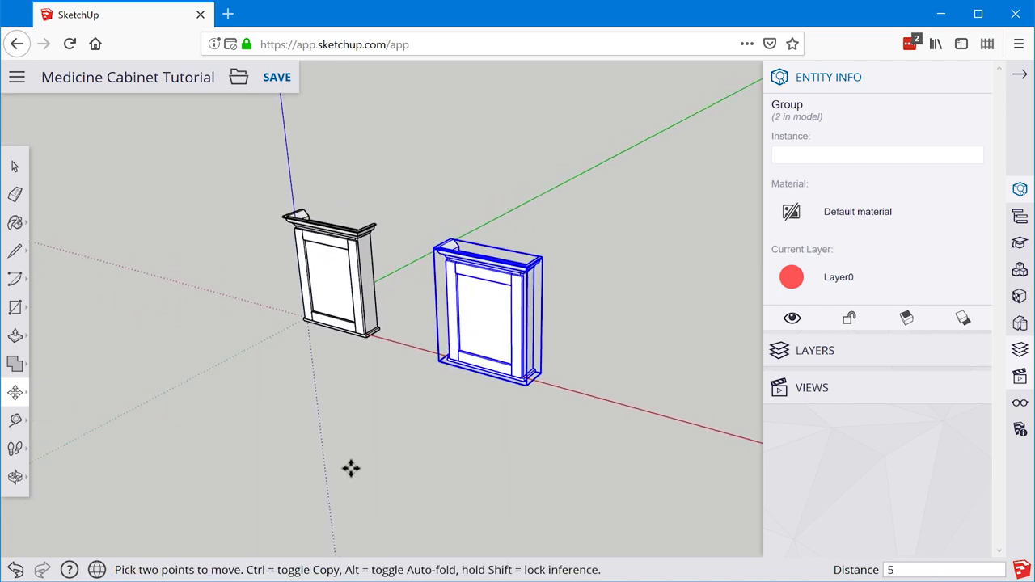
Set the copied cabinet's distance to 5' and repeat it as a 2x array along the red axis
key("Return")
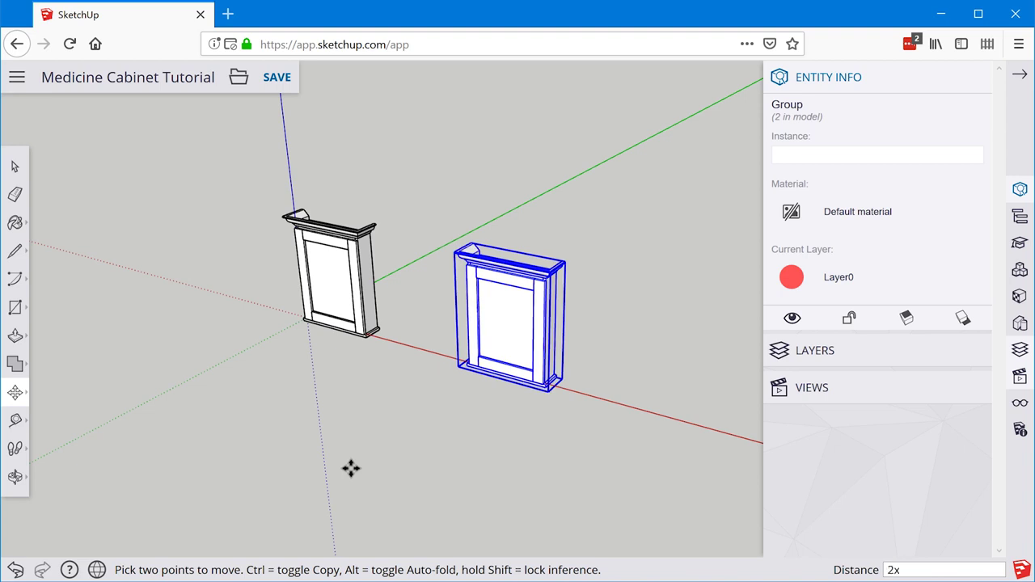
key("Return")
key("ctrl+t")
scroll(279, 377, "down", 3)
middle_click_drag(253, 377, 494, 394)
left_click_drag(495, 394, 344, 430)
key("m")
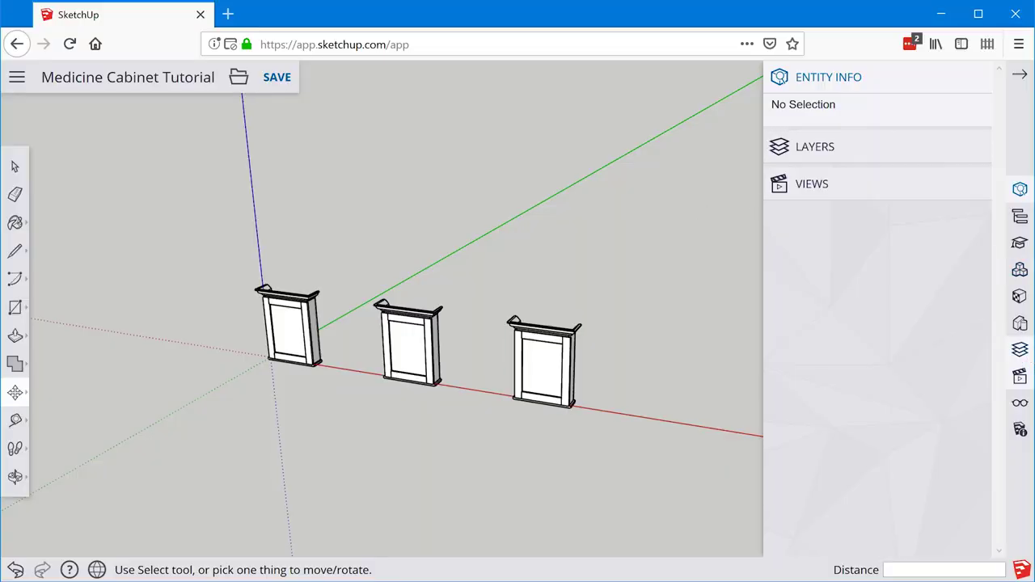
Add a new layer named Assembled to the model
left_click(1022, 351)
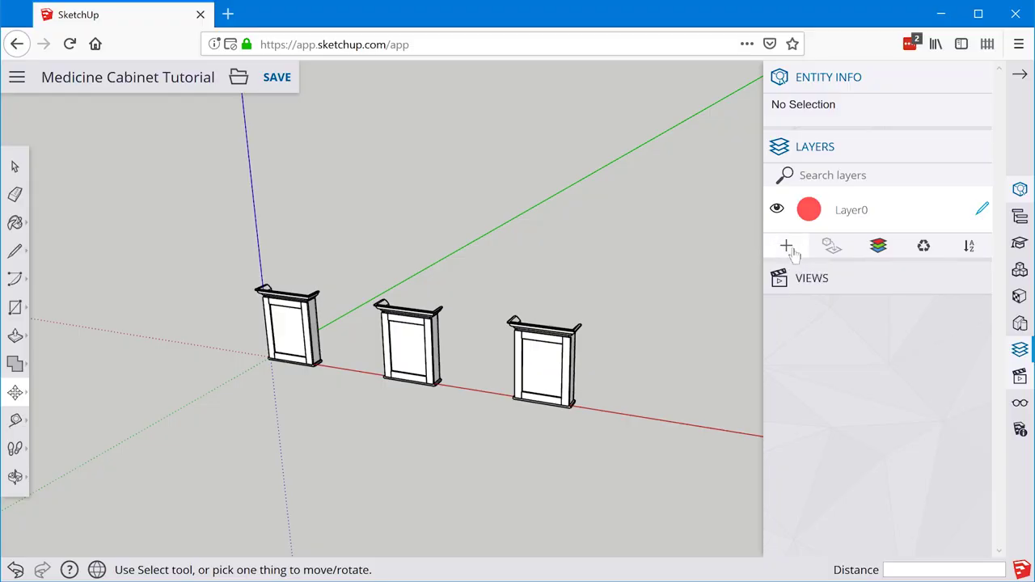
left_click(789, 249)
double_click(851, 256)
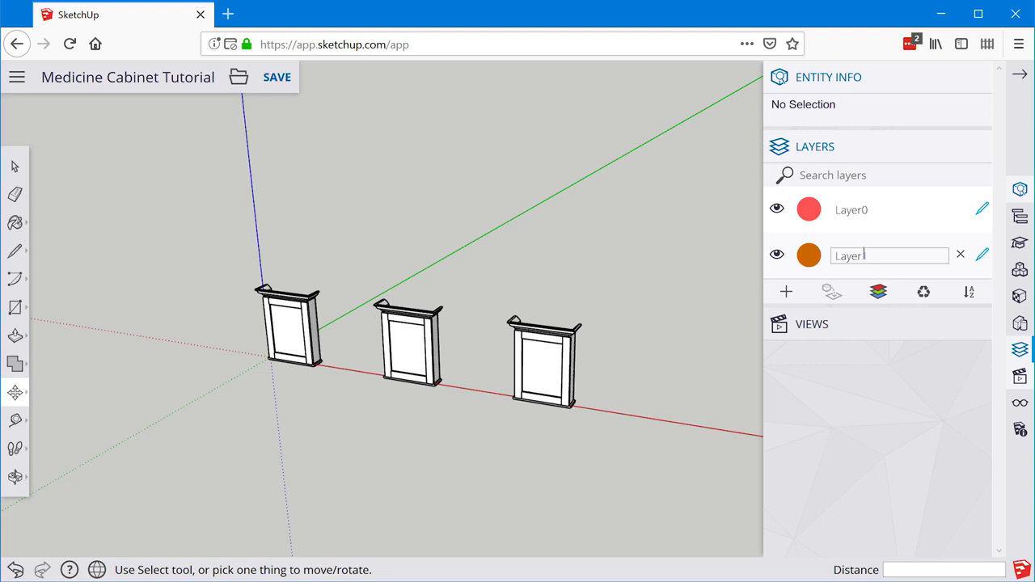
type("Assembl")
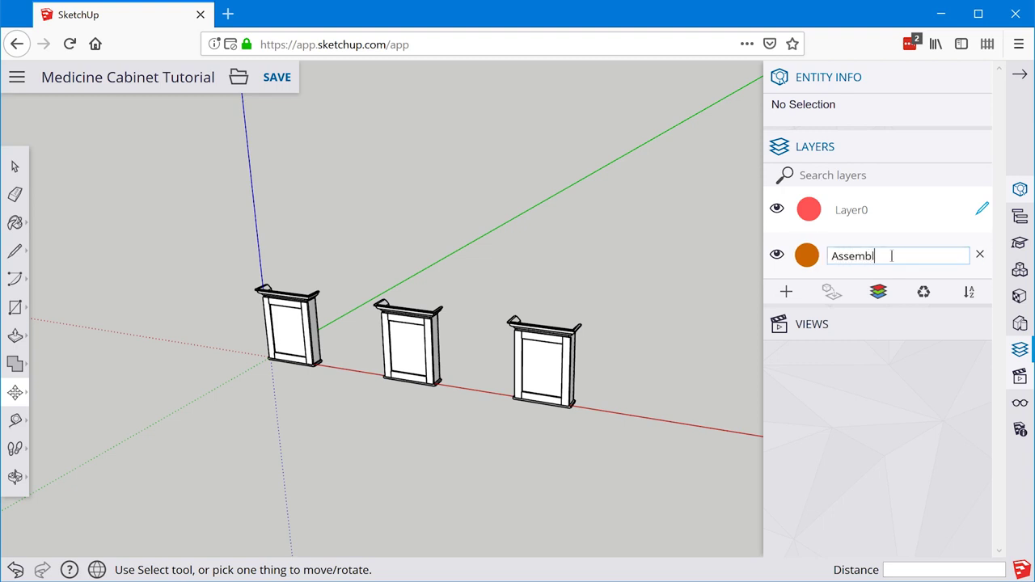
type("ed")
key("Return")
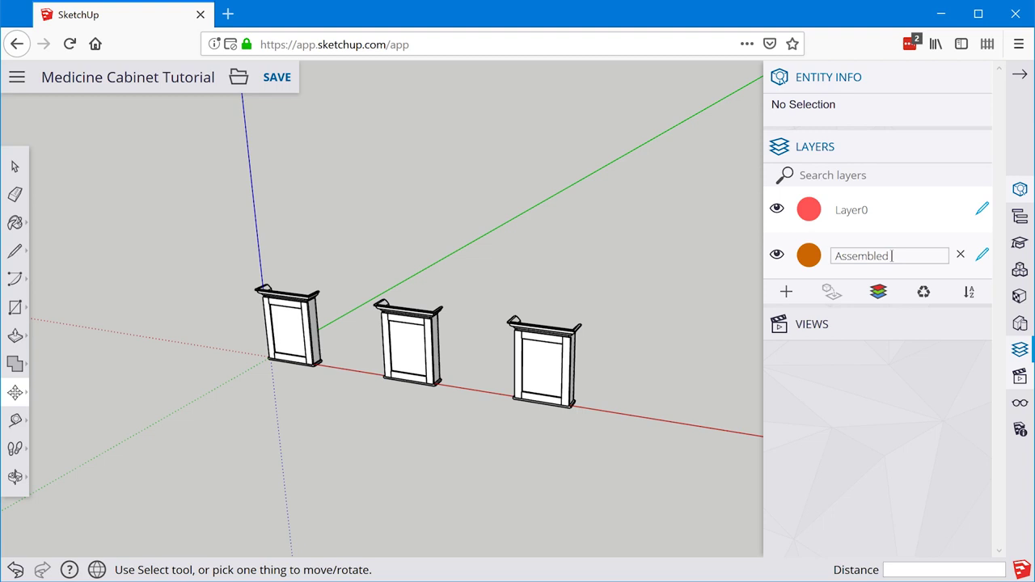
Add two more layers named Exploded and Lumber
left_click(786, 293)
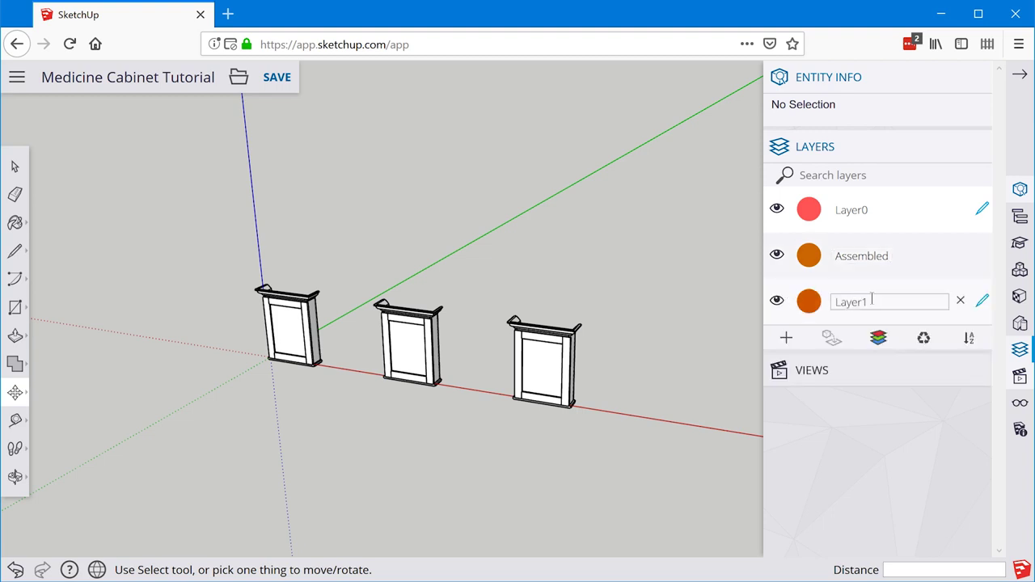
type("Exploded")
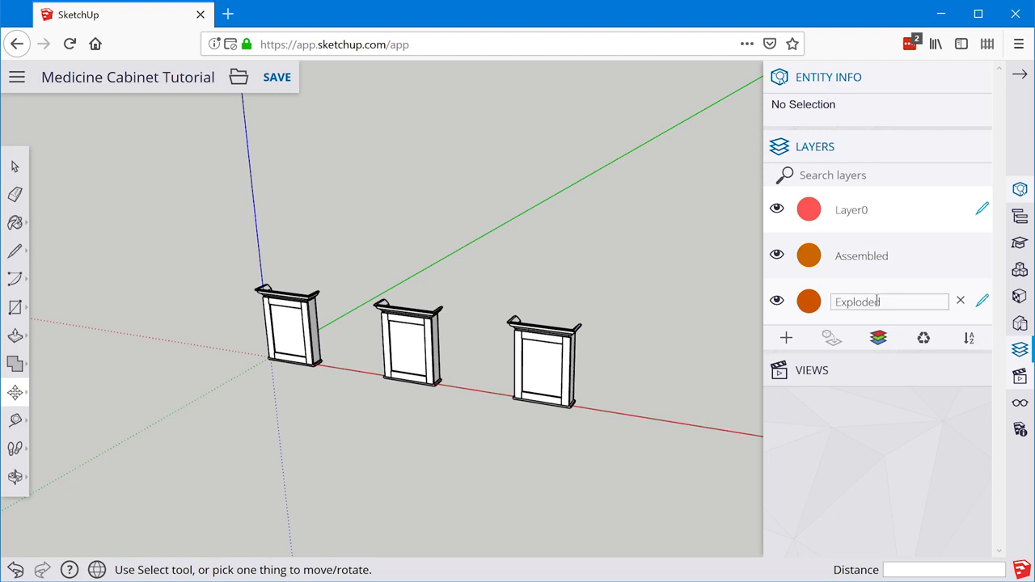
key("Return")
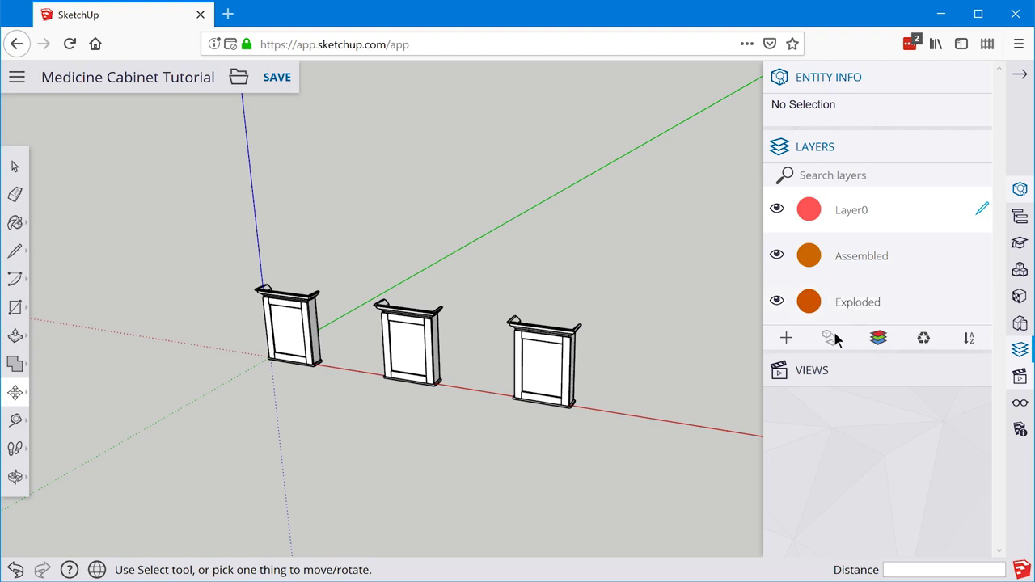
left_click(786, 338)
type("Lumber")
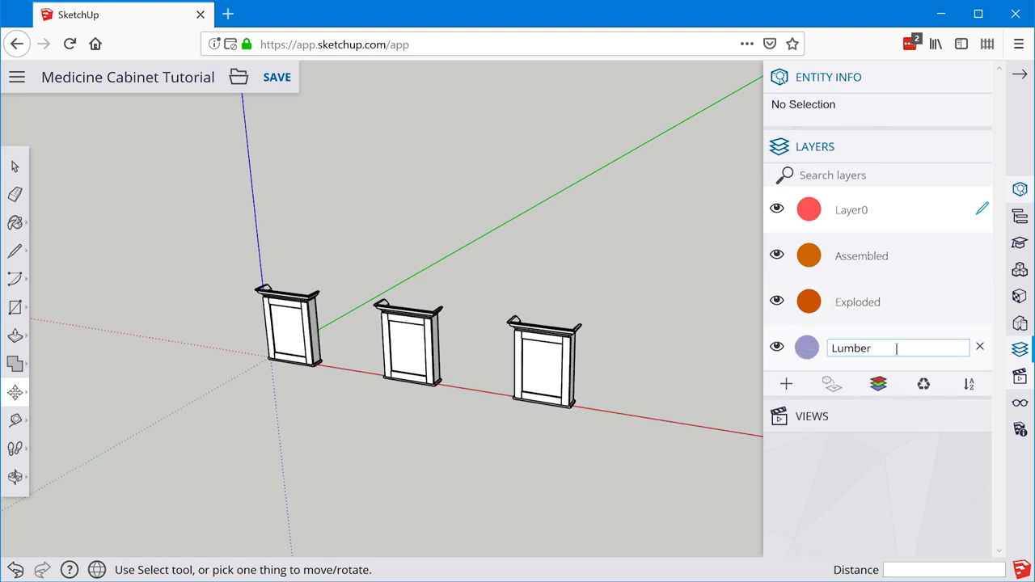
key("Return")
Add a fourth new layer named Dimensions
left_click(786, 383)
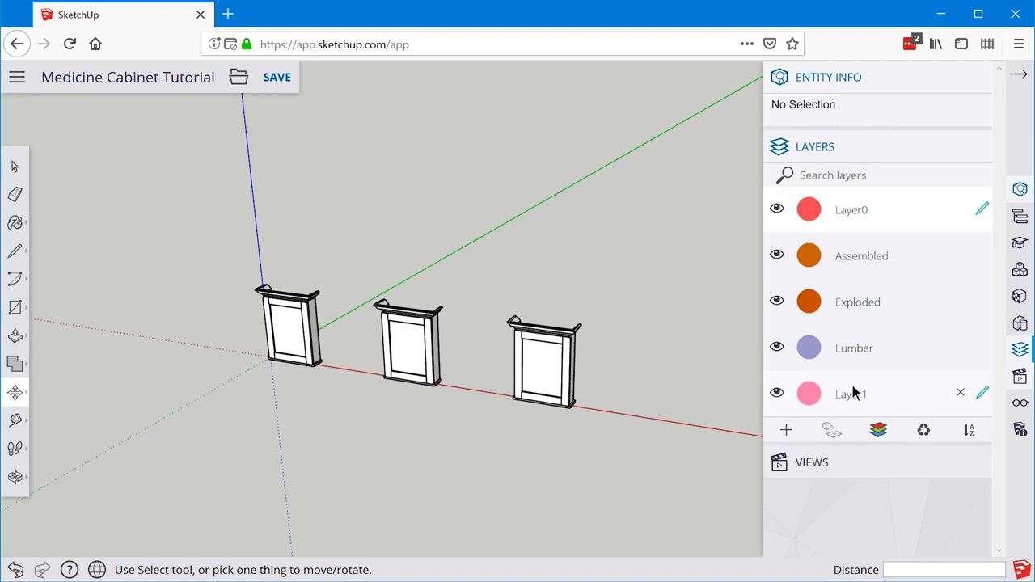
left_click(886, 395)
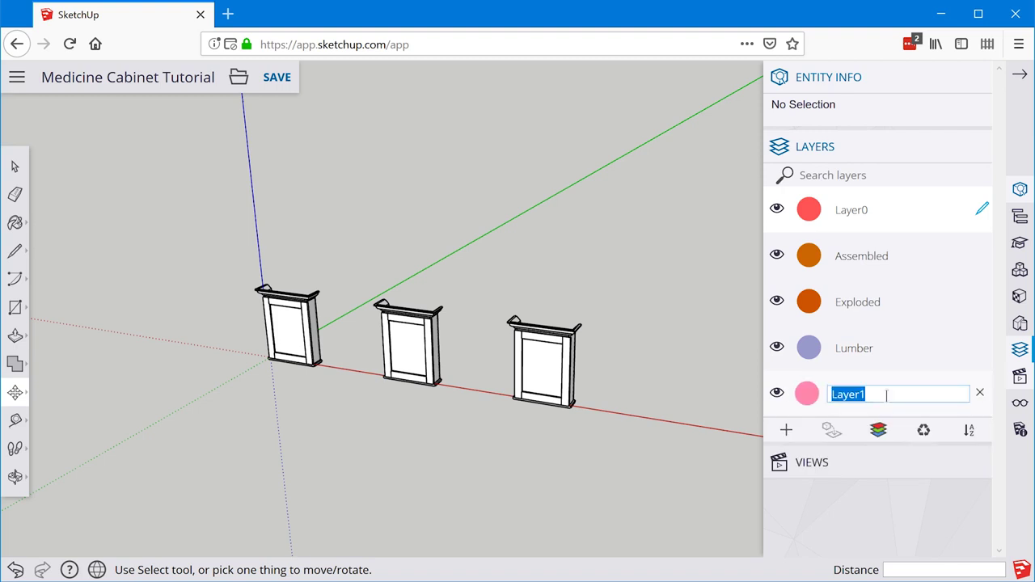
type("Dimensions")
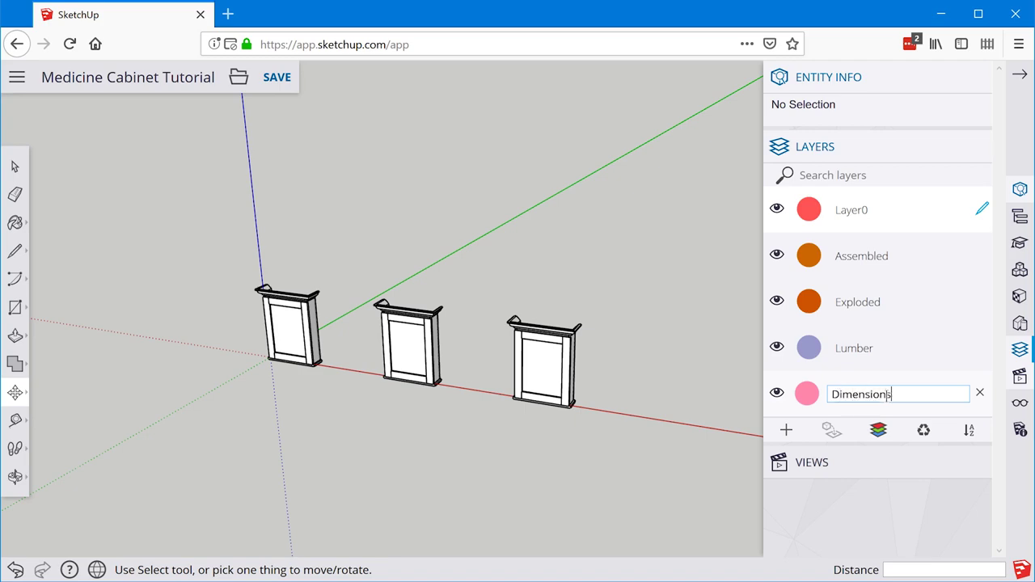
key("Return")
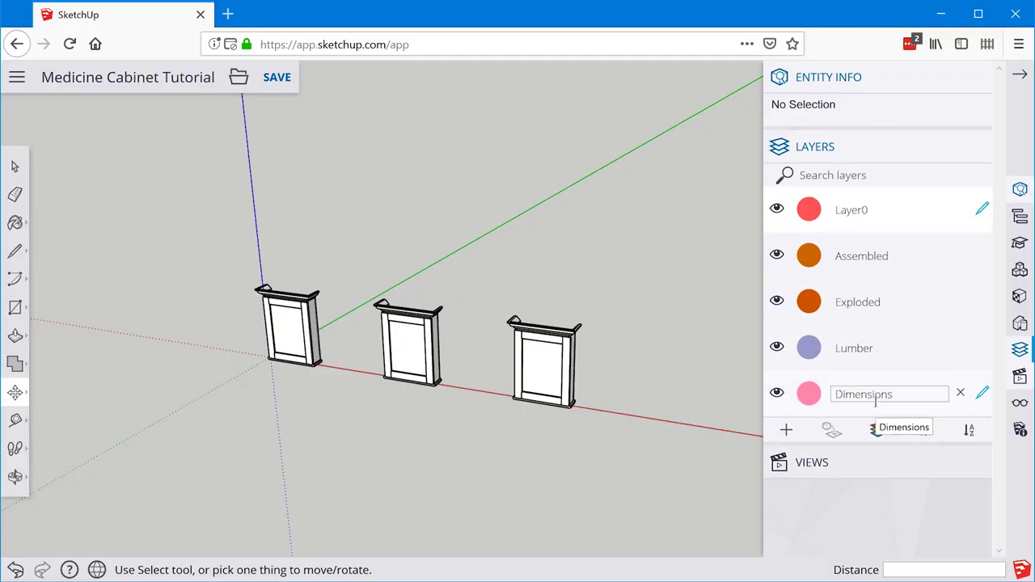
Assign the original cabinet group at the origin to the Assembled layer
key("o")
key("m")
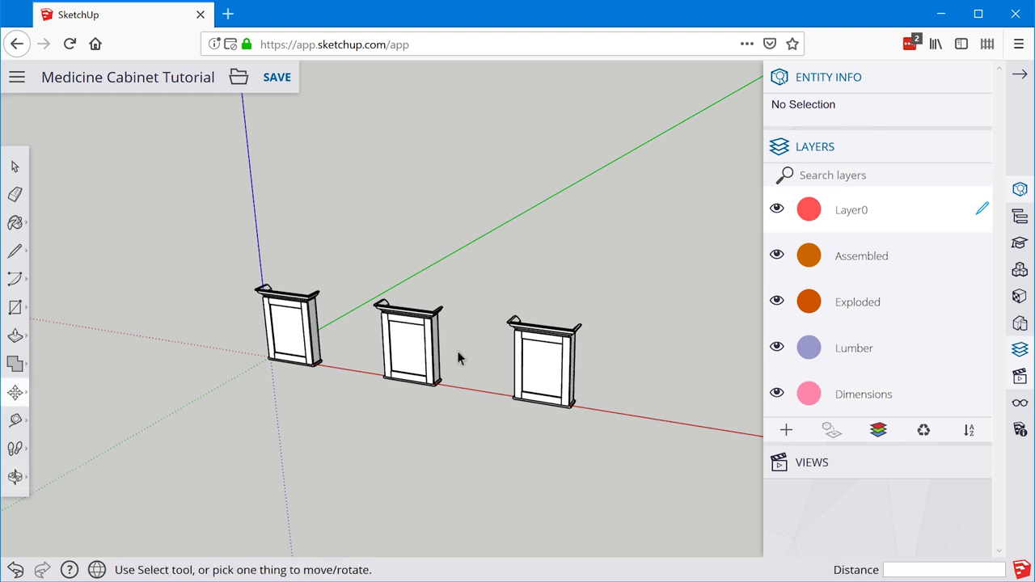
key("space")
scroll(458, 358, "up", 4)
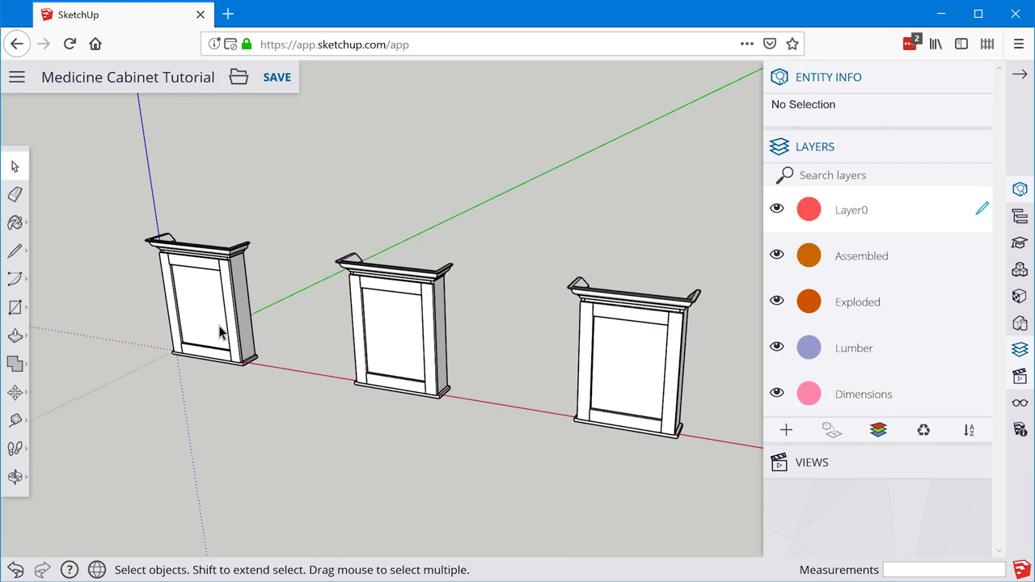
left_click(219, 333)
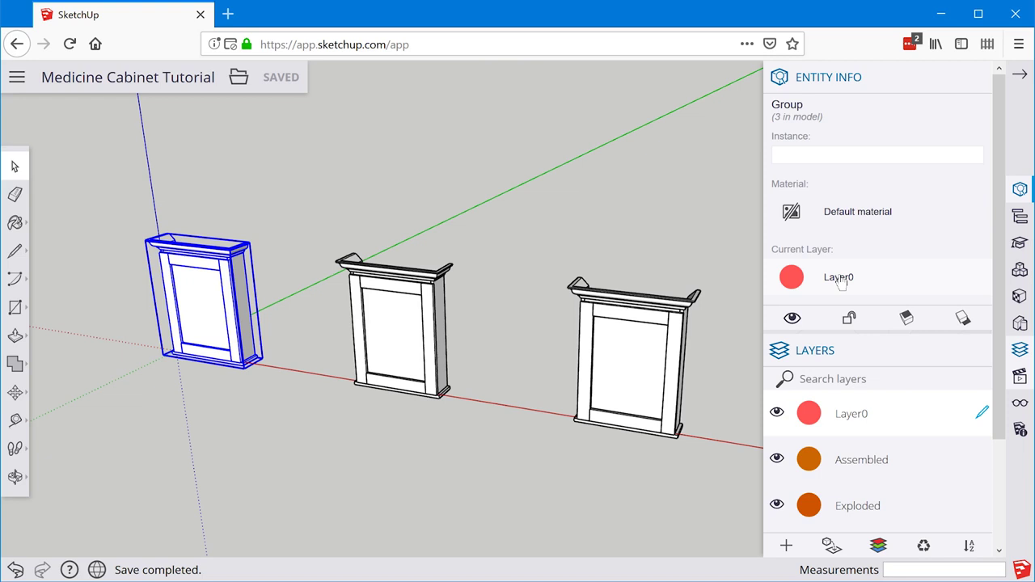
left_click(841, 279)
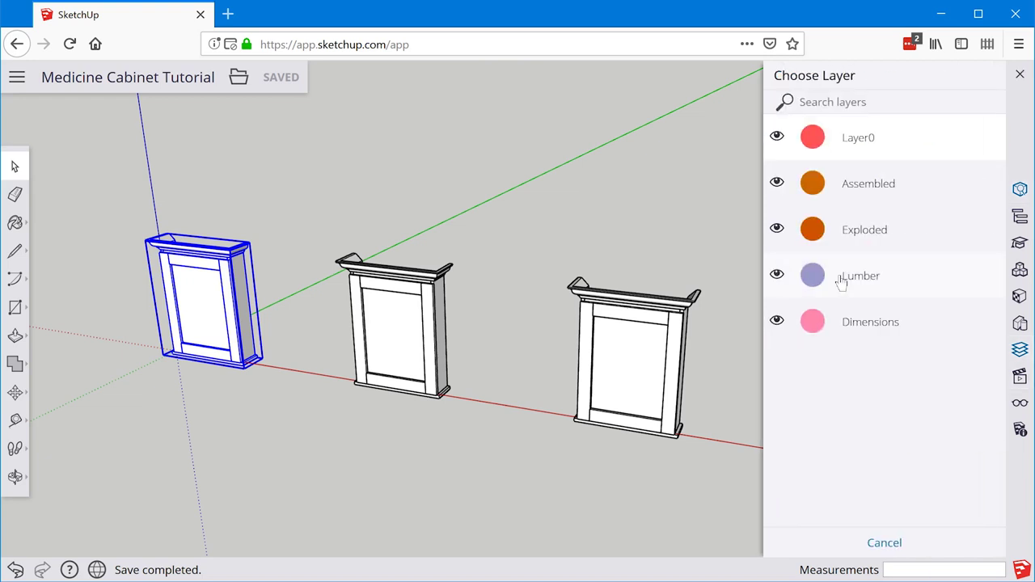
left_click(875, 192)
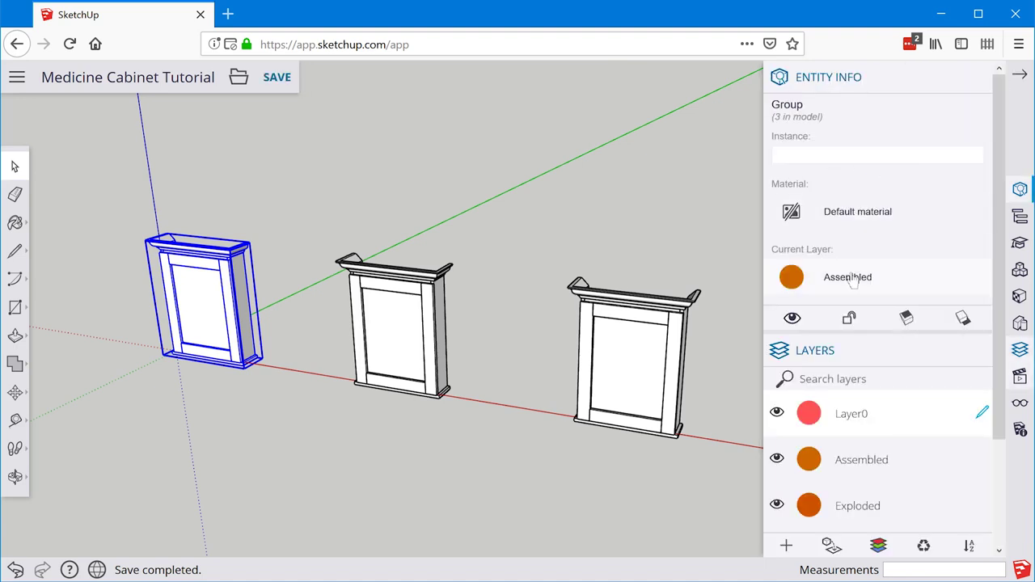
Toggle the visibility of the Assembled layer to check which cabinet it controls
left_click(776, 459)
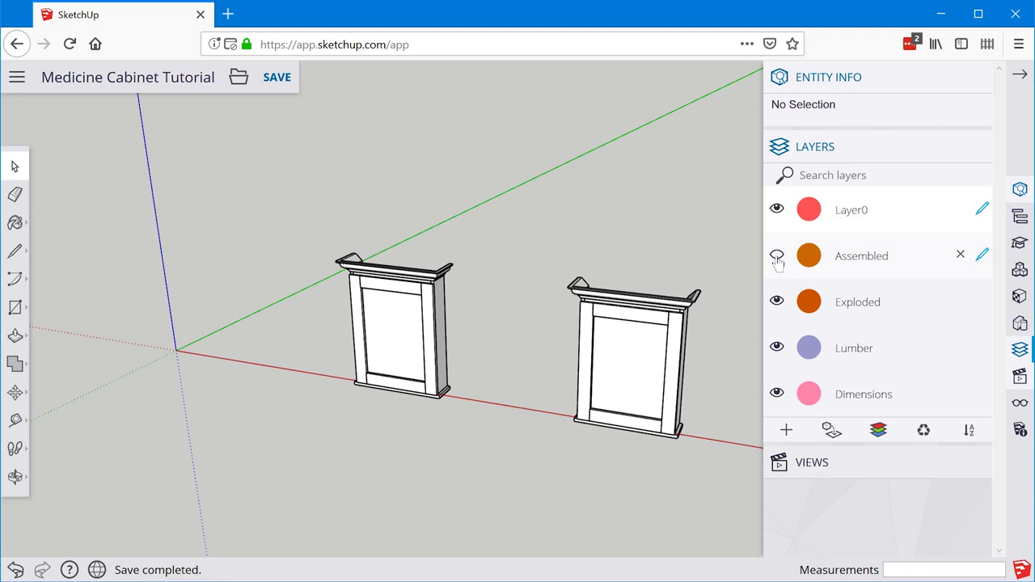
left_click(777, 257)
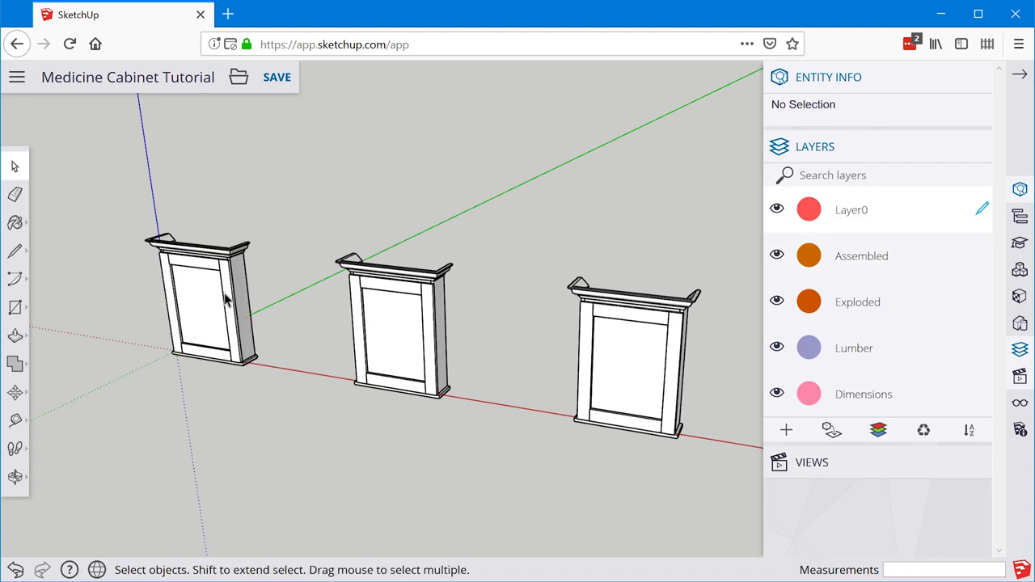
left_click(776, 257)
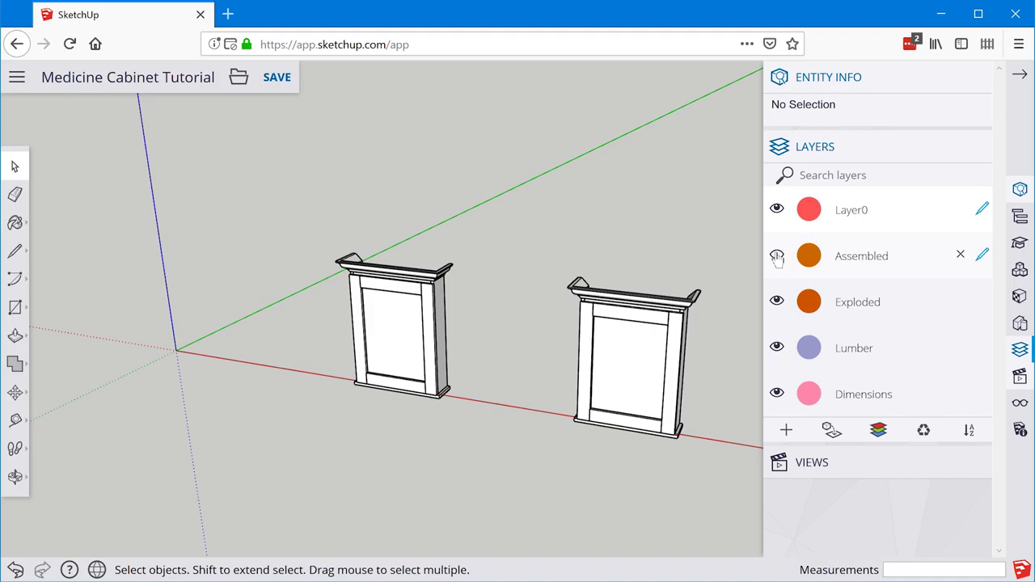
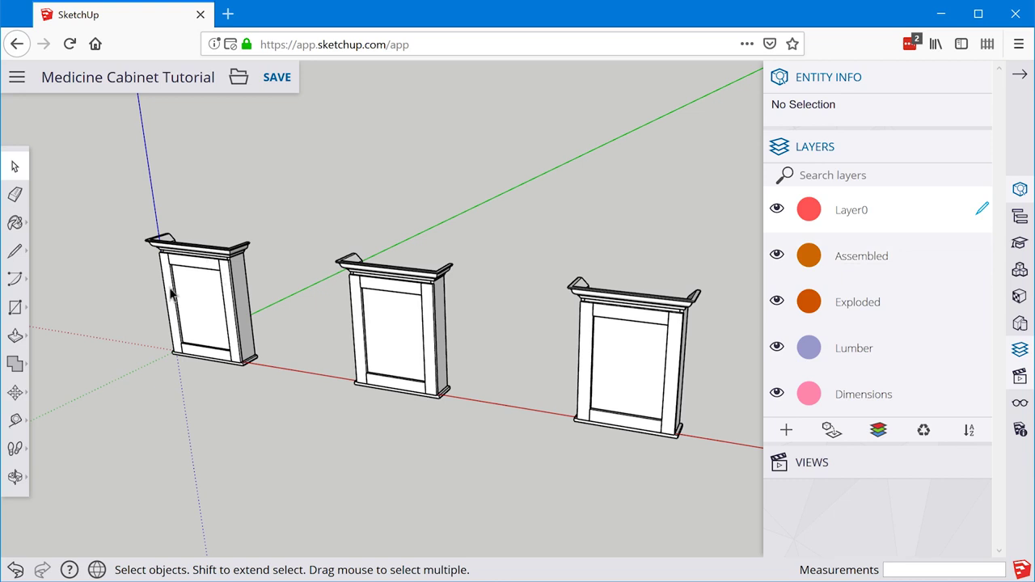
Check the layer of the cabinet at the origin and hide the Exploded, Lumber and Dimensions layers
left_click(191, 303)
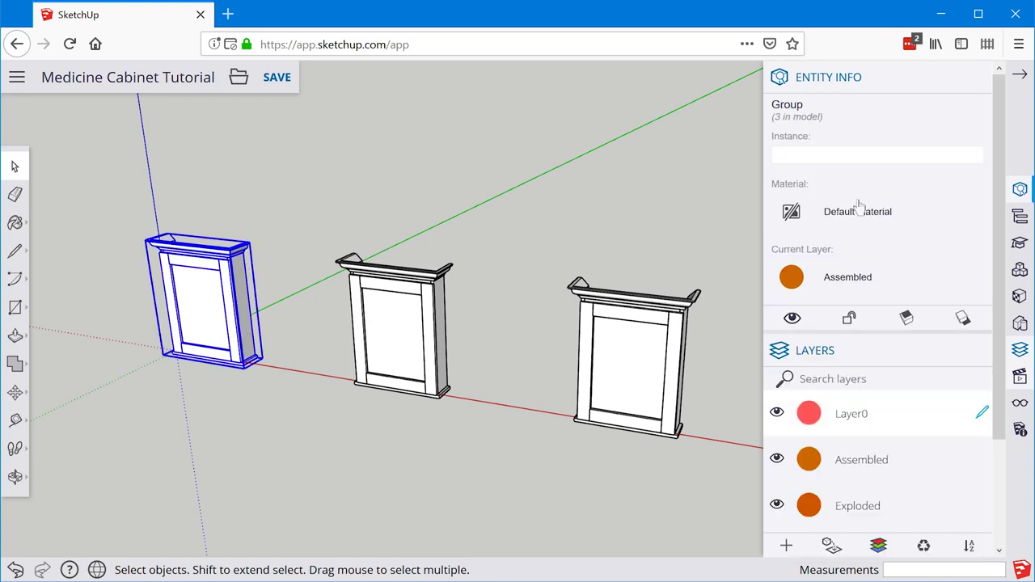
scroll(886, 285, "down", 1)
scroll(881, 278, "down", 1)
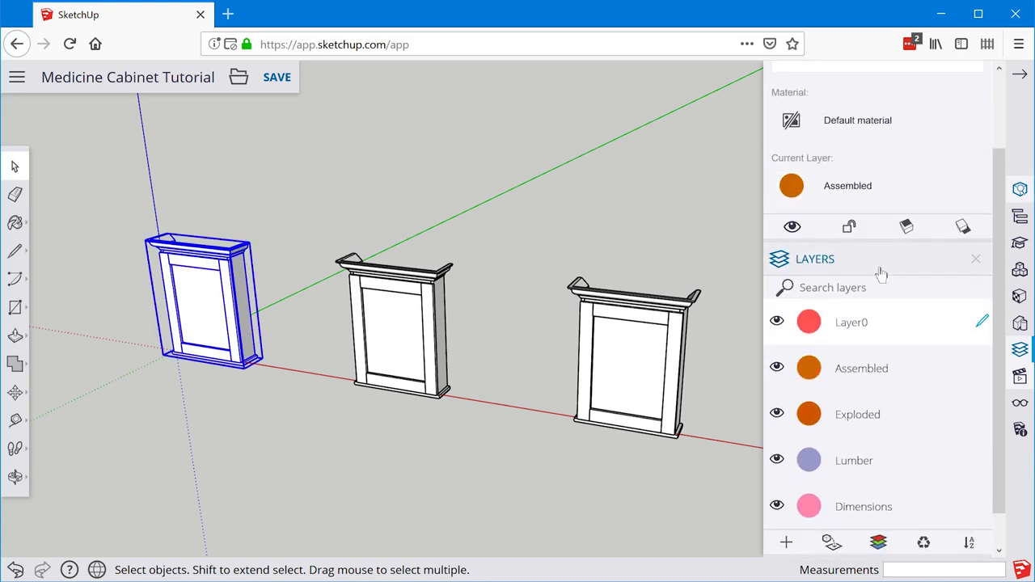
left_click(777, 377)
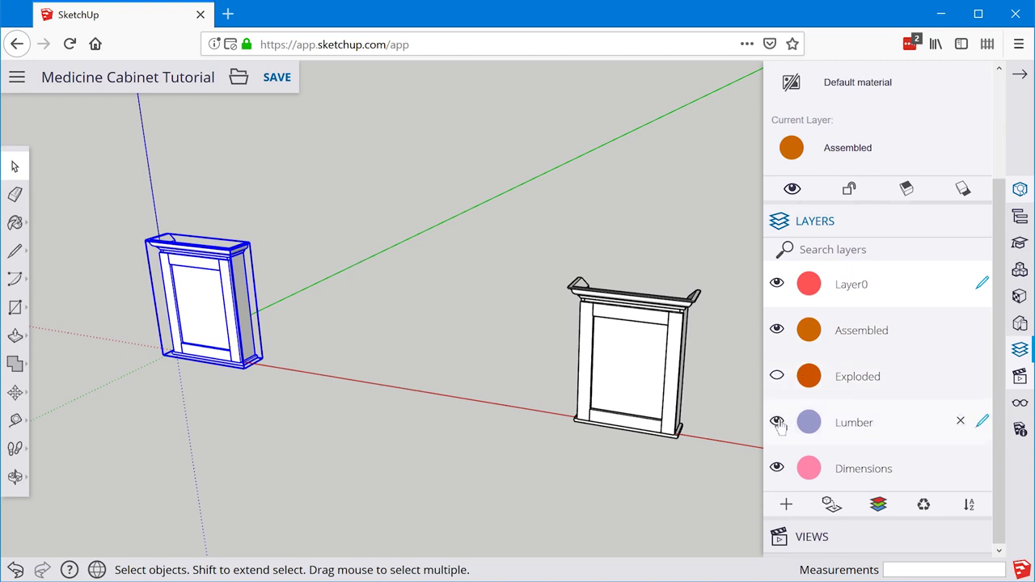
left_click(777, 422)
double_click(838, 469)
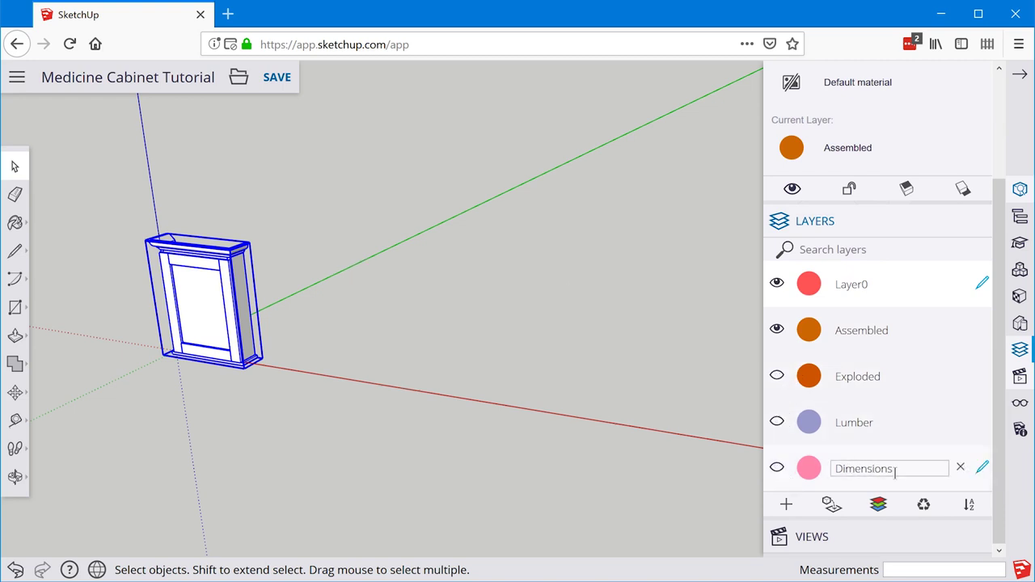
key("Return")
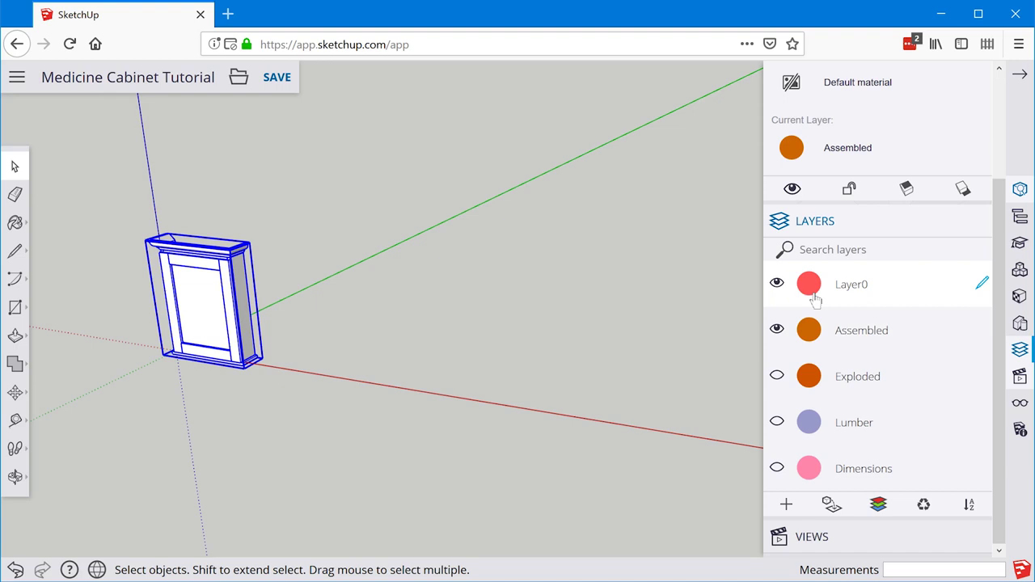
Deselect the assembled cabinet and frame it close up in an angled front perspective view
left_click(612, 305)
scroll(194, 316, "up", 4)
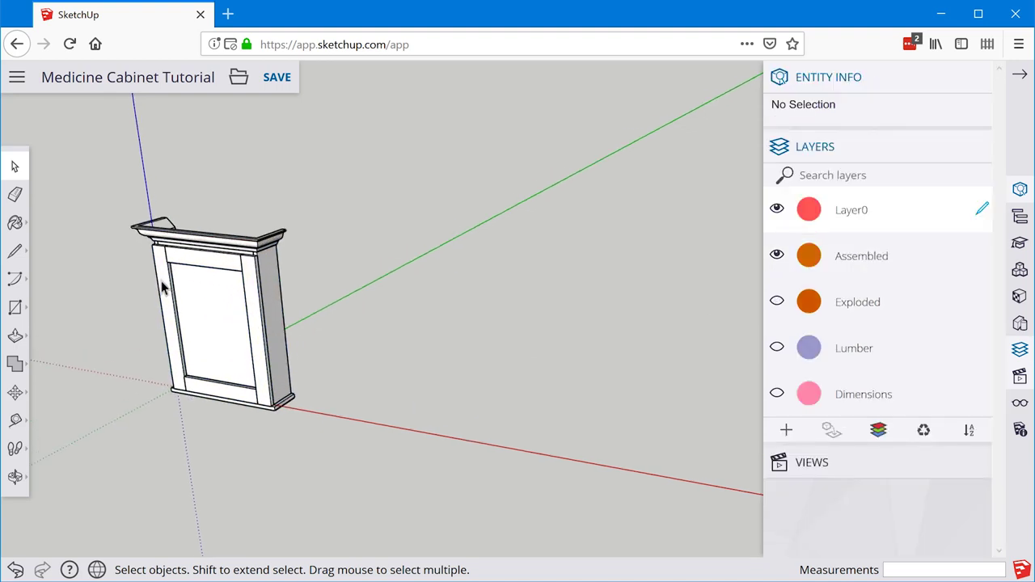
scroll(126, 412, "up", 3)
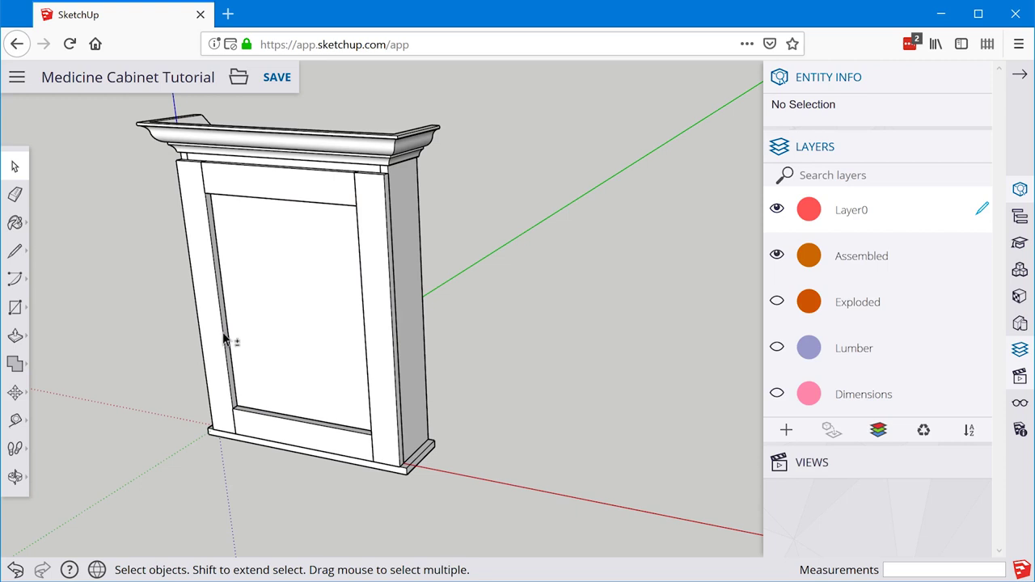
middle_click_drag(231, 341, 373, 306, "shift")
scroll(394, 396, "up", 1)
scroll(397, 413, "up", 1)
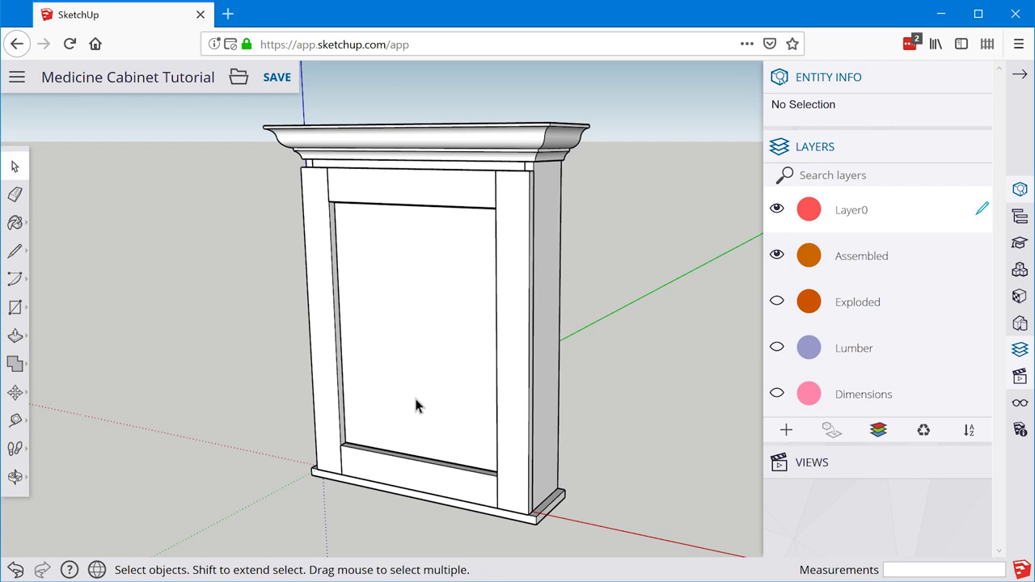
Preview the standard Top and Front views of the assembled cabinet and return to an angled perspective view
left_click(1018, 377)
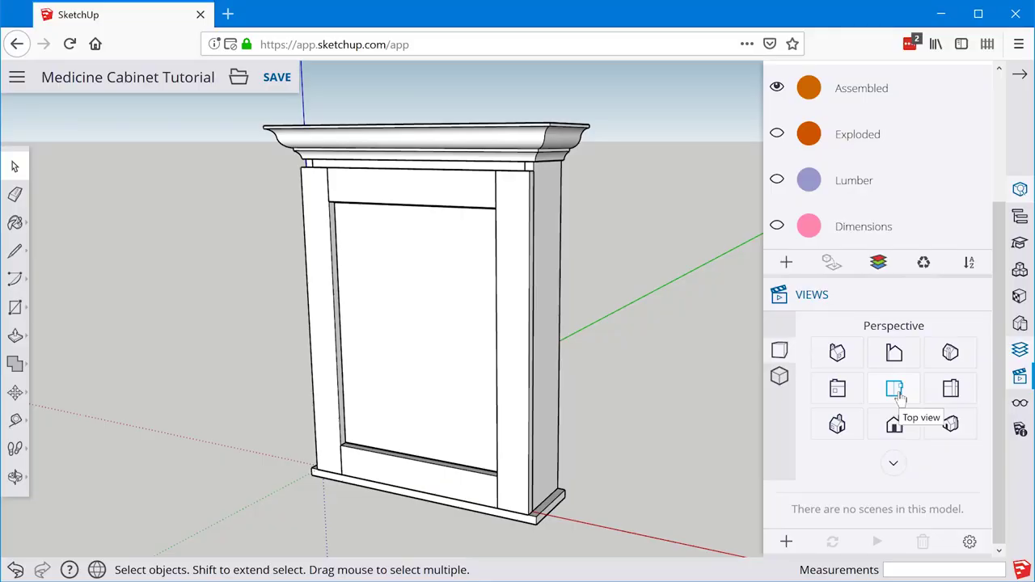
left_click(896, 392)
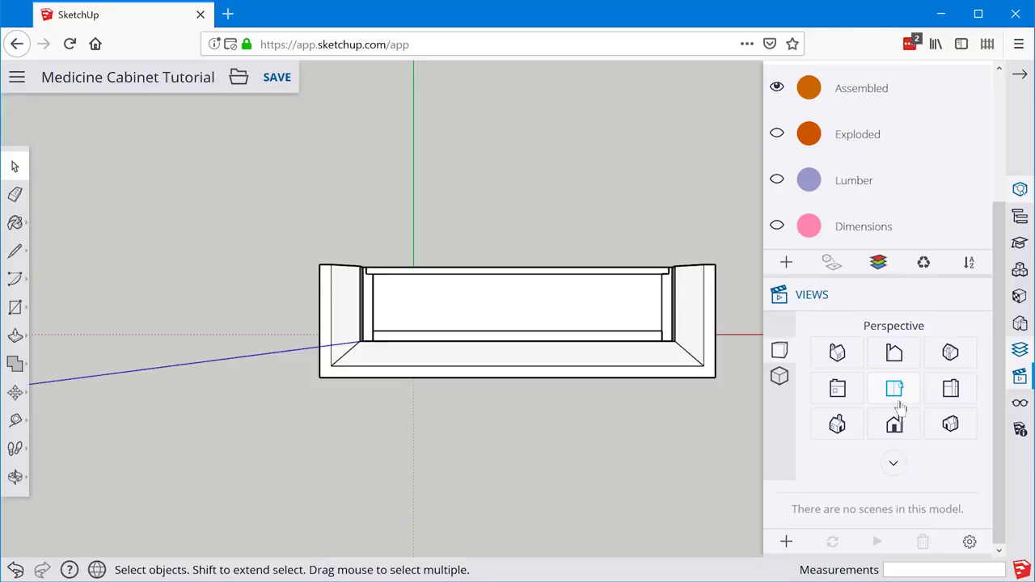
left_click(896, 424)
middle_click_drag(610, 356, 432, 423)
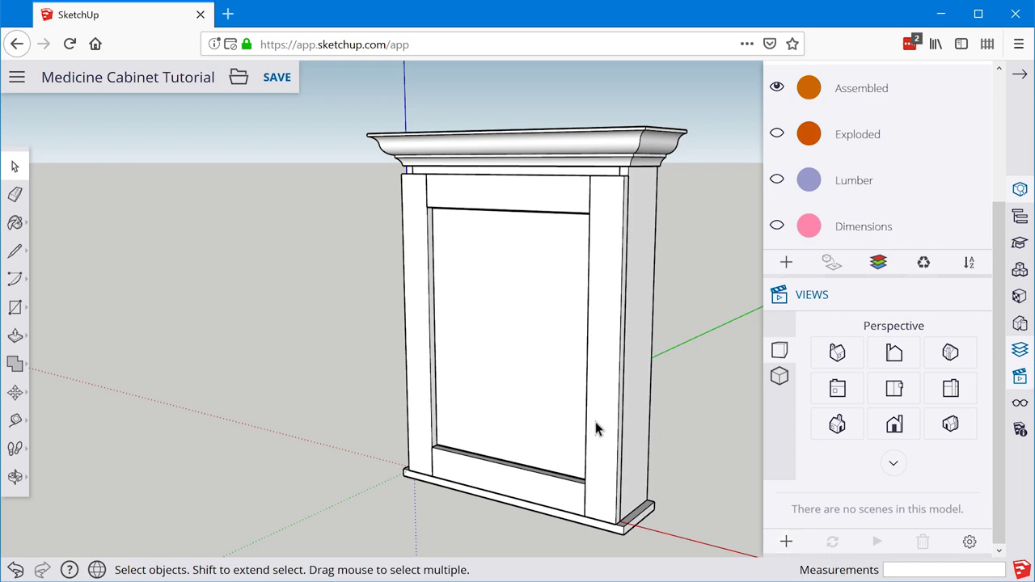
middle_click_drag(595, 428, 490, 412)
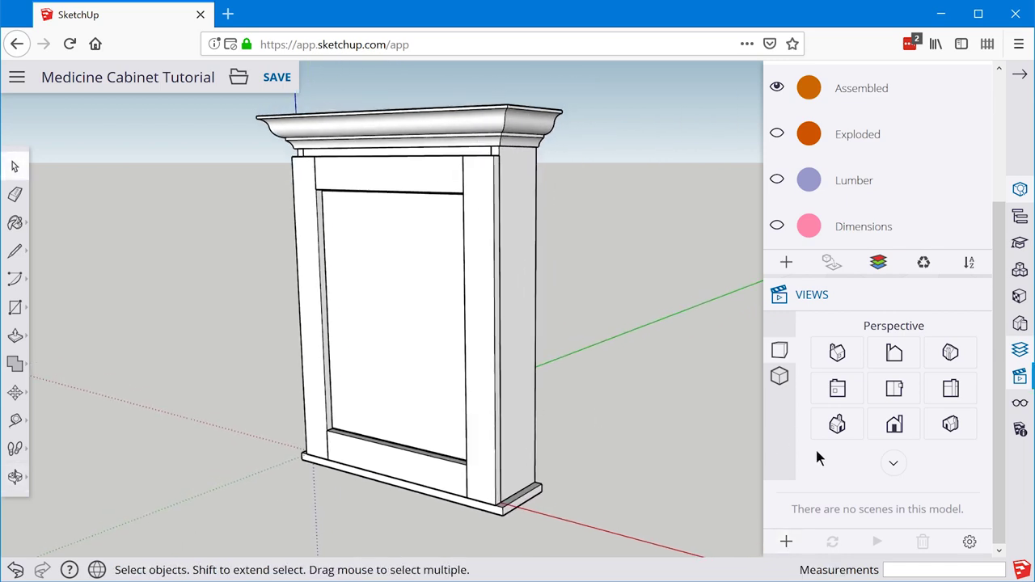
Add a scene from the current angled view of the assembled cabinet and name it Assembled
left_click(787, 544)
scroll(984, 429, "down", 1)
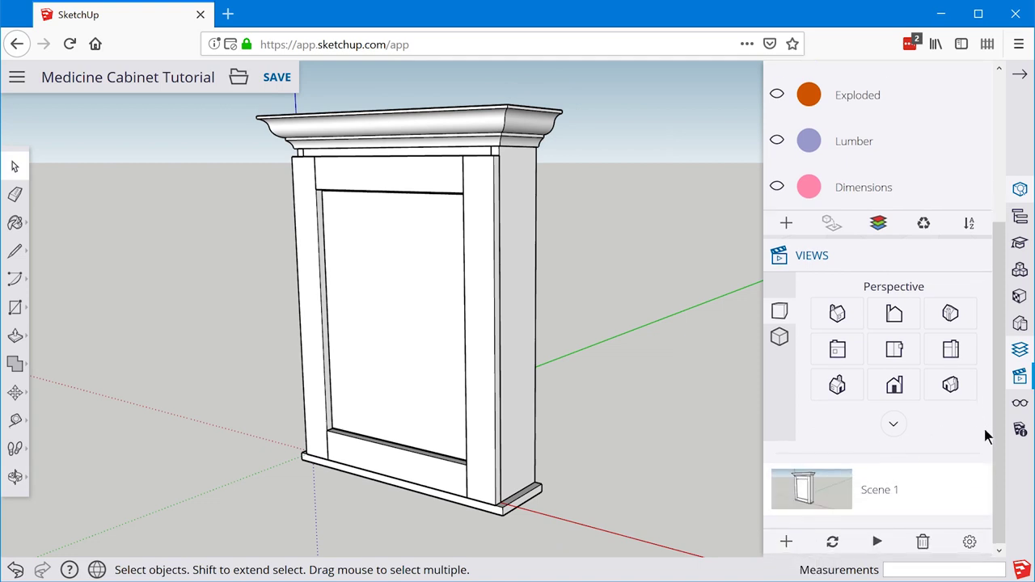
left_click(926, 489)
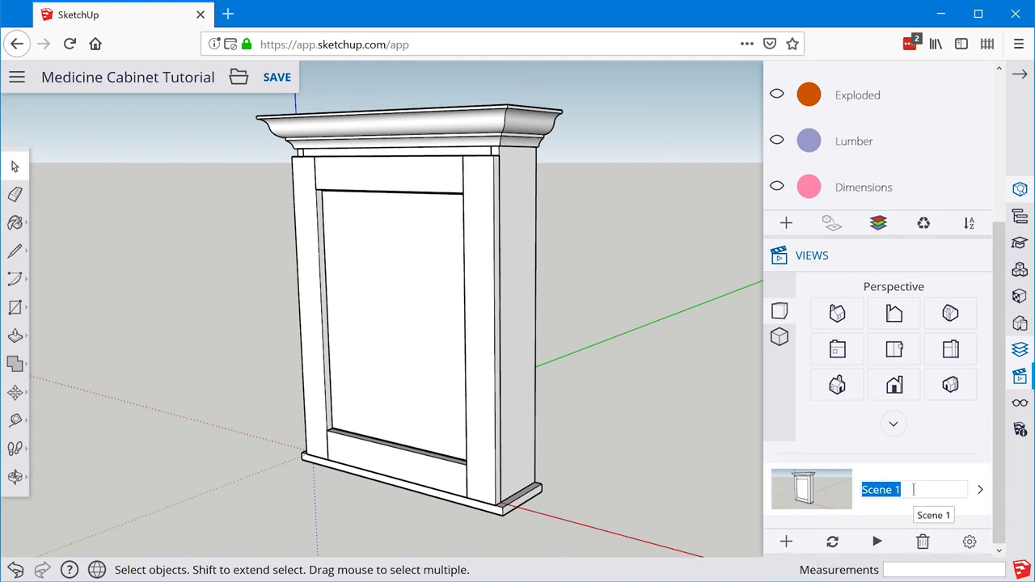
type("Assembled")
key("Return")
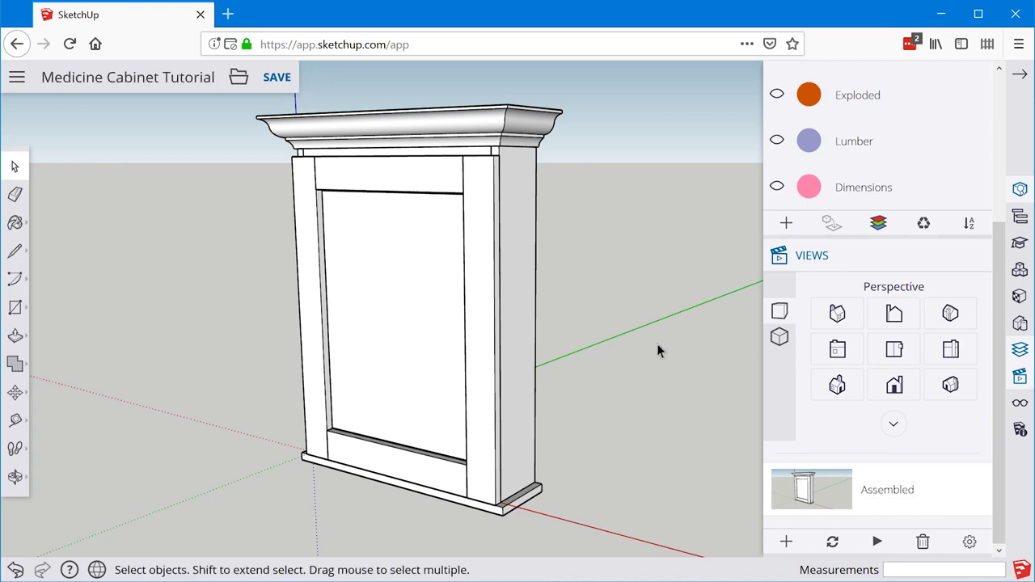
Orbit and zoom away from the cabinet and recall the Assembled scene to test the saved view
middle_click_drag(474, 312, 522, 358)
left_click(815, 492)
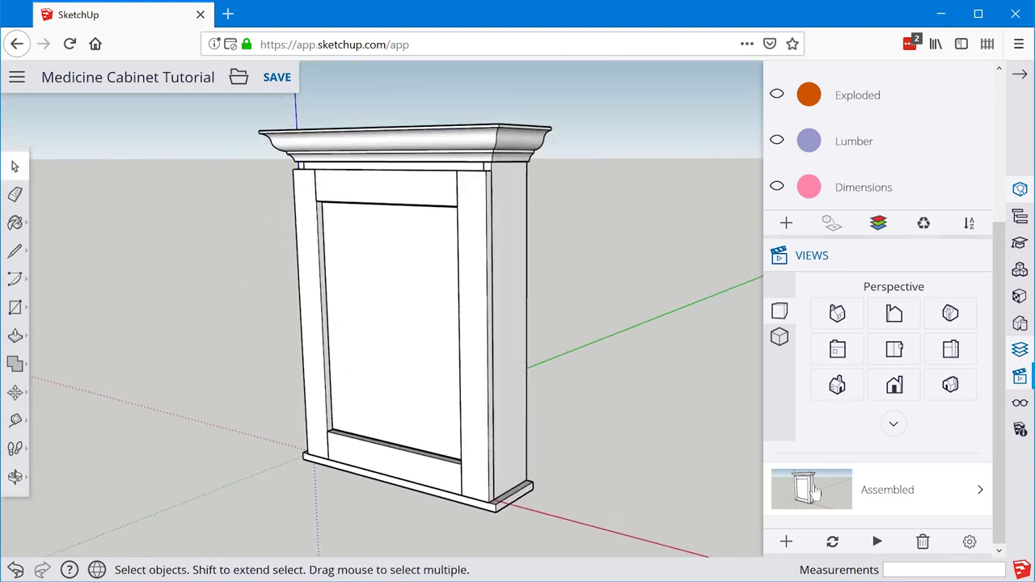
middle_click_drag(576, 382, 465, 347)
scroll(330, 374, "down", 5)
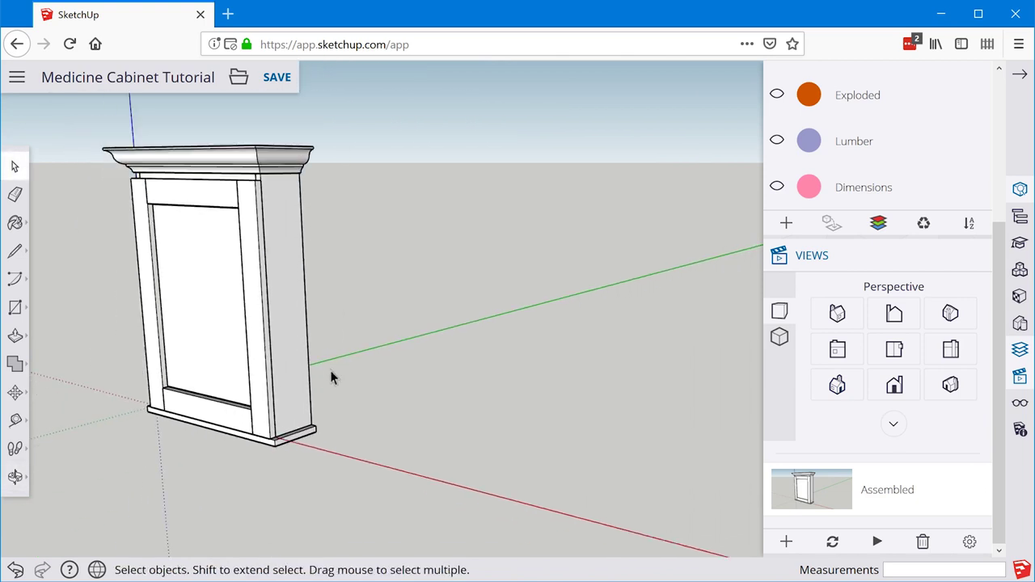
left_click(832, 500)
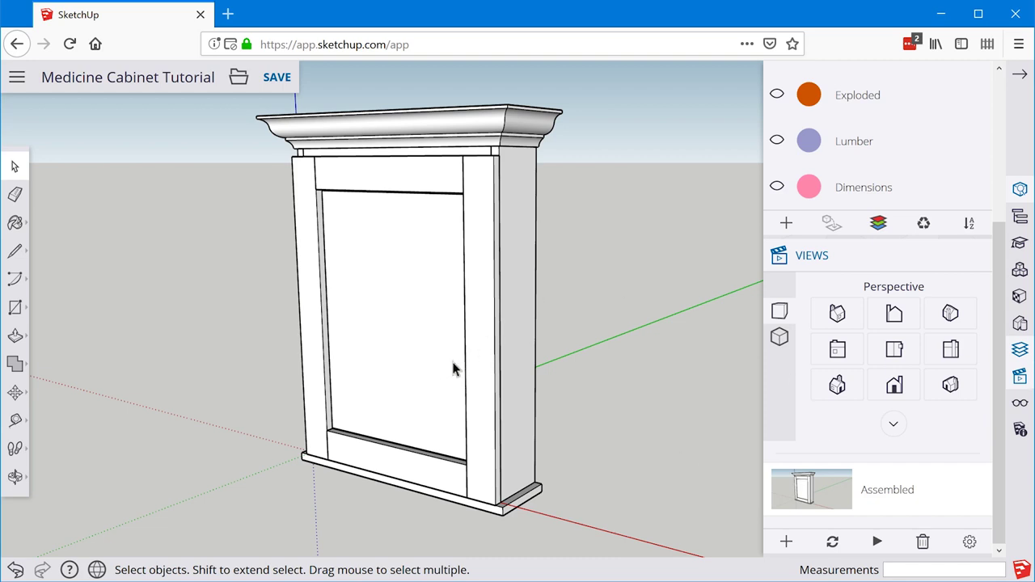
Disable scene transitions in the animation settings and test the change by recalling the Assembled scene from another viewpoint
left_click(970, 543)
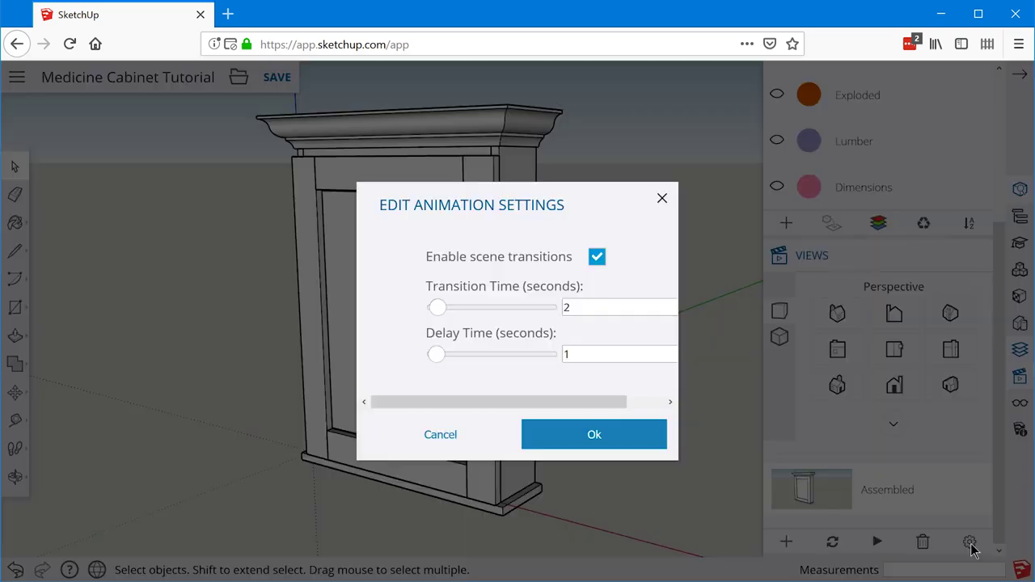
left_click(597, 257)
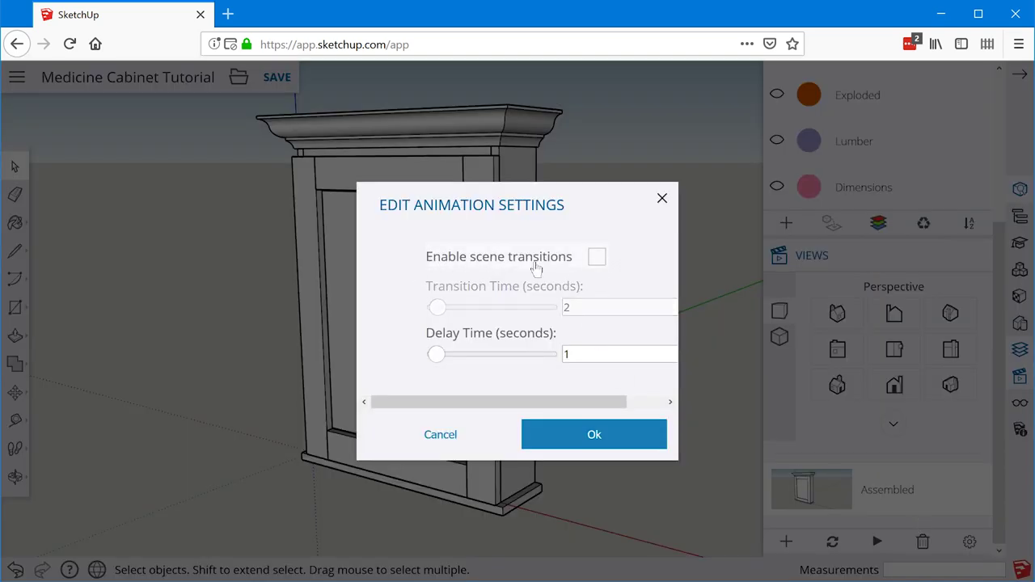
left_click(612, 451)
middle_click_drag(522, 451, 226, 369)
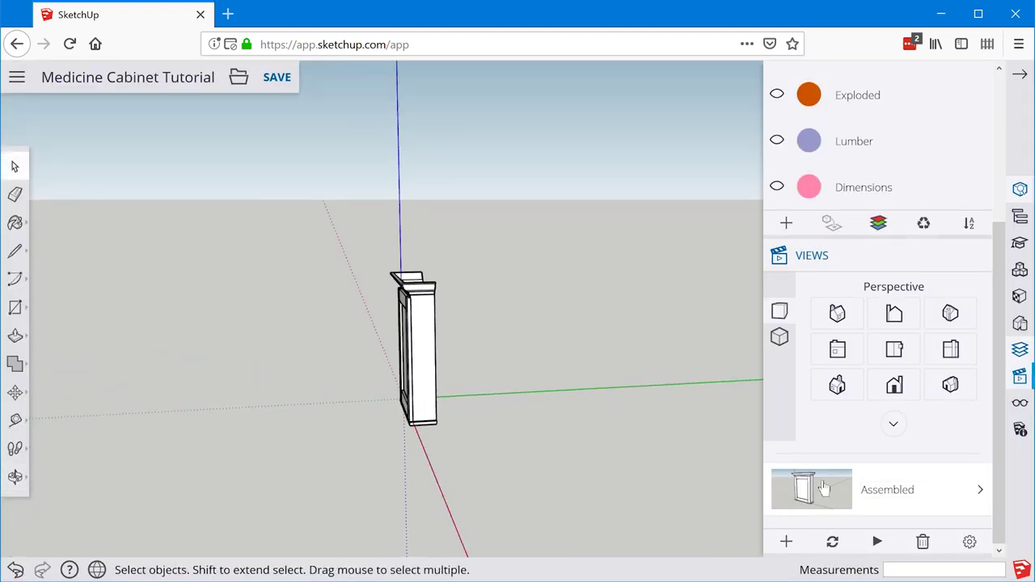
left_click(809, 490)
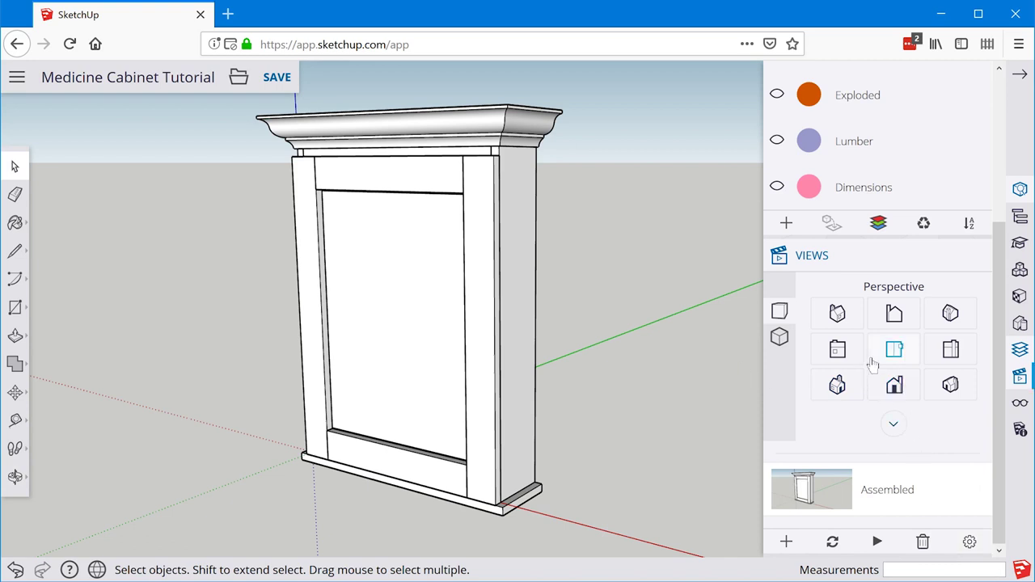
Hide the Assembled layer and show the Exploded layer with its cabinet copy in view
scroll(868, 363, "up", 3)
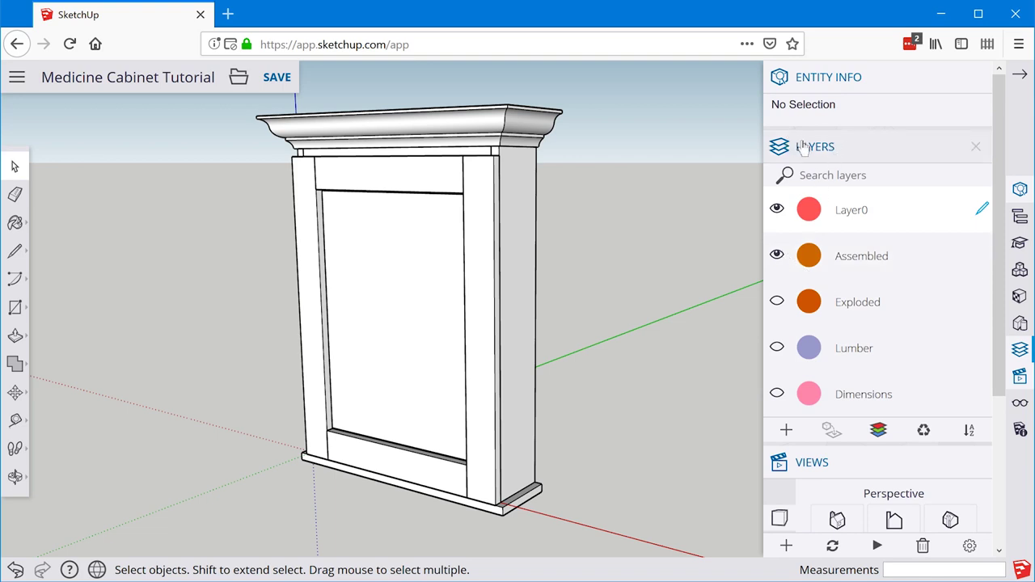
left_click(776, 255)
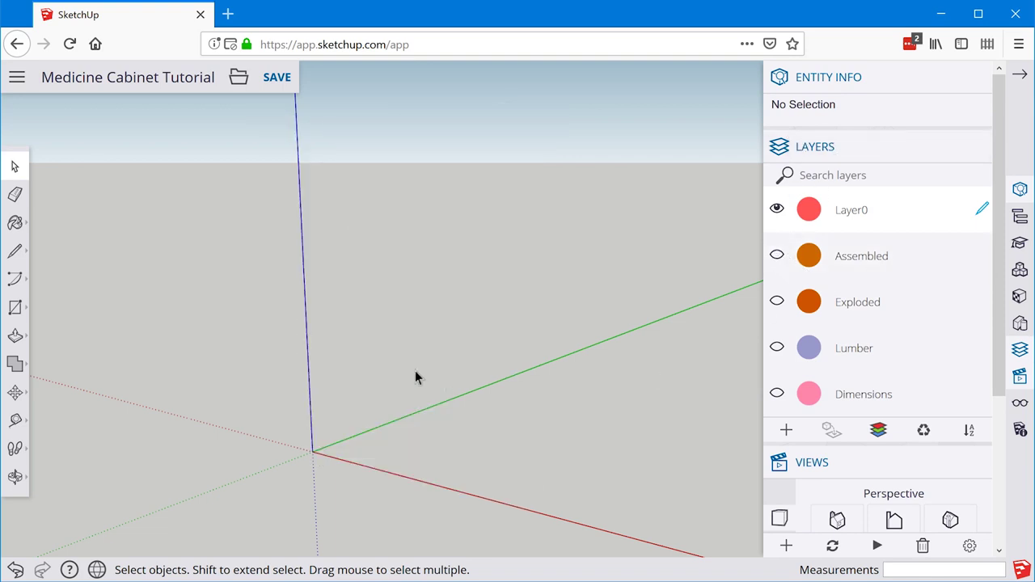
left_click(777, 302)
scroll(344, 436, "down", 5)
scroll(477, 397, "up", 4)
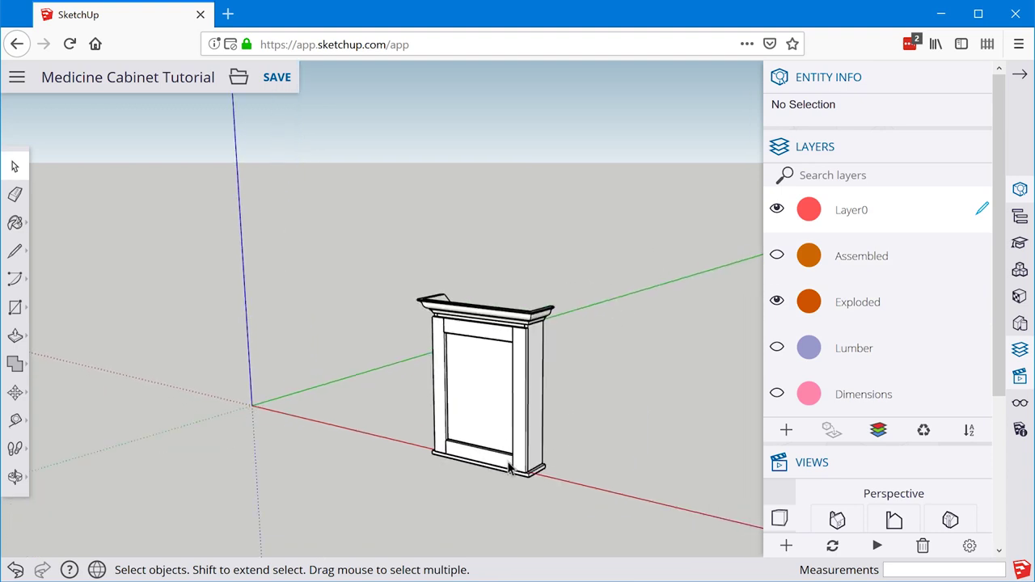
Open the cabinet group on the Exploded layer for editing and move its door 2' forward along the green axis
left_click(481, 384)
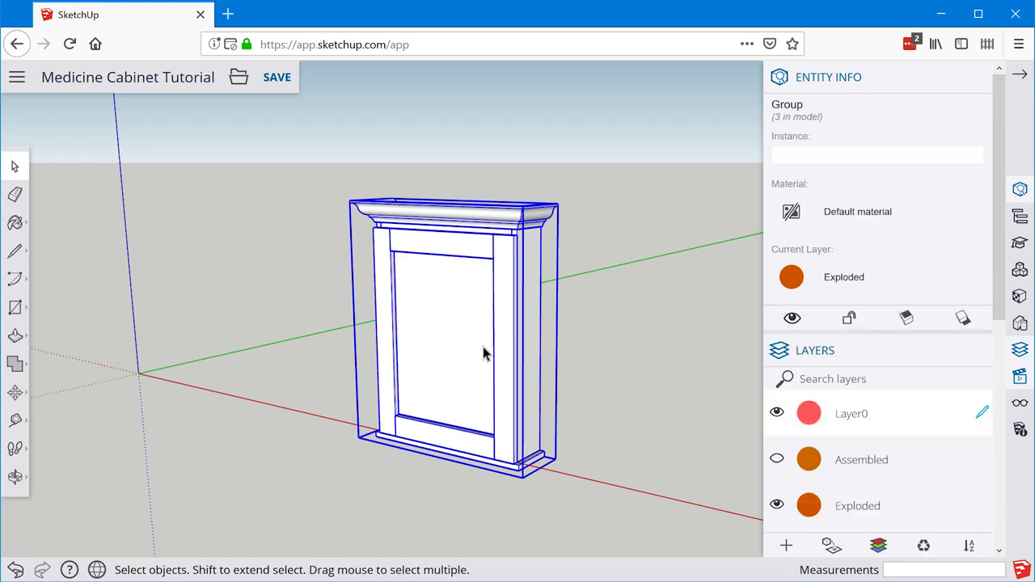
double_click(483, 353)
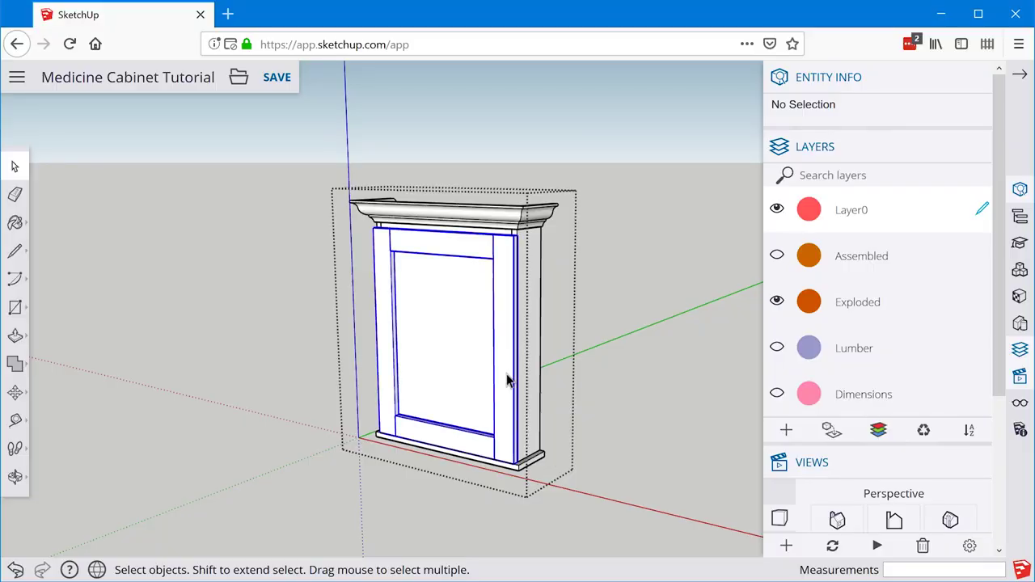
left_click(508, 380)
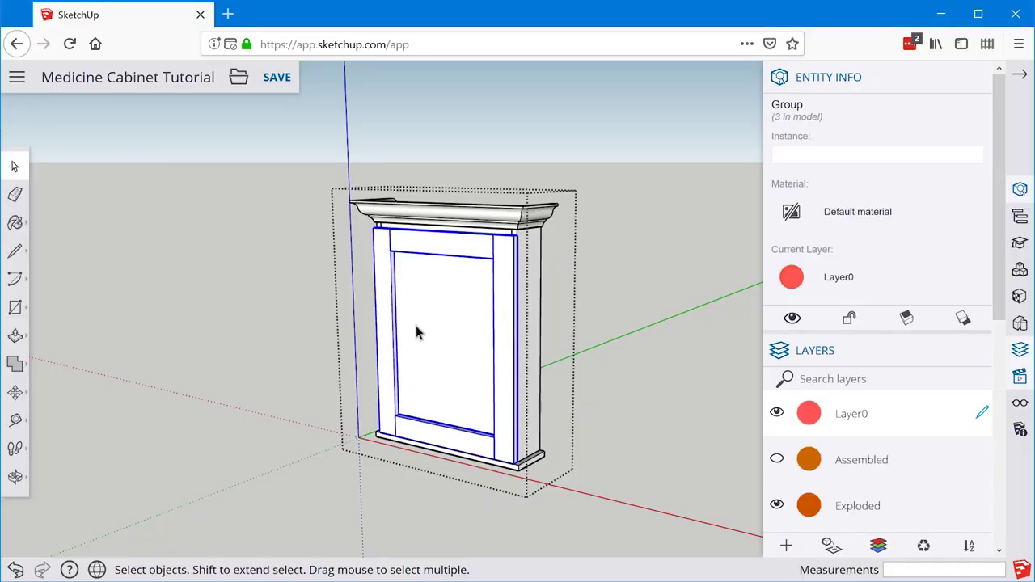
key("m")
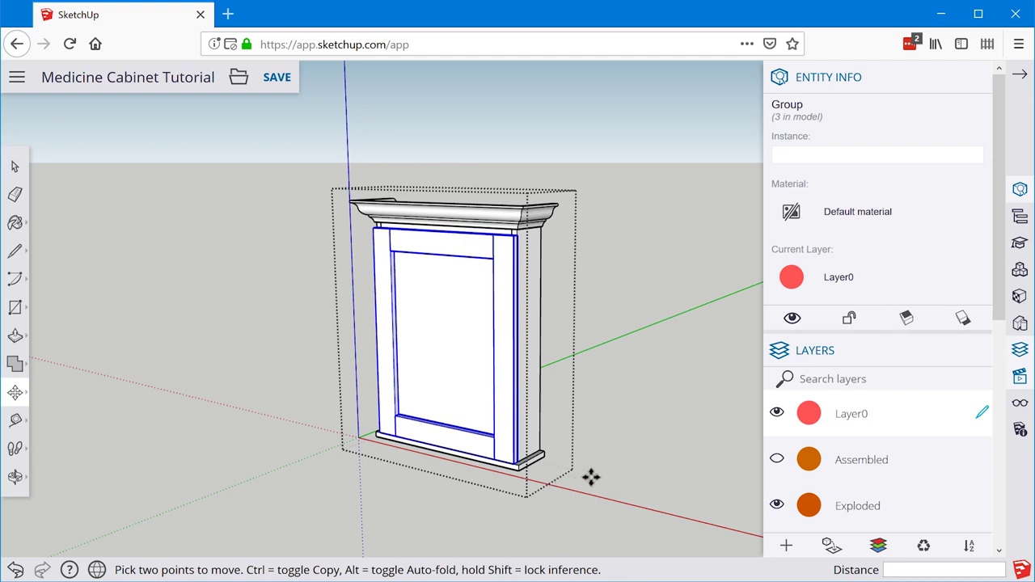
left_click(628, 455)
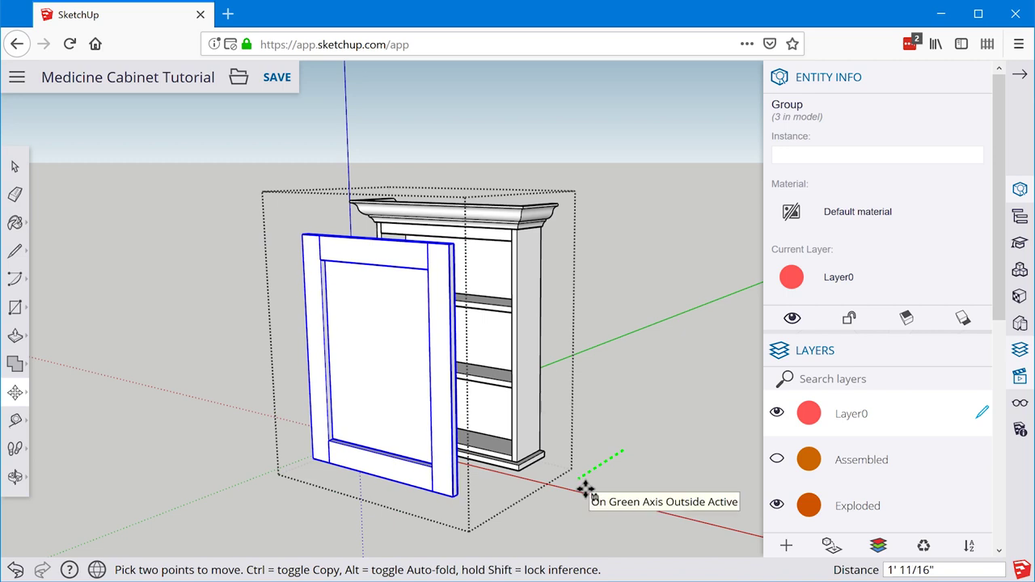
type("'")
key("Return")
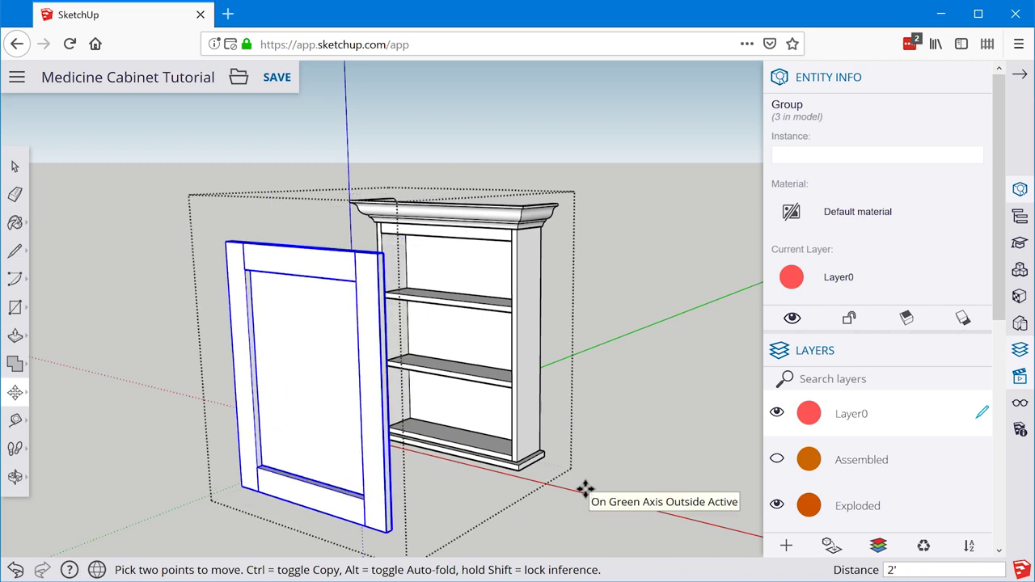
Move the cabinet's right side panel 1' outward along the red axis
key("space")
left_click(532, 364)
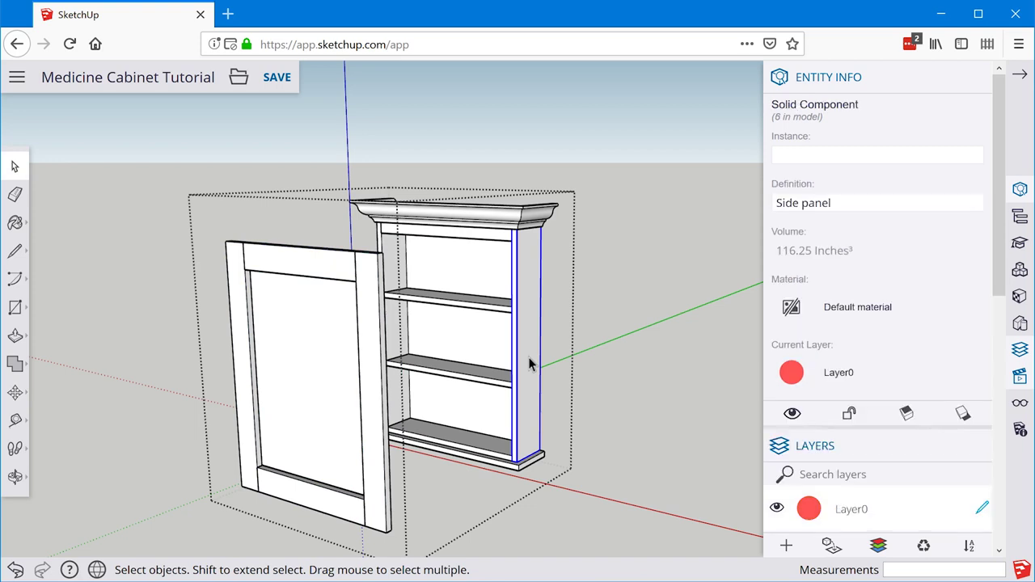
key("m")
left_click(470, 486)
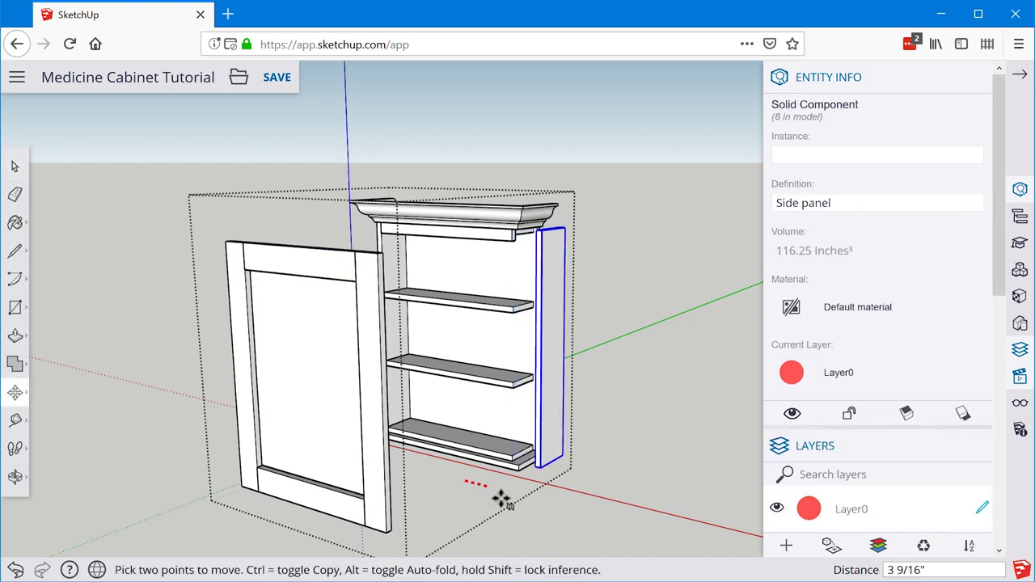
left_click(541, 510)
type("1'")
key("Return")
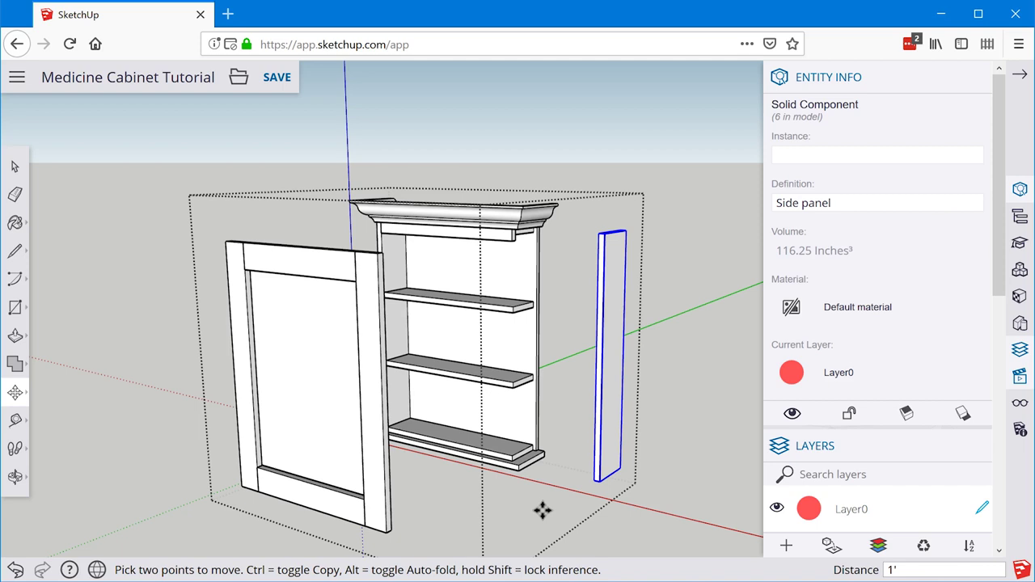
Raise the crown molding well above the cabinet and lift the horizontal rail beneath it to float between them
key("space")
left_click(520, 229)
key("m")
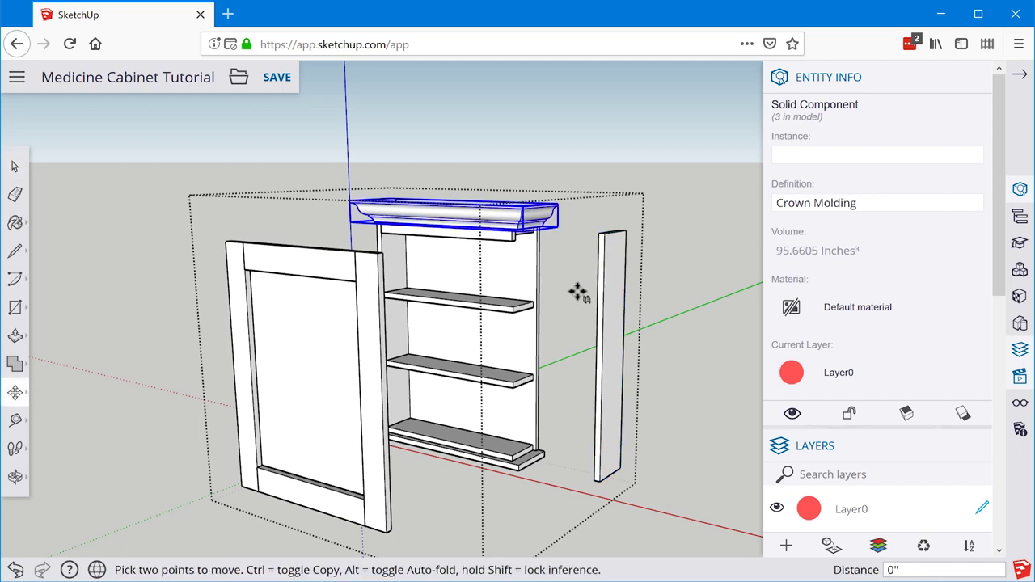
left_click(578, 293)
left_click(570, 259)
key("space")
left_click(453, 229)
key("m")
left_click(585, 272)
Move the back panel backward along the green axis, clear of the shelves, and close the cabinet group
left_click(486, 340)
key("m")
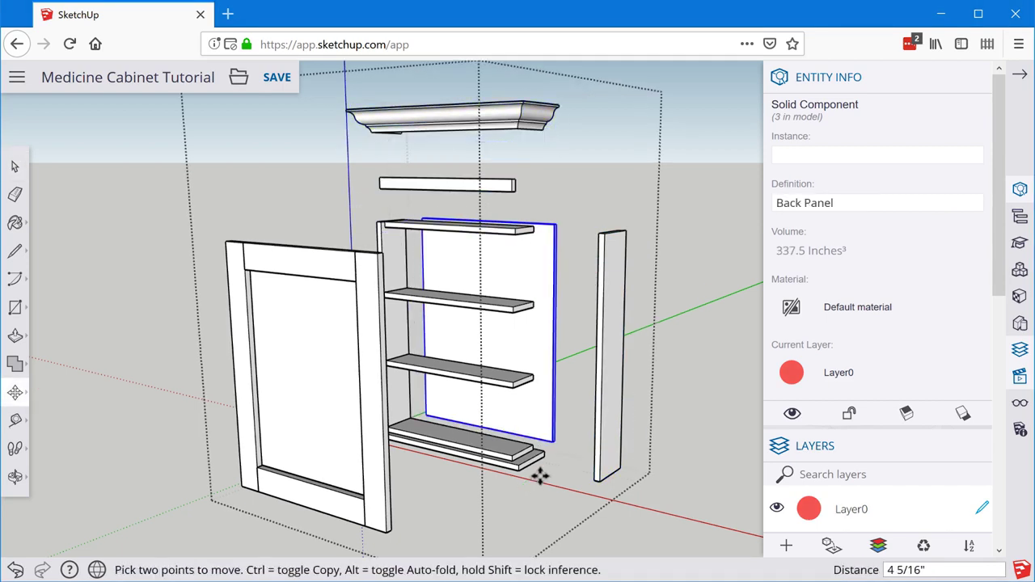
left_click(543, 475)
key("space")
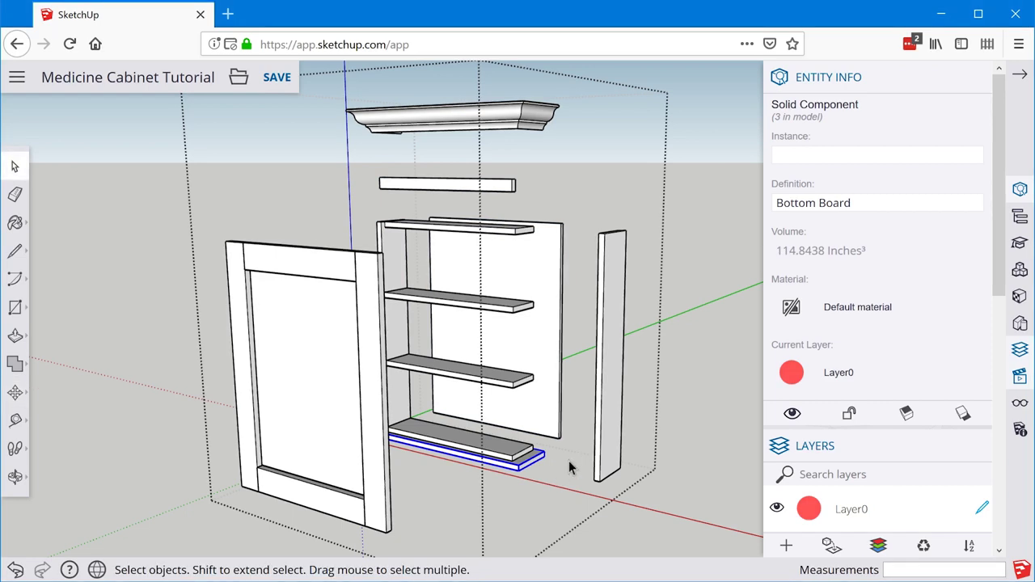
left_click(704, 298)
Add a scene showing the exploded cabinet from a raised front angle and name it Exploded
scroll(471, 348, "down", 2)
scroll(477, 348, "up", 3)
mouse_move(482, 351)
middle_mouse_down()
mouse_move(572, 383)
mouse_move(584, 343)
mouse_move(409, 370)
mouse_move(464, 364)
mouse_move(454, 400)
mouse_move(477, 364)
mouse_move(476, 339)
mouse_move(485, 356)
middle_mouse_up()
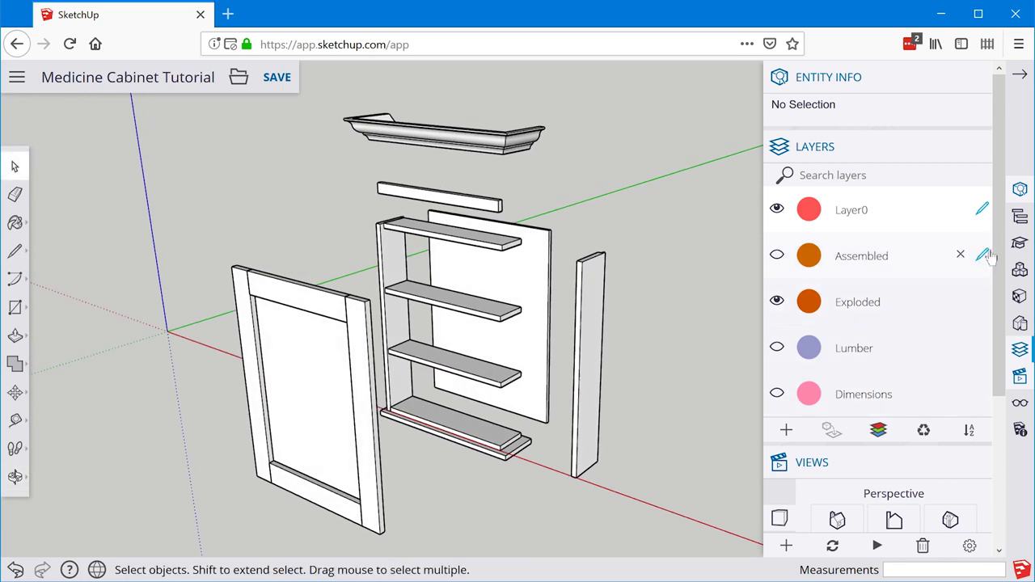
scroll(1007, 306, "down", 2)
scroll(1006, 305, "down", 2)
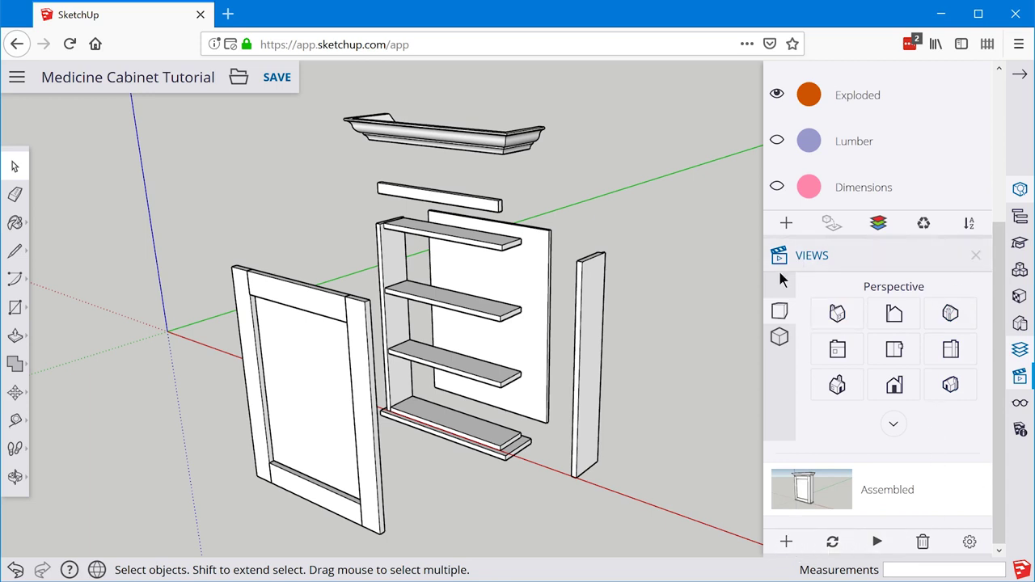
left_click(787, 542)
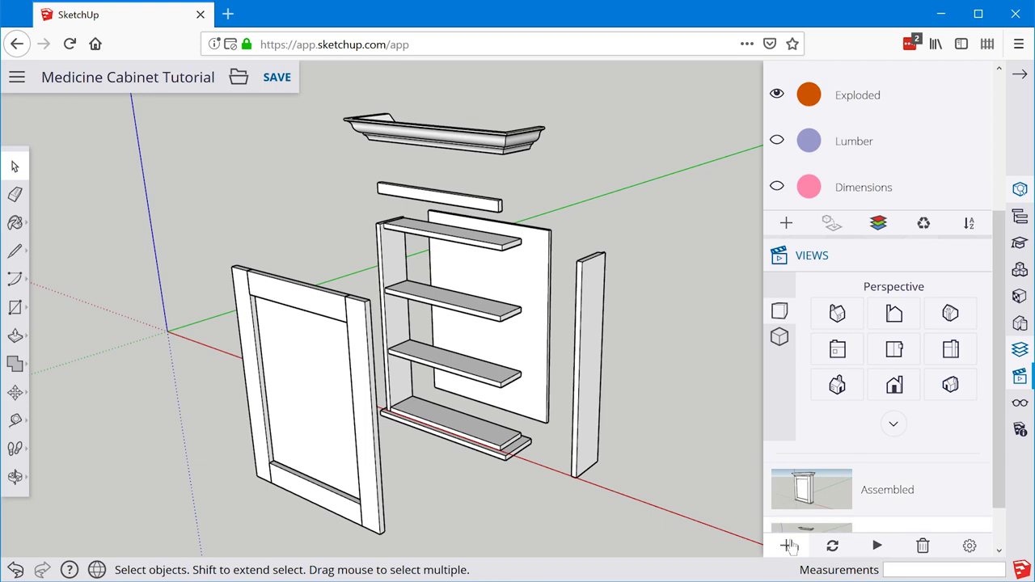
scroll(923, 489, "down", 1)
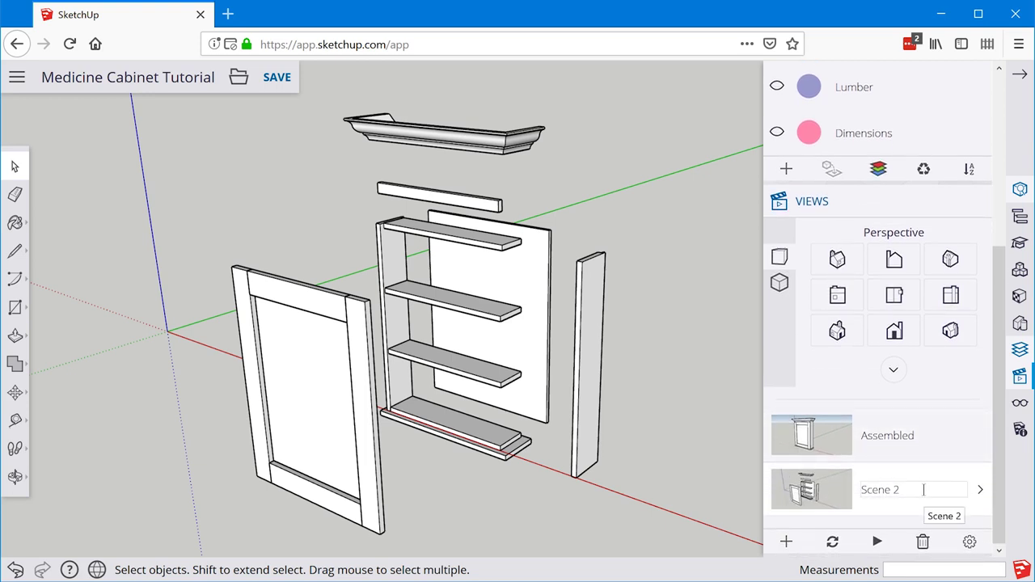
left_click(924, 489)
type("Ex")
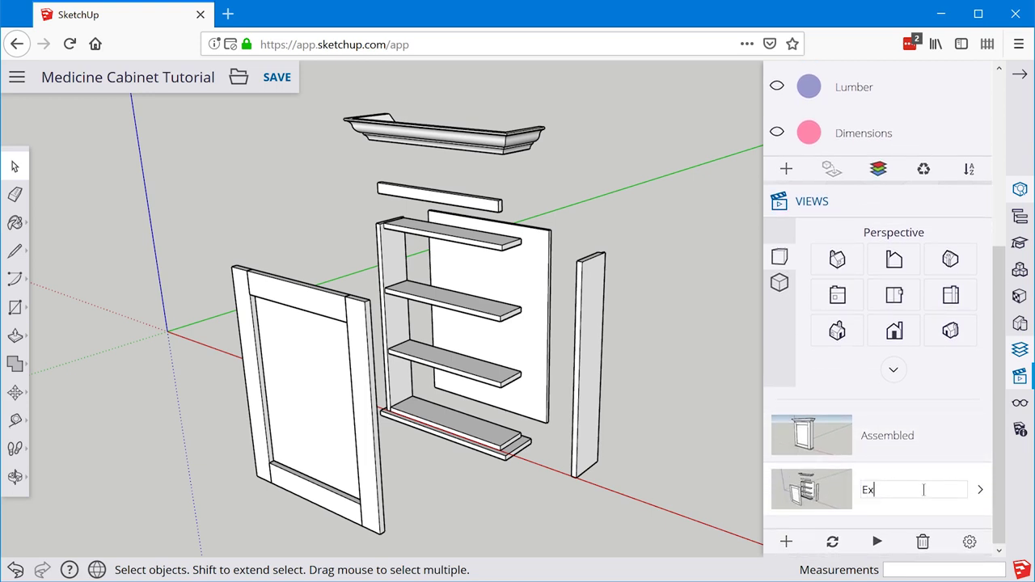
key("Return")
Switch between the Assembled and Exploded scenes and check which layers are visible in each
left_click(819, 445)
left_click(811, 489)
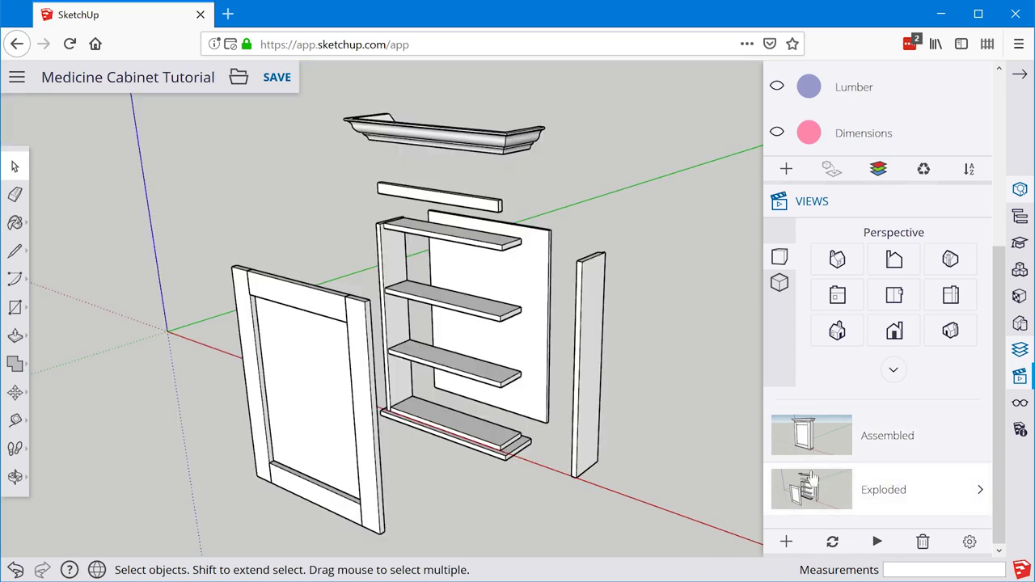
left_click(812, 456)
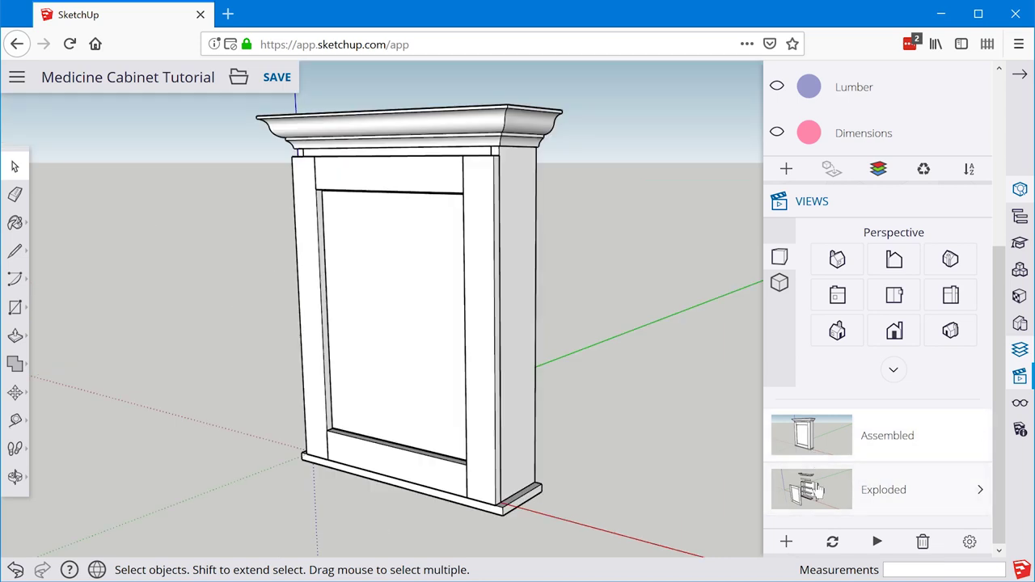
left_click(816, 489)
left_click_drag(997, 359, 976, 227)
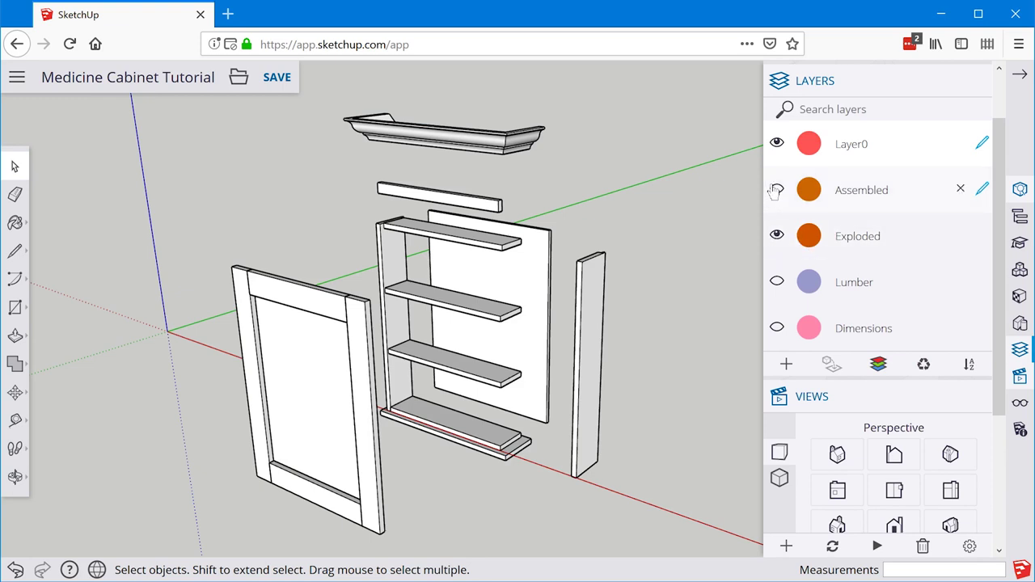
scroll(852, 469, "down", 3)
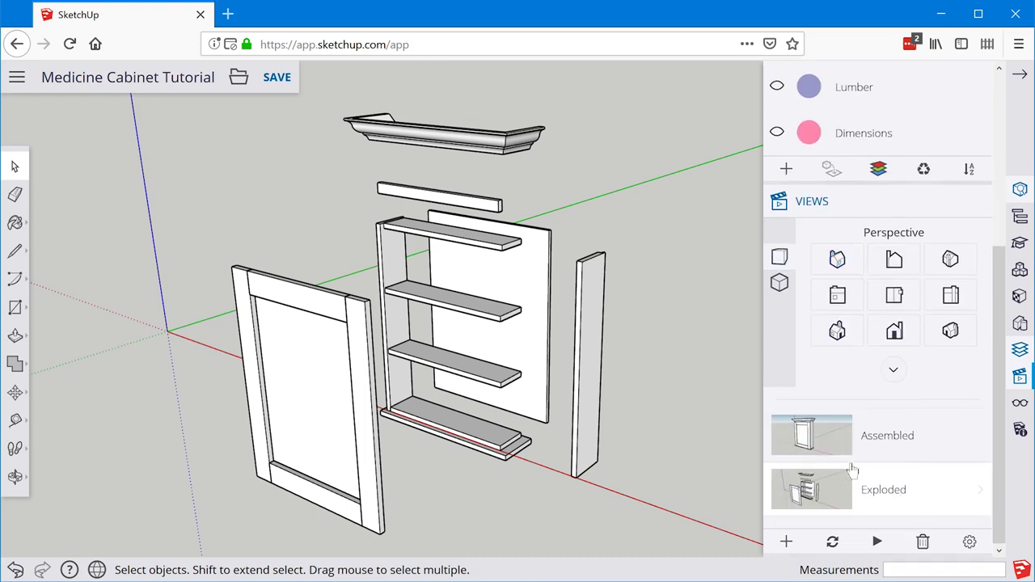
left_click(813, 433)
scroll(849, 437, "up", 4)
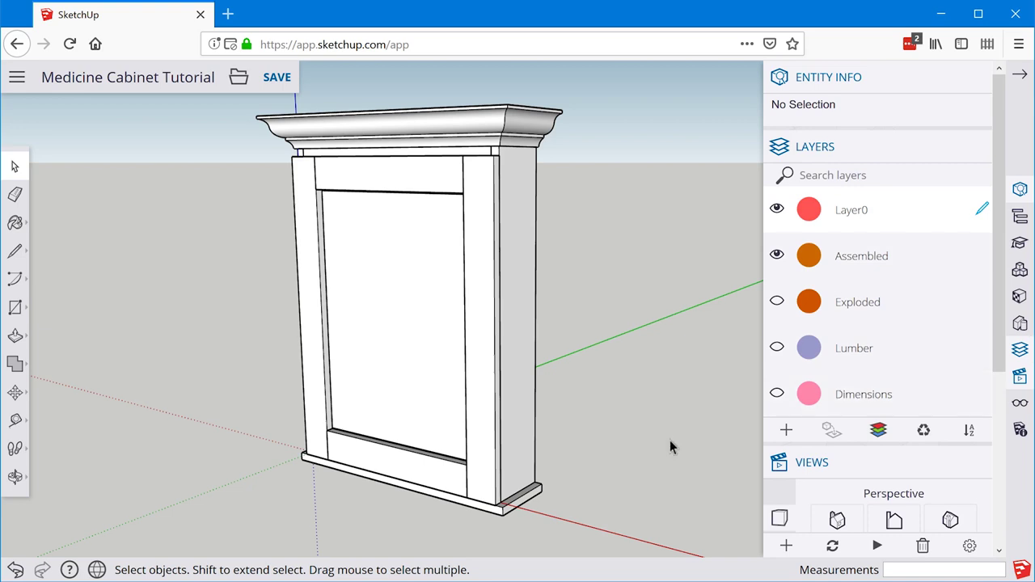
Hide the Assembled layer and show the Lumber layer
scroll(365, 361, "down", 5)
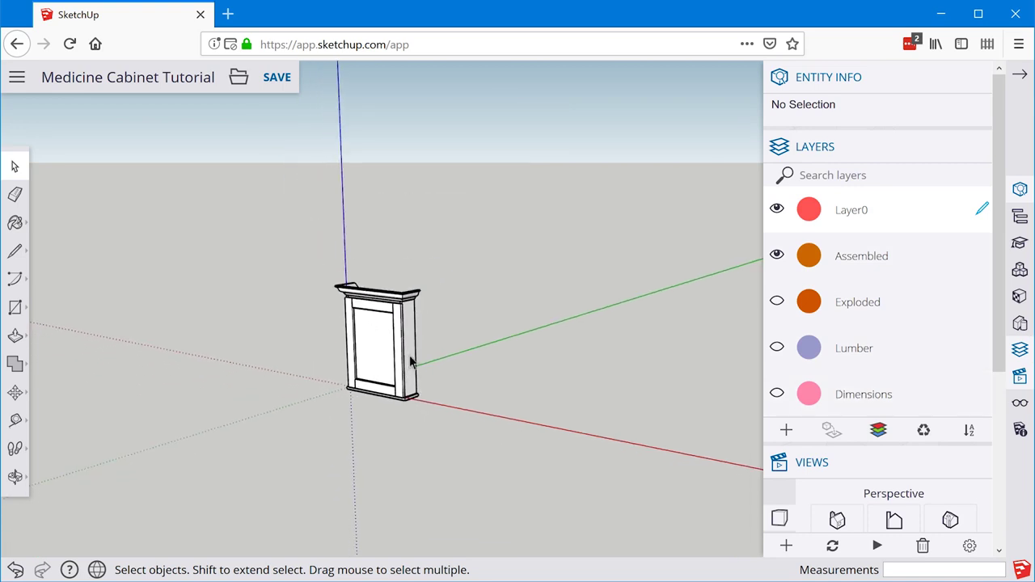
left_click(776, 255)
left_click(777, 348)
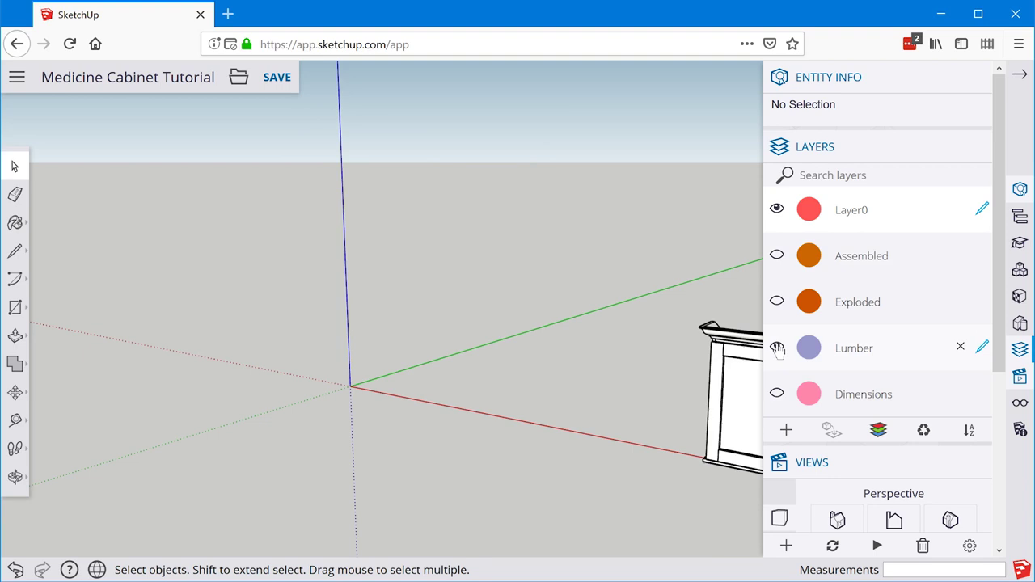
scroll(266, 339, "down", 2)
scroll(638, 416, "up", 6)
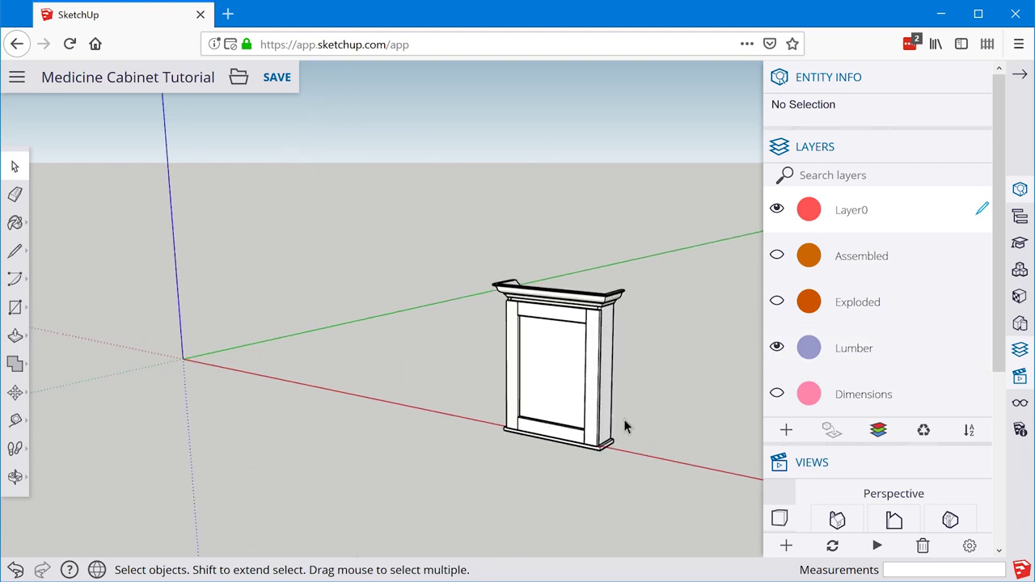
Open the Lumber cabinet group and its Side panel component, and select all of the panel's geometry
left_click(425, 331)
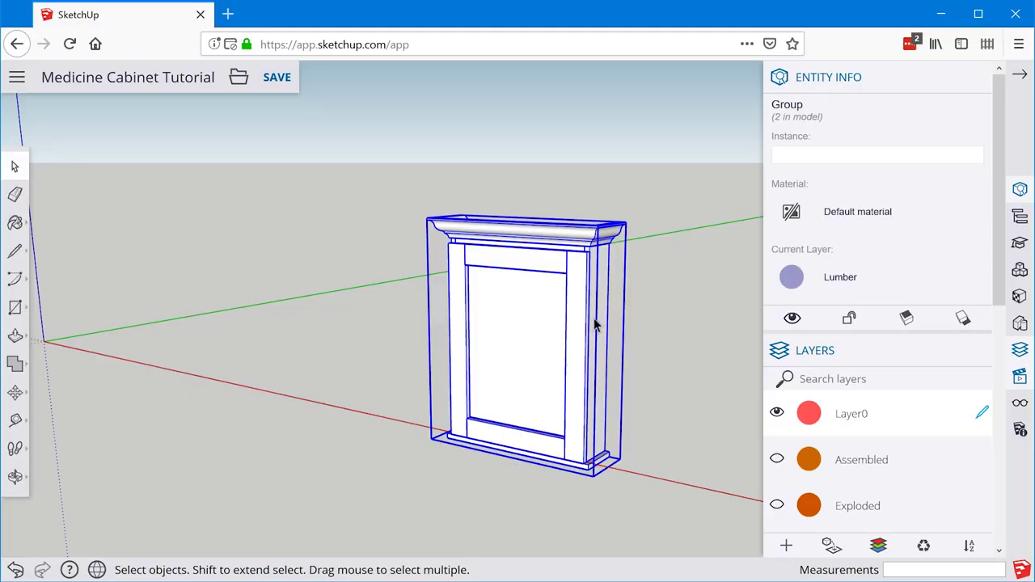
scroll(595, 323, "up", 3)
double_click(595, 323)
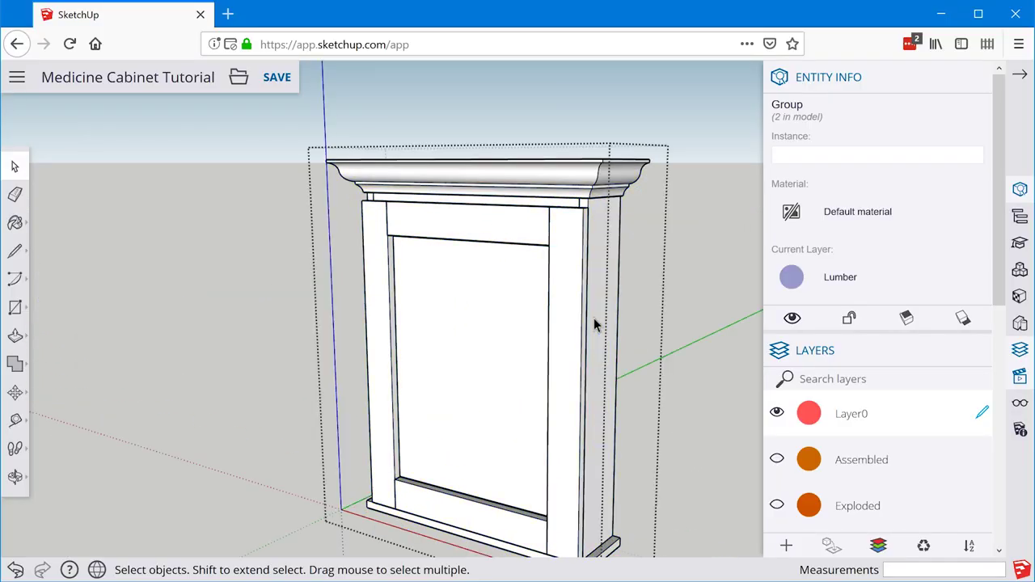
left_click(596, 279)
double_click(597, 278)
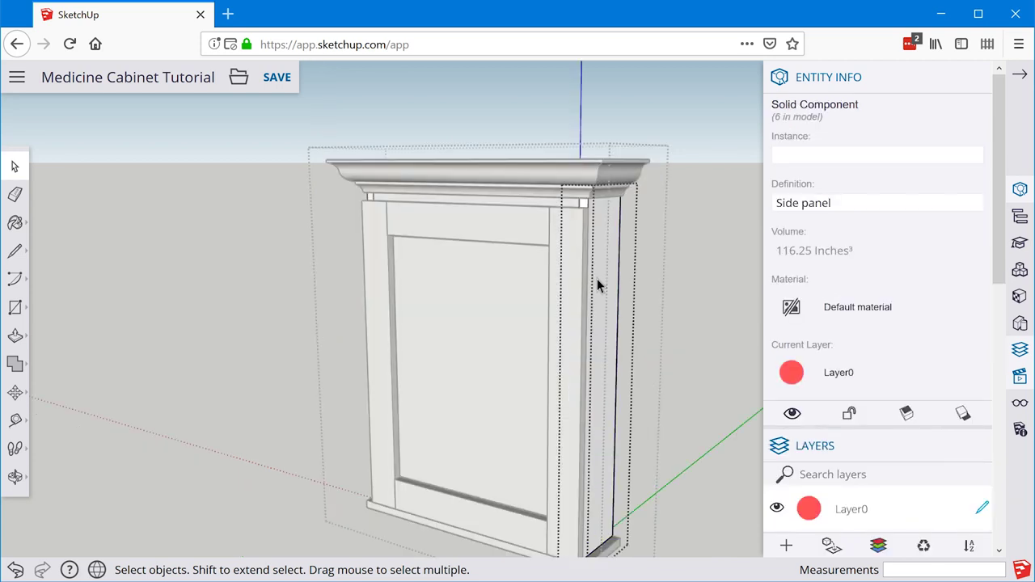
triple_click(597, 279)
middle_click_drag(597, 281, 97, 298)
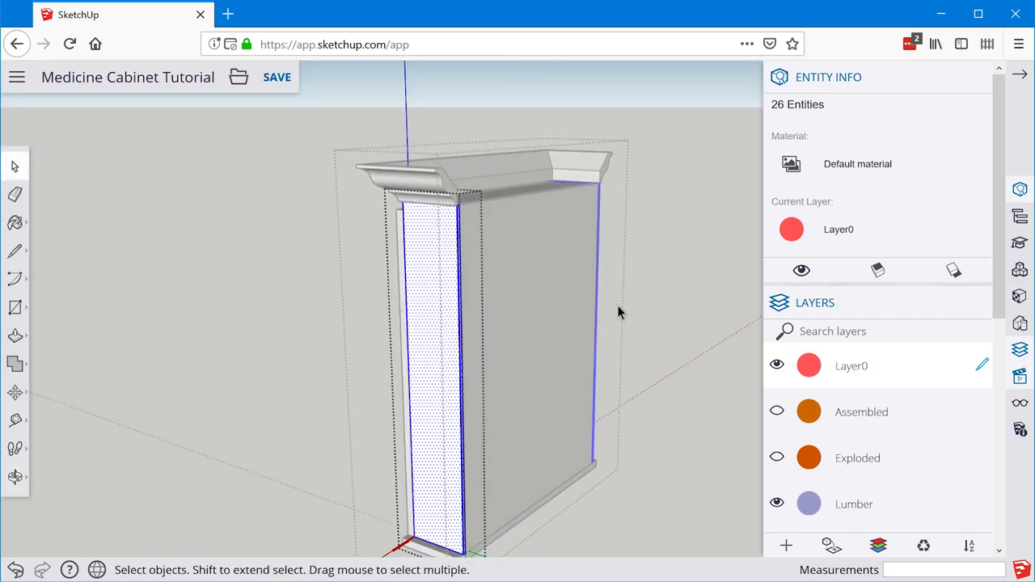
Paint the side panel's selected geometry with light orange Color B03 from the Colors collection and close the component
key("b")
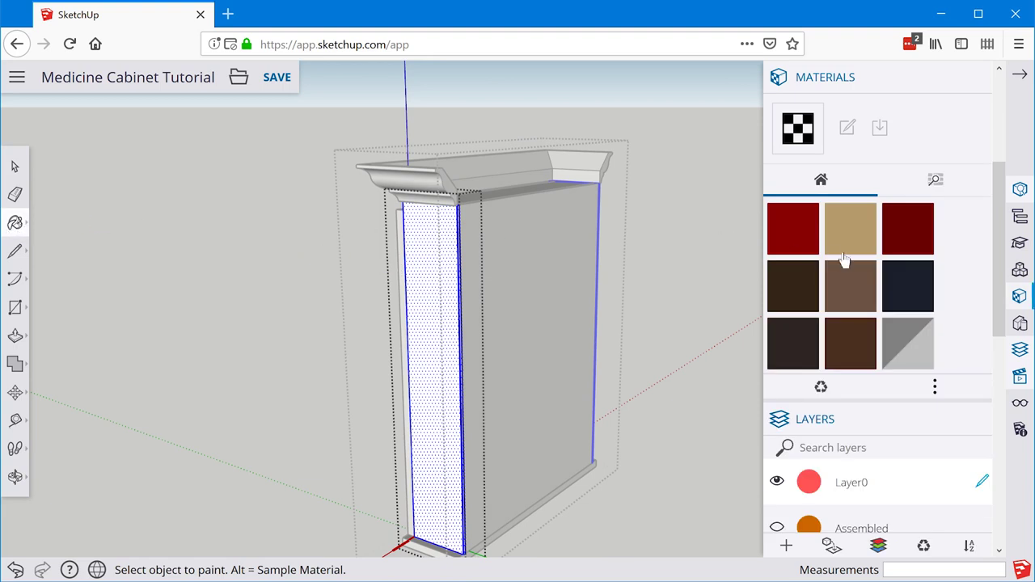
scroll(843, 259, "up", 1)
left_click(936, 270)
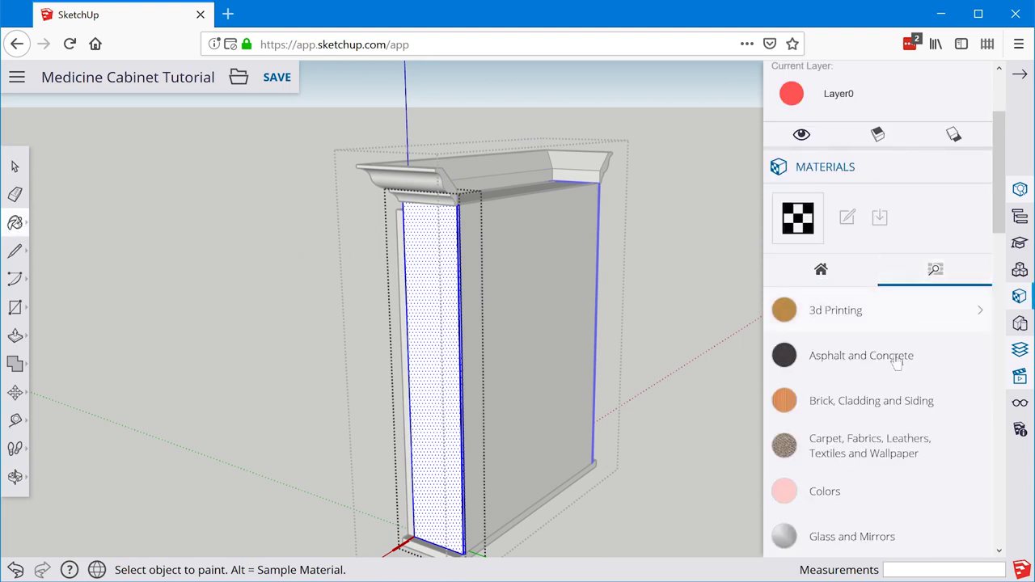
scroll(896, 362, "down", 2)
left_click(829, 408)
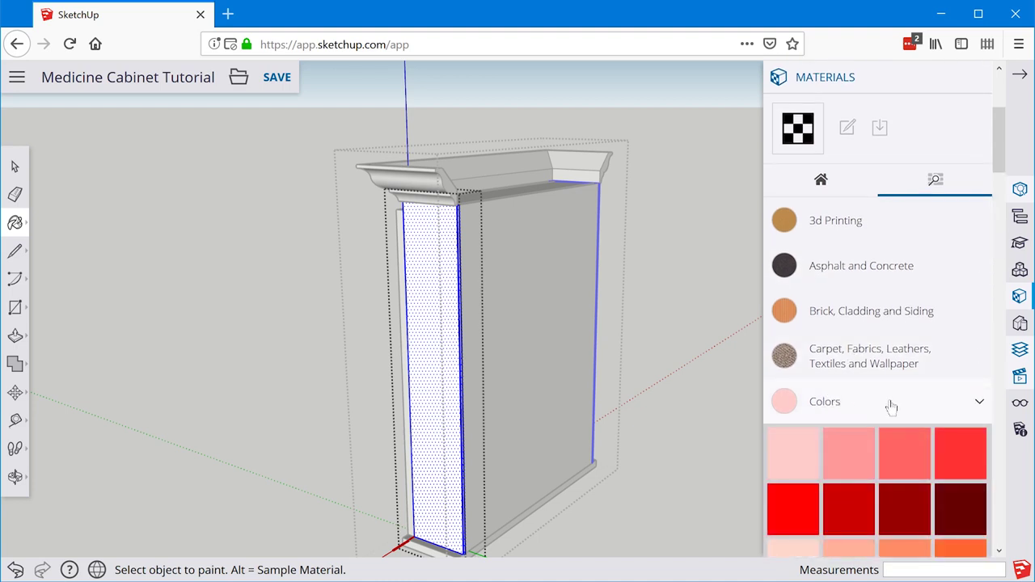
scroll(884, 404, "down", 5)
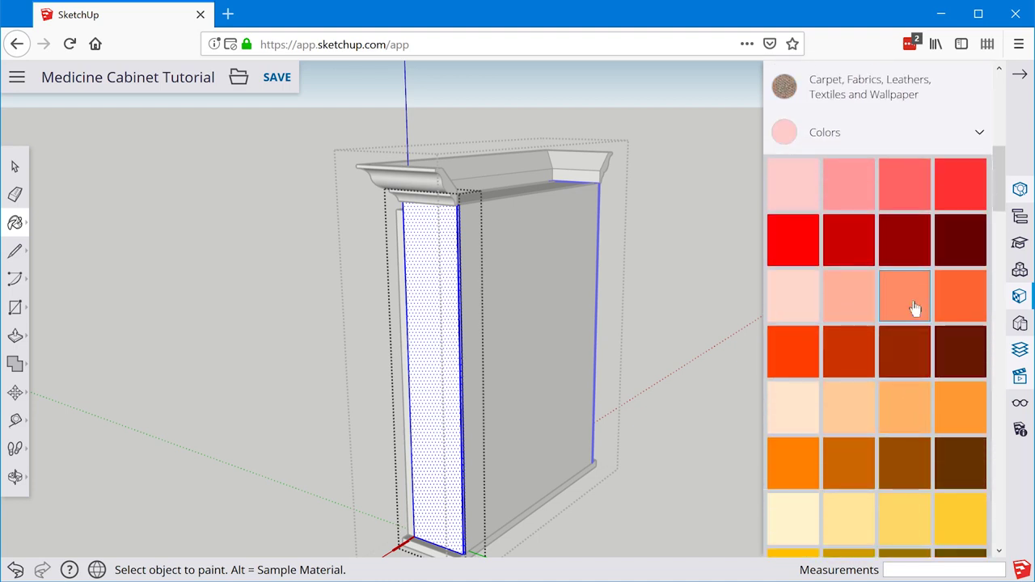
left_click(914, 308)
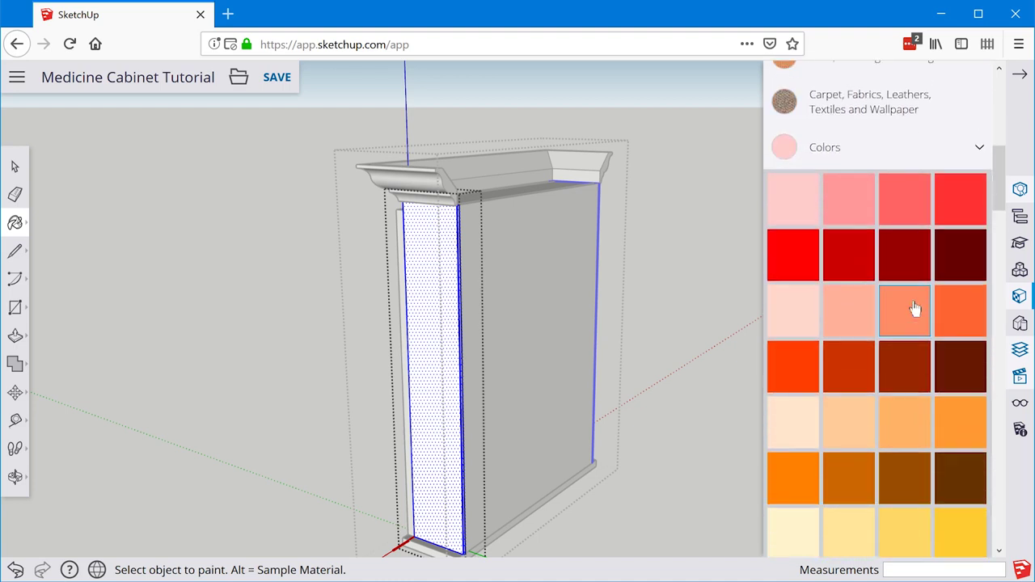
left_click(432, 299)
mouse_move(528, 271)
middle_mouse_down()
mouse_move(240, 291)
mouse_move(513, 324)
mouse_move(452, 253)
middle_mouse_up()
key("space")
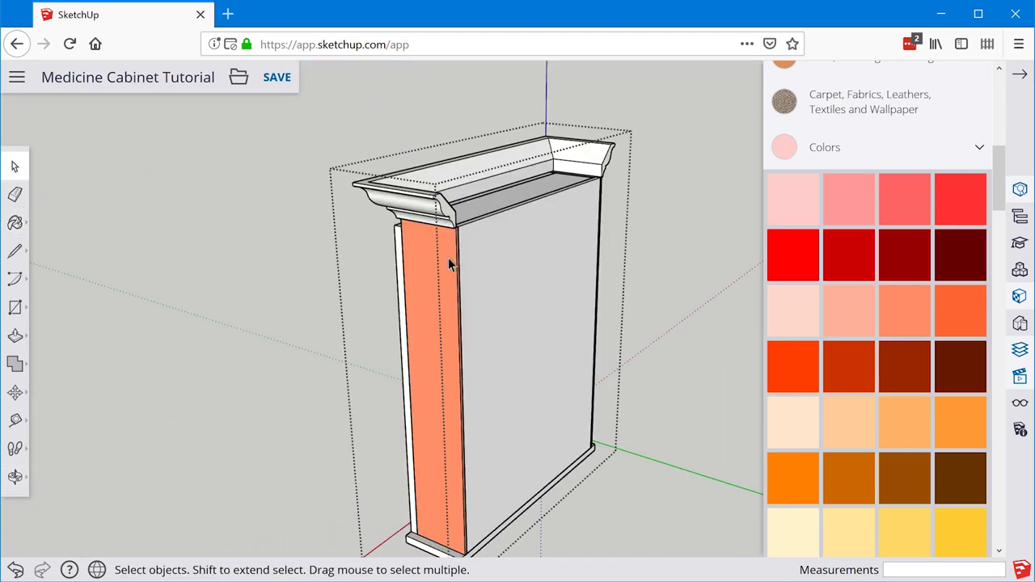
Inspect the painted side panel component and check both cabinet sides from the side and front
left_click(451, 257)
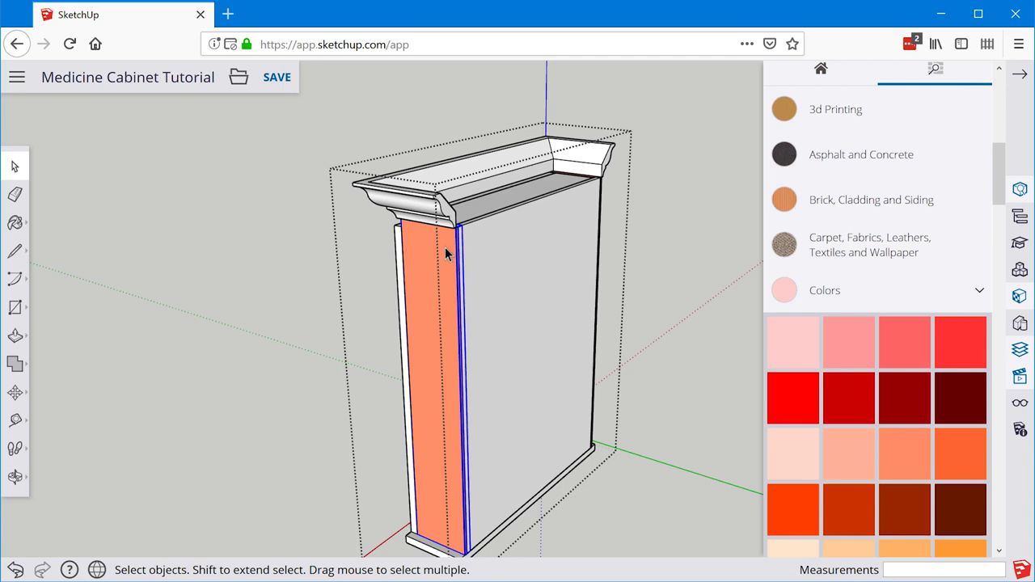
double_click(444, 249)
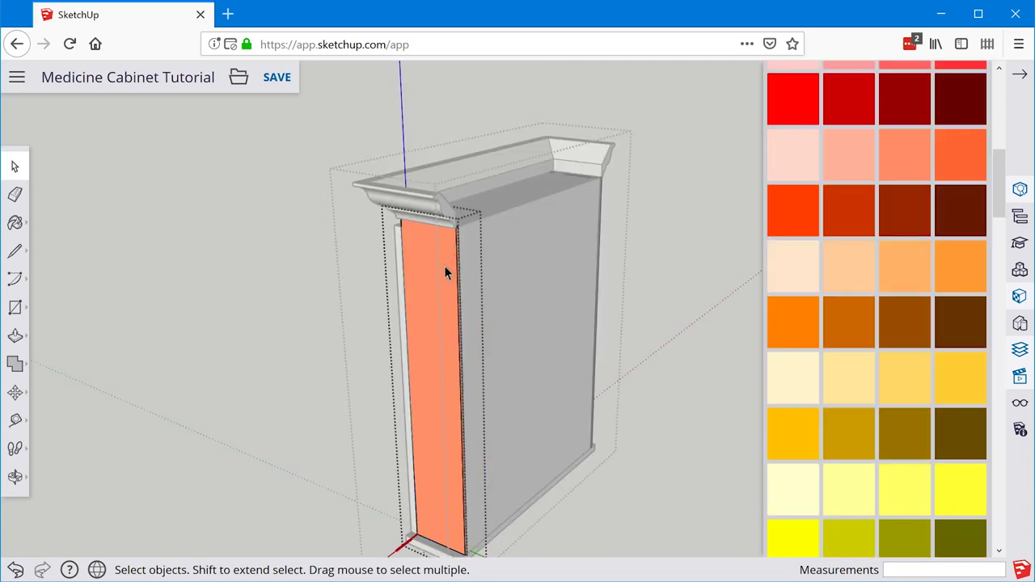
key("Escape")
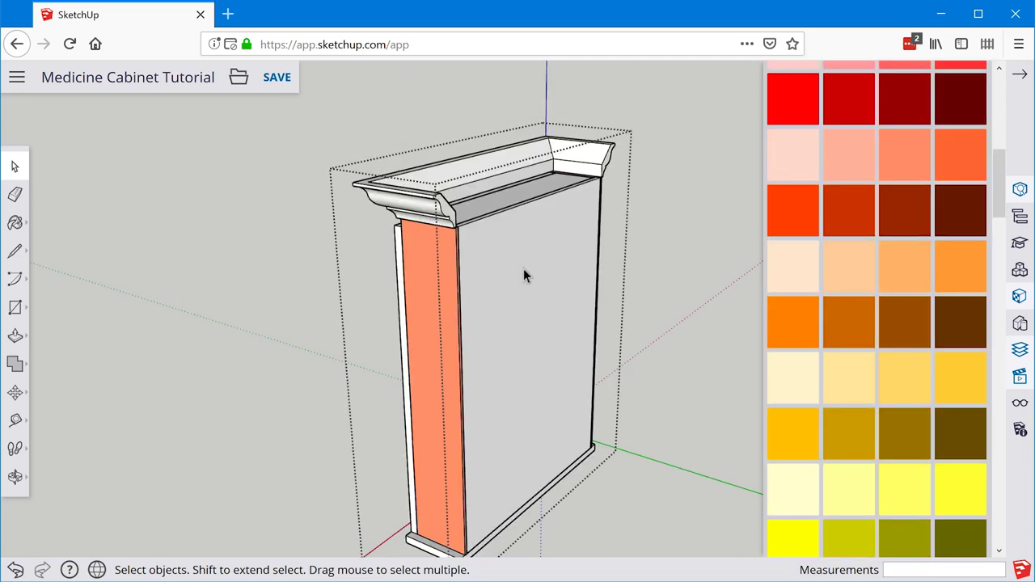
middle_click_drag(410, 330, 596, 293)
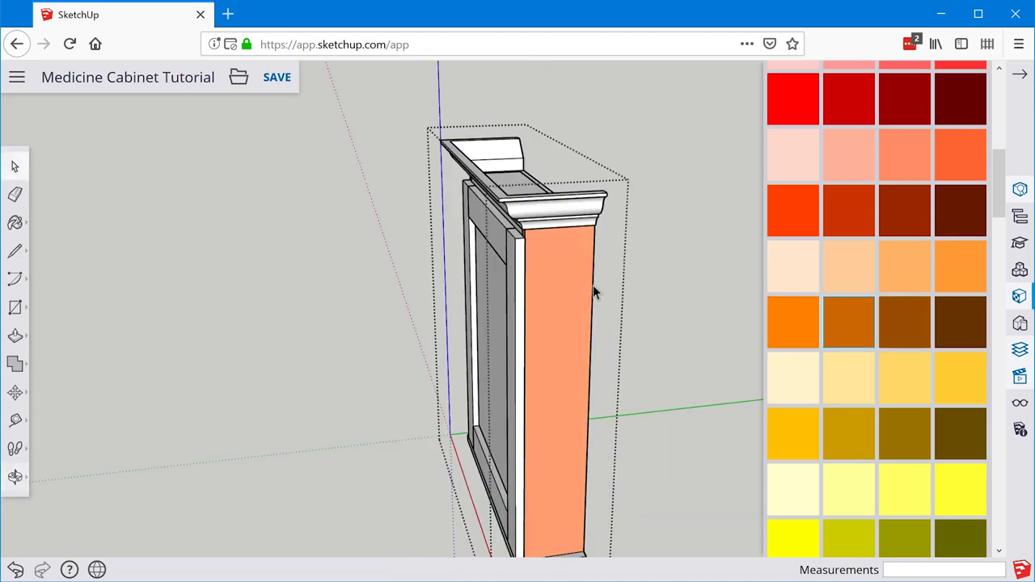
middle_click_drag(460, 282, 812, 308)
middle_click_drag(483, 270, 242, 317)
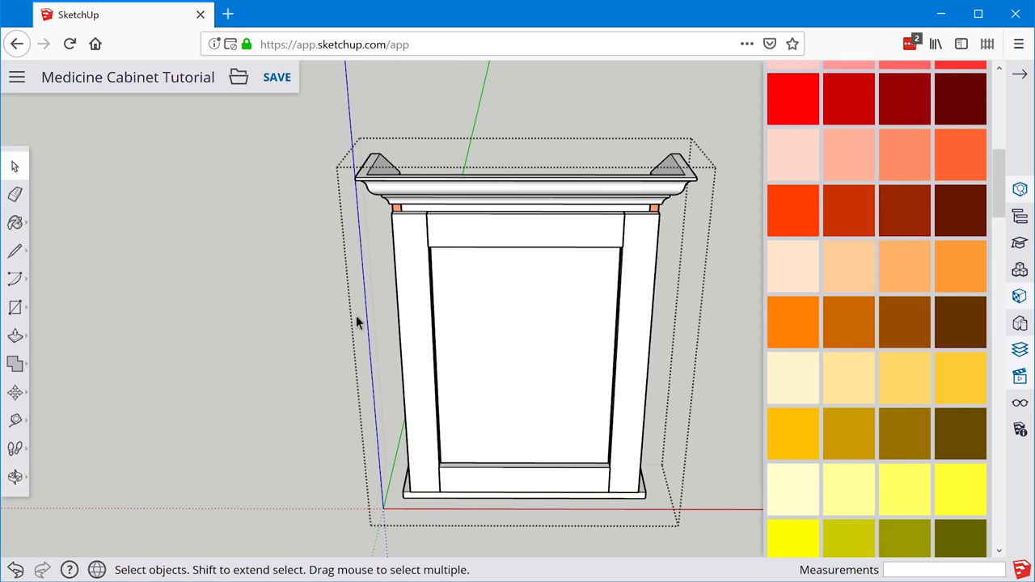
Open the door group and check the component definition of its left and right stiles
left_click(428, 295)
double_click(428, 295)
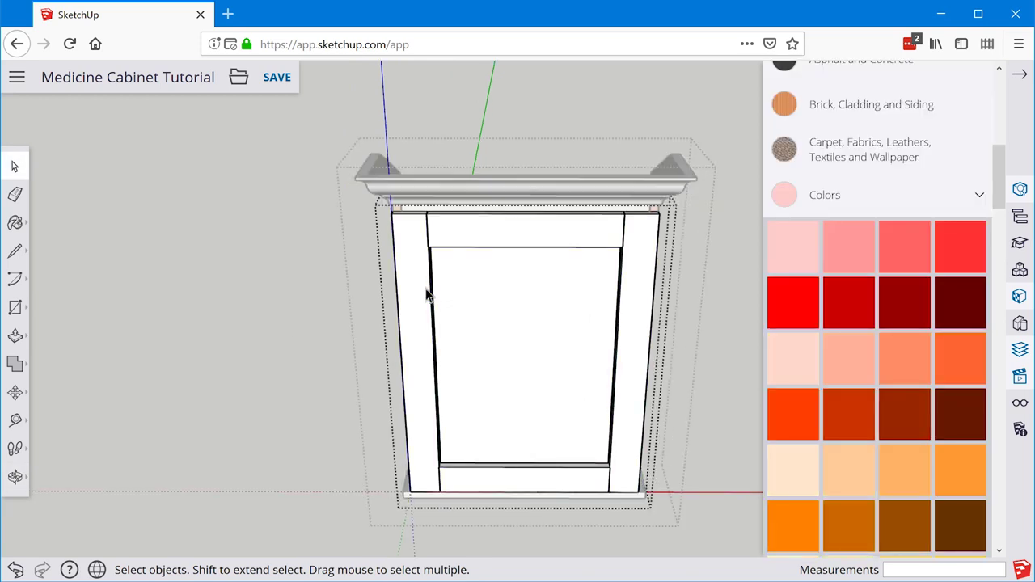
left_click(642, 256)
left_click(1017, 190)
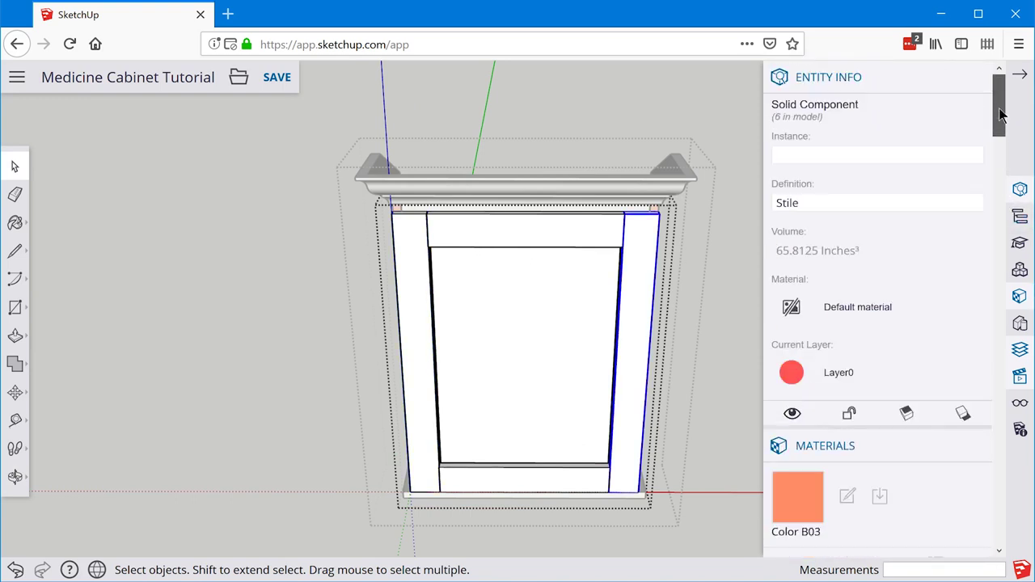
left_click(415, 248)
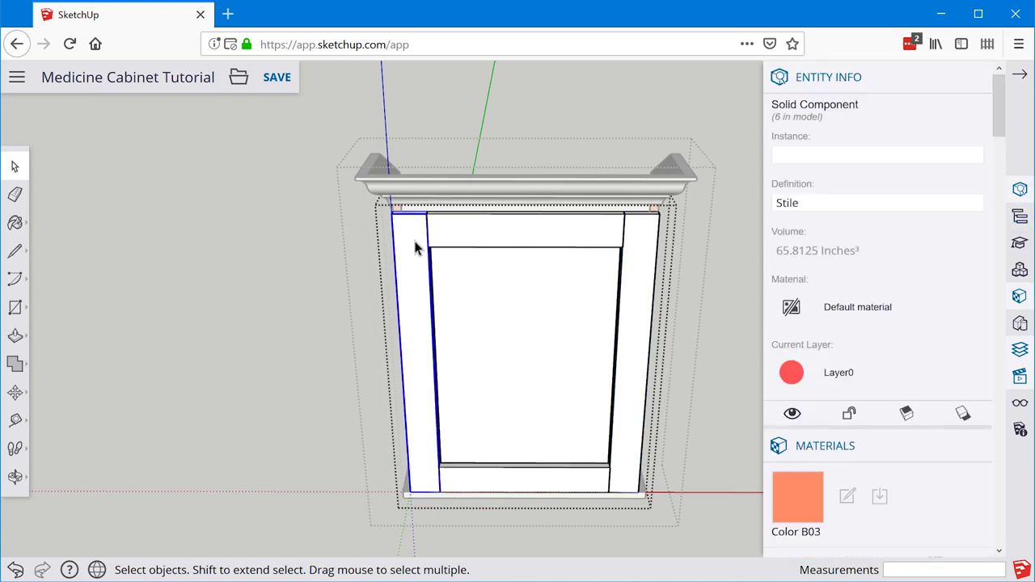
left_click(643, 242)
Try painting the right door stile yellow from outside its component, and undo the paint
key("b")
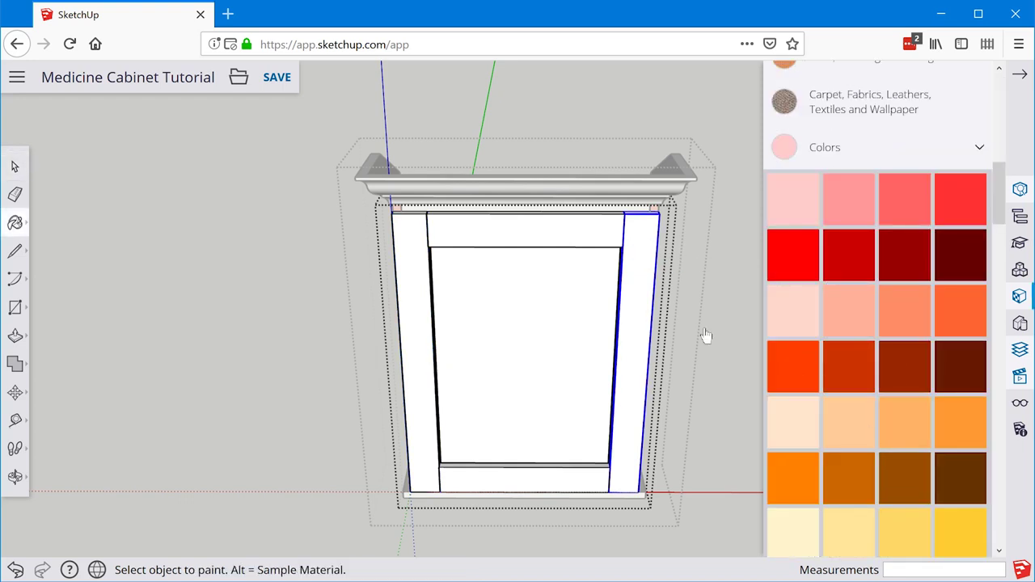
left_click(644, 238)
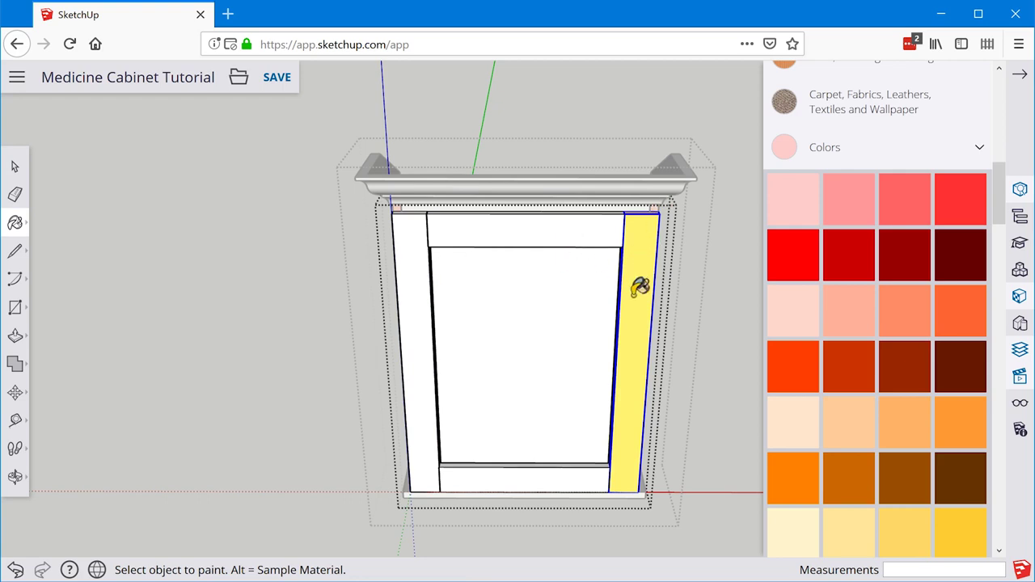
key("ctrl+z")
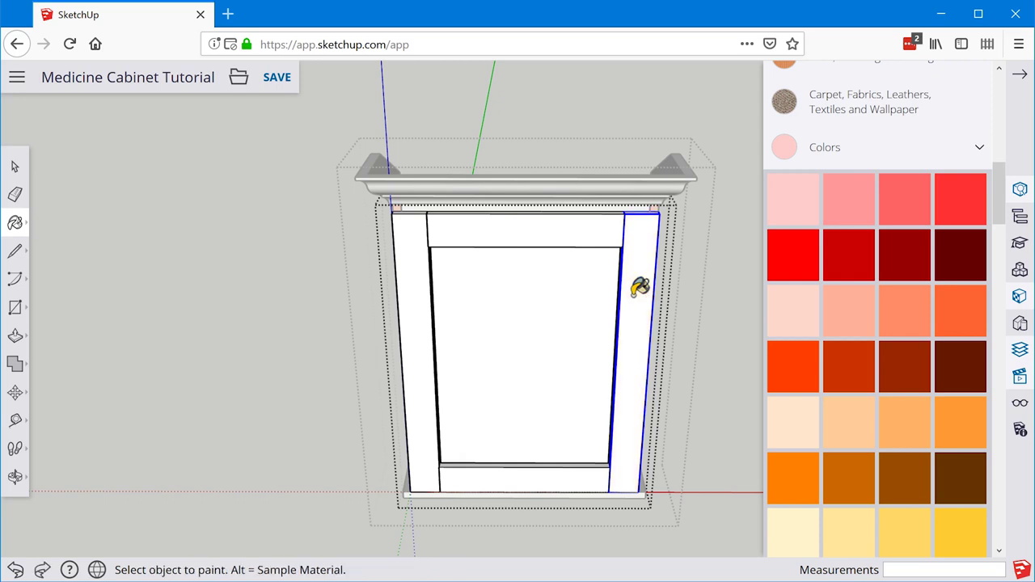
Open the right Stile component, paint all of its geometry with yellow Color D03, and close the component
key("space")
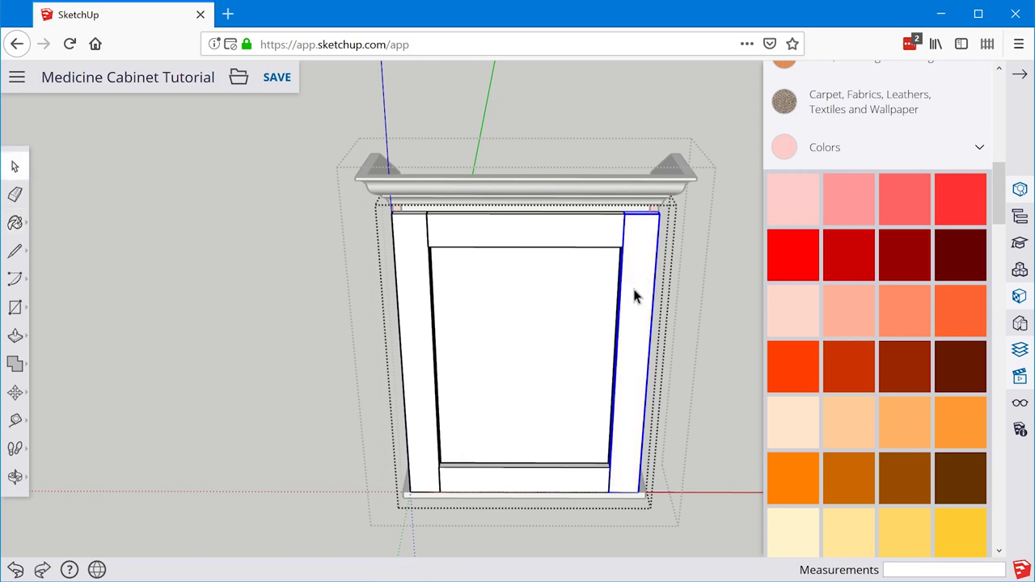
double_click(632, 286)
triple_click(638, 270)
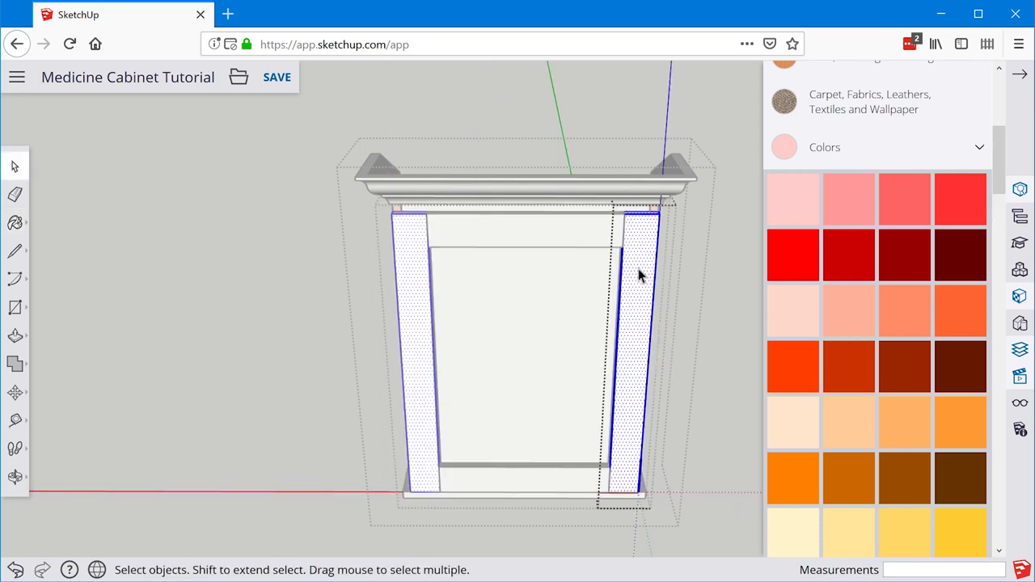
key("b")
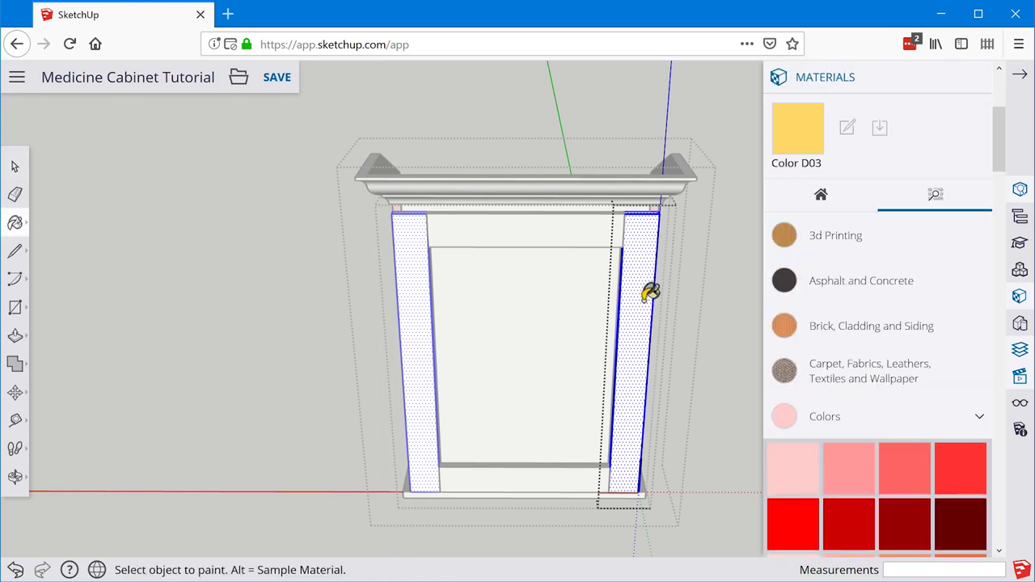
scroll(867, 346, "down", 6)
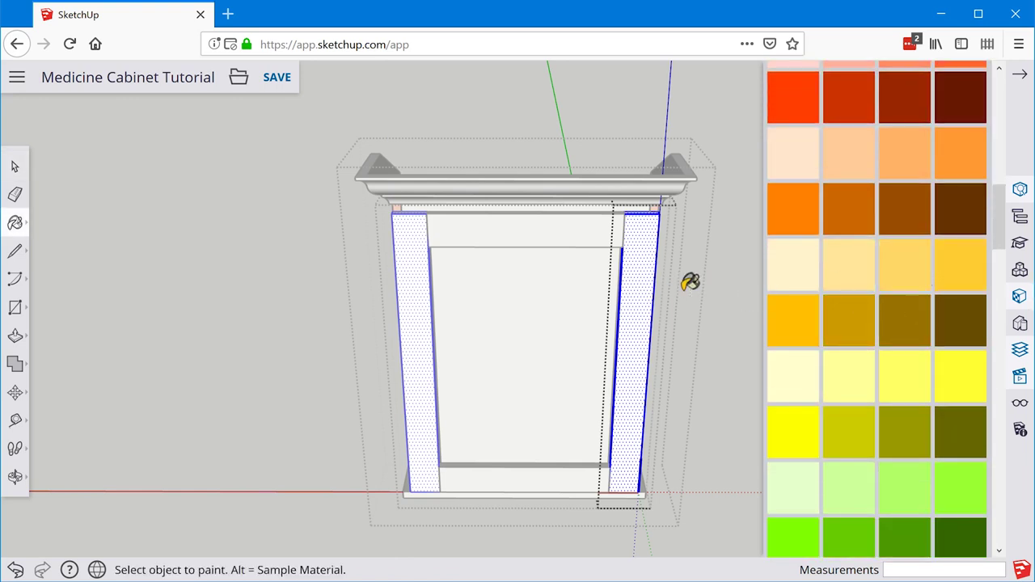
left_click(638, 277)
mouse_move(654, 289)
middle_mouse_down()
mouse_move(541, 300)
mouse_move(424, 238)
middle_mouse_up()
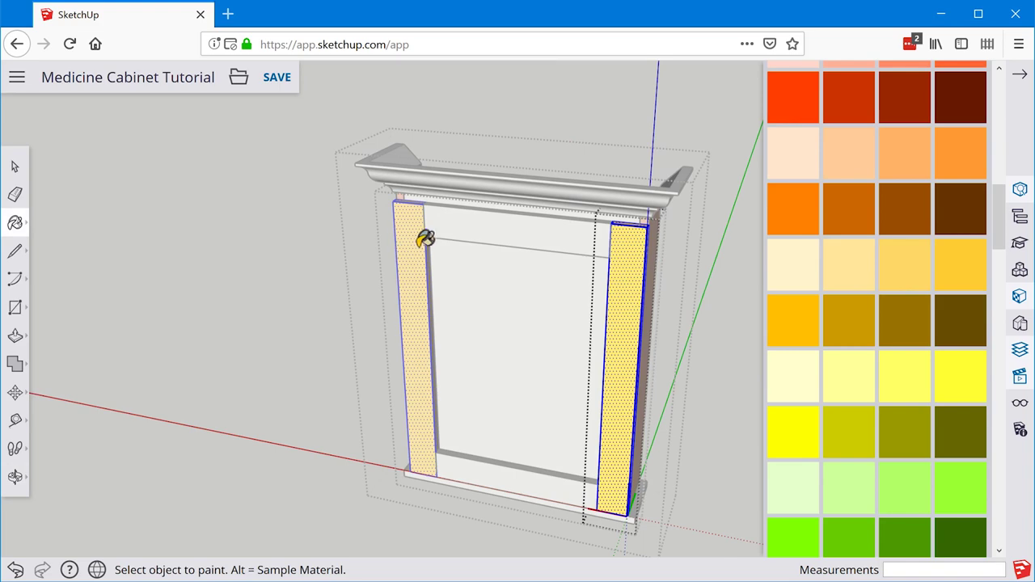
key("space")
key("Escape")
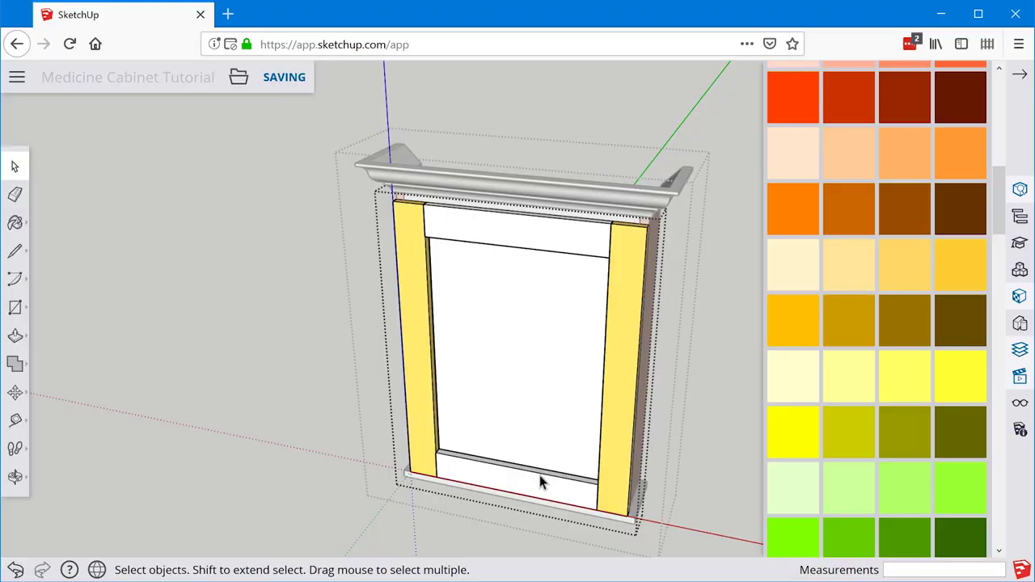
Open the door's bottom rail component, paint its geometry light green, and close the component and the door group
double_click(541, 482)
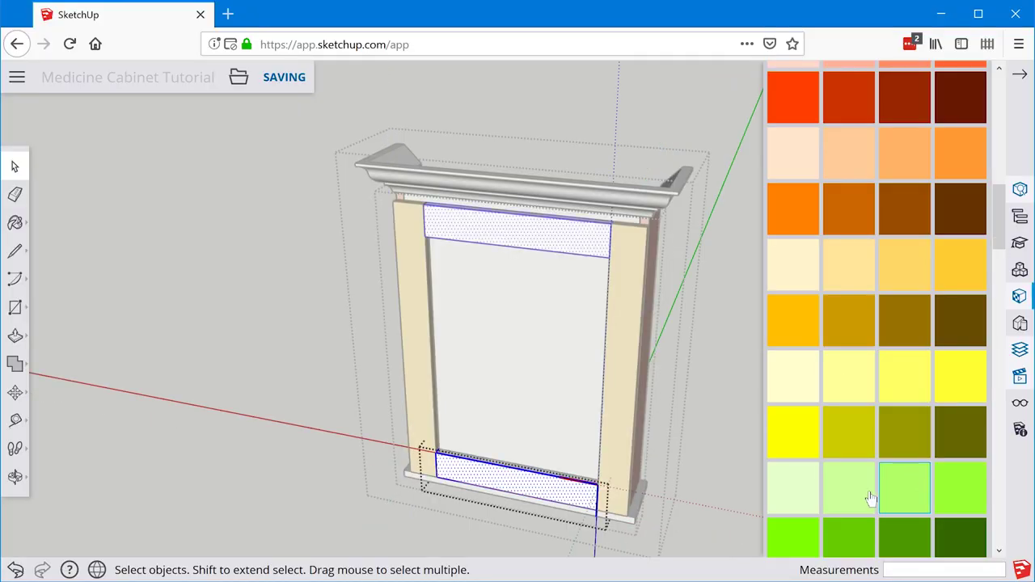
left_click(871, 499)
left_click(557, 485)
scroll(561, 462, "down", 3)
key("space")
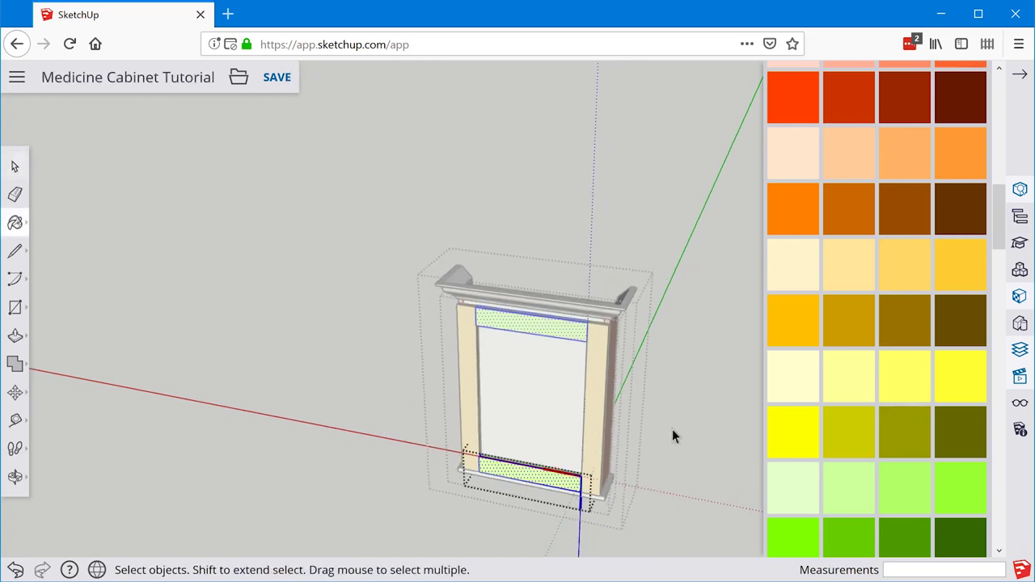
scroll(564, 426, "up", 3)
middle_click_drag(563, 425, 534, 215)
key("Escape")
Move the whole door forward along the green axis, about 1 ft 10 in, clear of the cabinet
scroll(556, 427, "up", 2)
key("m")
left_click(575, 461)
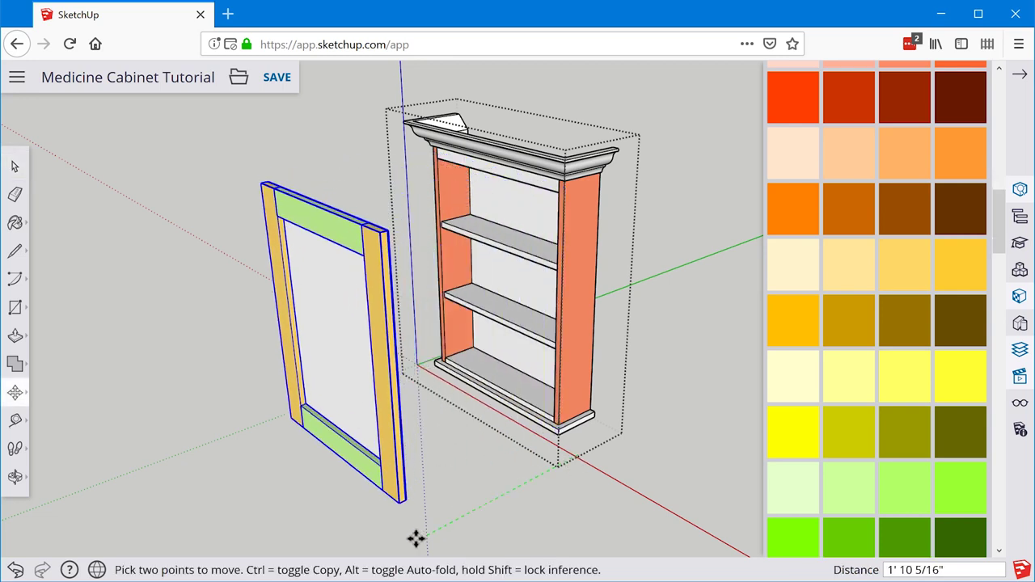
left_click(412, 474)
Paint the remaining cabinet components: turquoise shelves, lavender back, purple bottom board, pink base, red-orange top rail and brown crown molding
scroll(540, 338, "up", 3)
key("space")
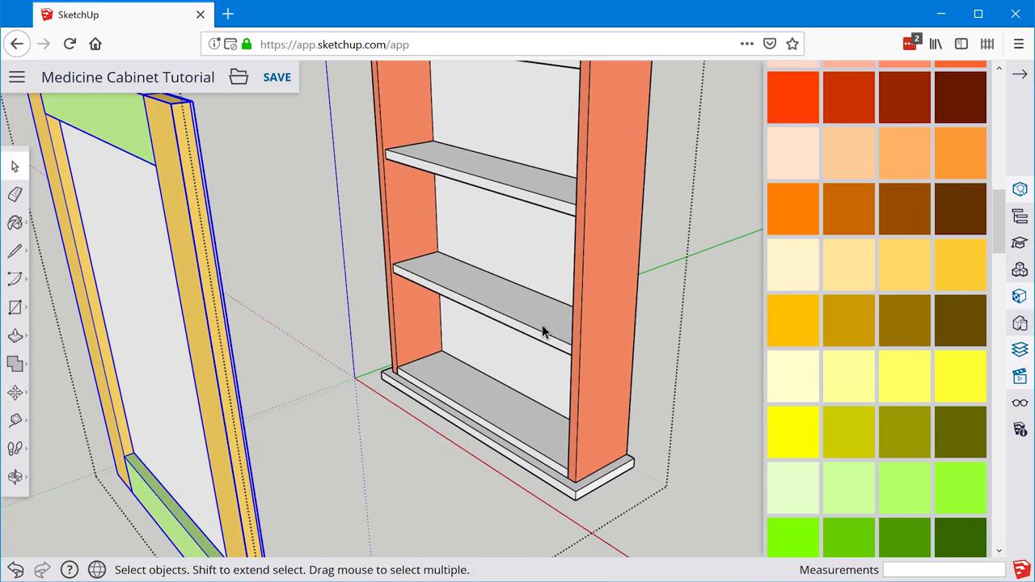
double_click(543, 331)
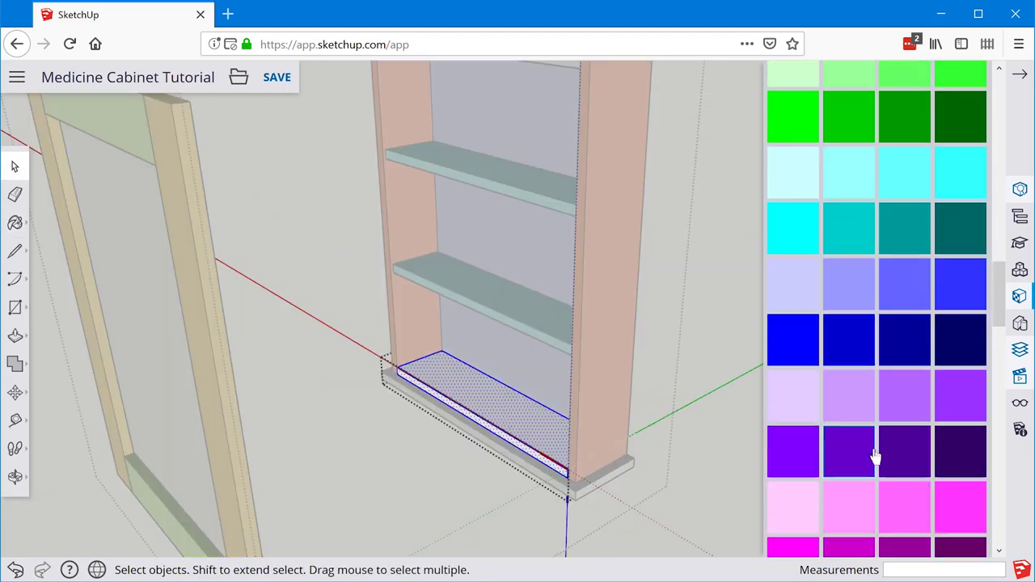
left_click(875, 457)
scroll(877, 364, "down", 5)
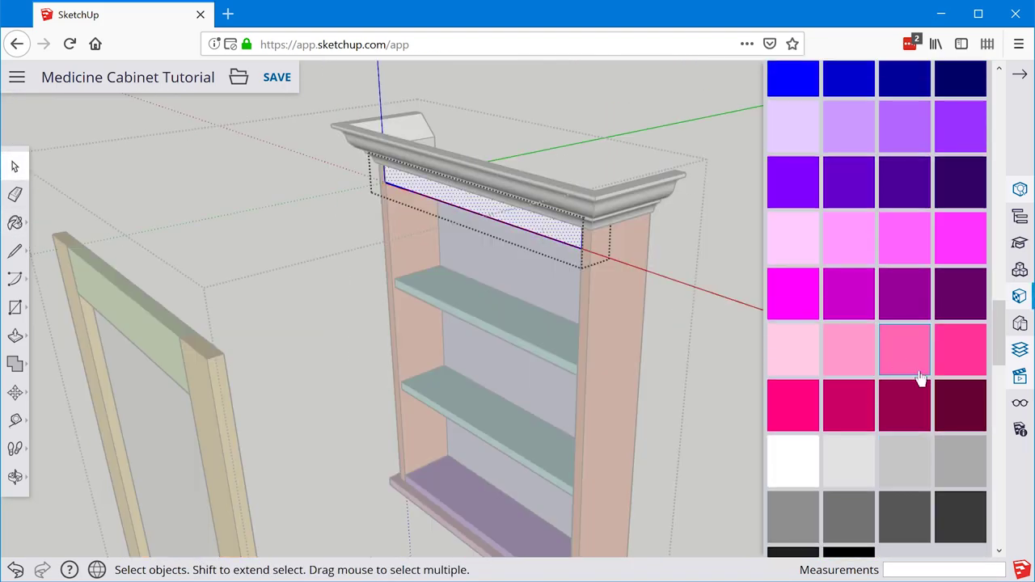
scroll(890, 324, "up", 5)
middle_click_drag(593, 230, 619, 210)
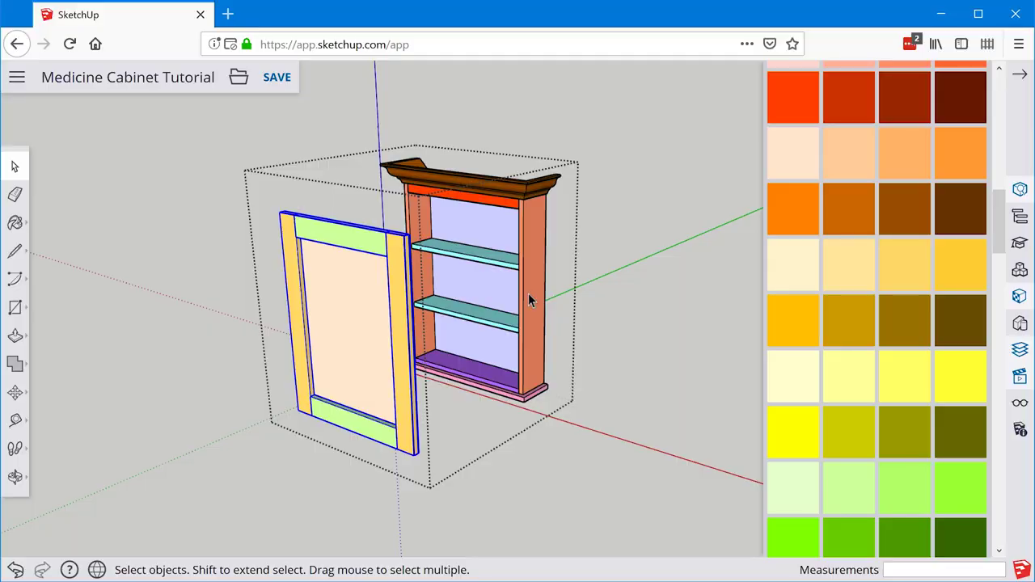
Rotate the door to lie flat on the ground and move it clear of the cabinet
key("q")
left_click(619, 340)
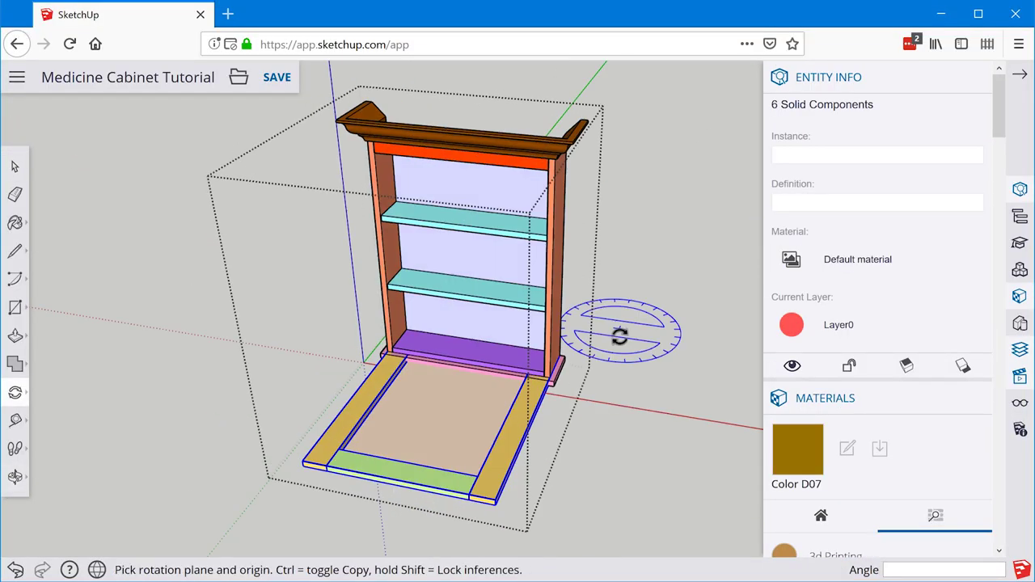
key("m")
left_click(492, 474)
Move the door's two yellow stiles out of the frame and lay them side by side next to the door
key("space")
left_click(536, 393)
key("m")
left_click(536, 393)
left_click(623, 335)
left_click(411, 404)
left_click(554, 324)
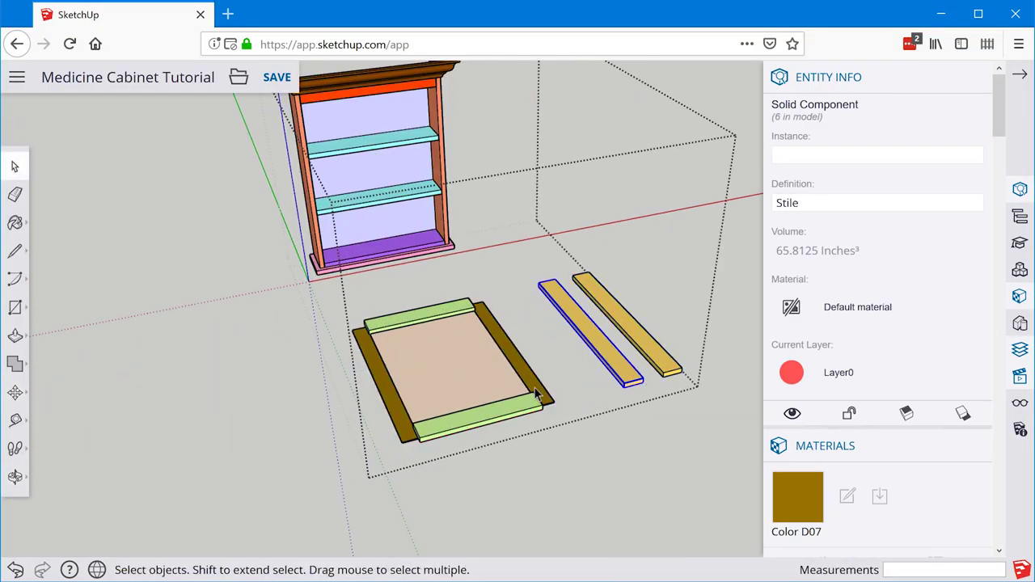
Move the door's two light green rails out of the frame, placing them on the ground beyond the panels
middle_click_drag(555, 323, 434, 392)
left_click(434, 393)
left_click(627, 425)
key("space")
left_click(628, 445)
key("m")
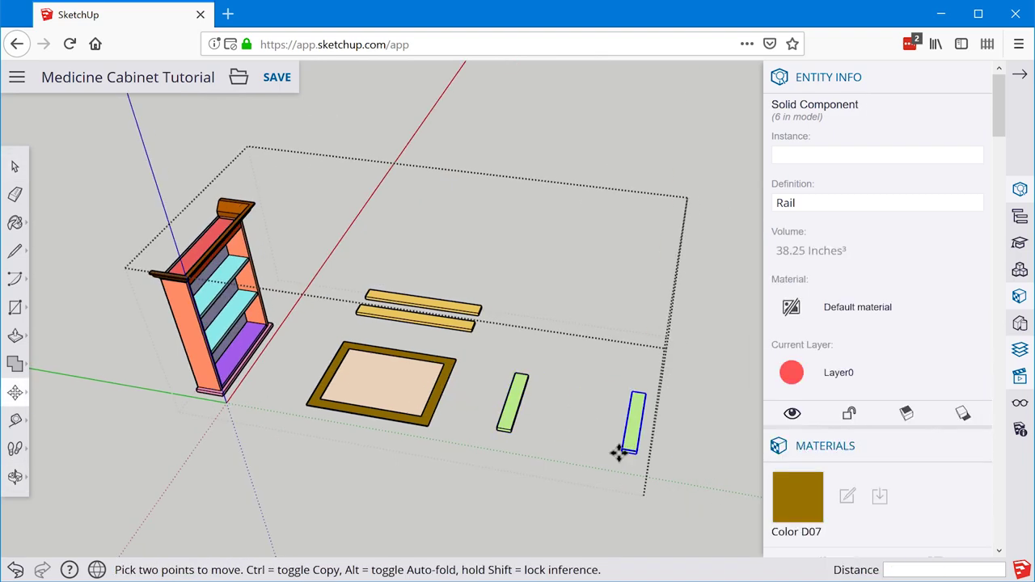
left_click(617, 453)
left_click(528, 437)
Separate the door's cream panel from the brown backing panel, and pull both orange side panels out of the cabinet
key("m")
left_click(357, 297)
left_click(639, 353)
key("space")
left_click(295, 356)
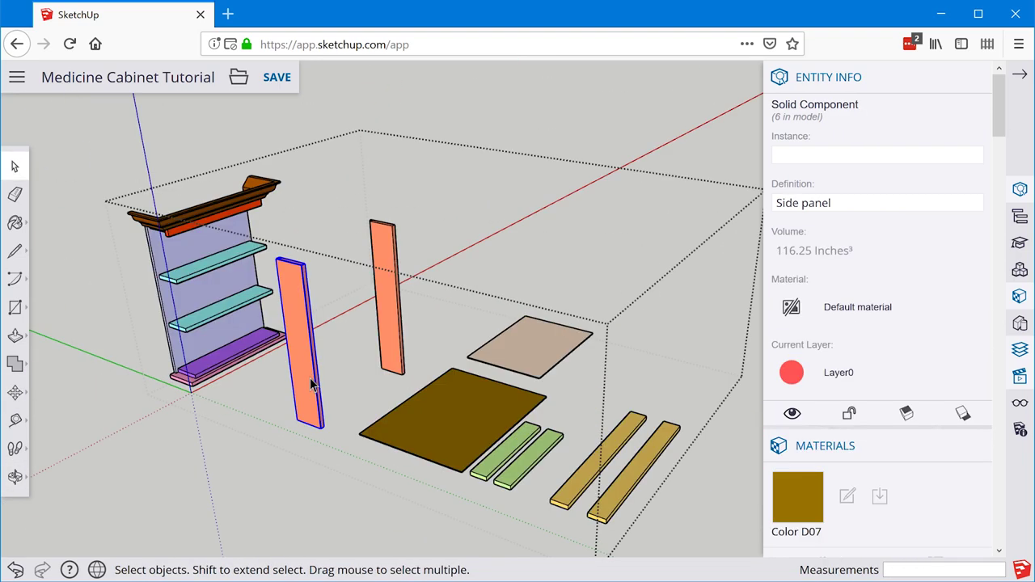
Rotate both orange side panels flat and set them on the ground among the other lumber parts
key("q")
left_click(300, 397)
left_click(308, 340)
key("m")
left_click(393, 340)
key("q")
left_click(394, 356)
left_click(474, 284)
key("space")
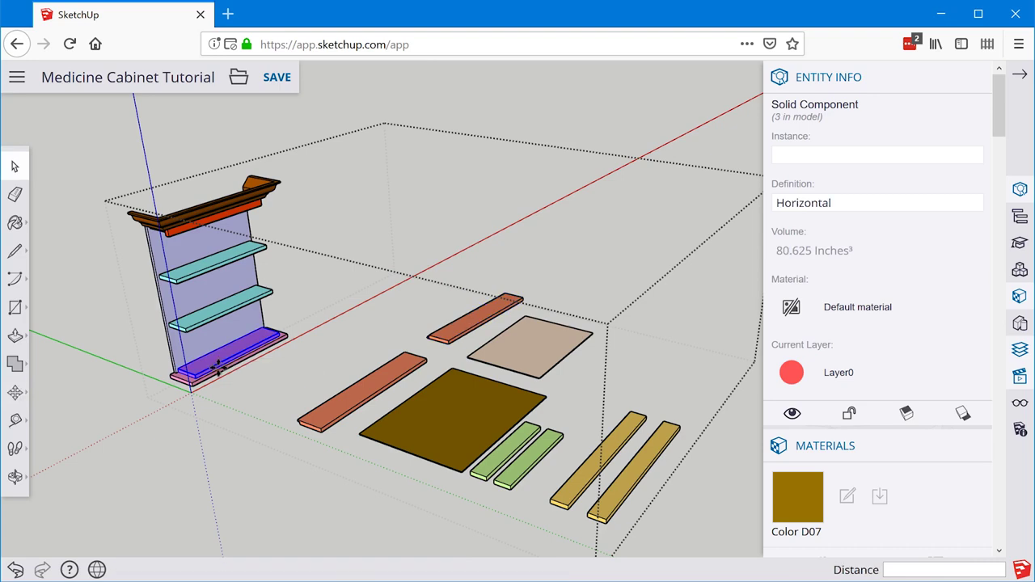
Move the cabinet's purple bottom board and pink base onto the ground beside the side panels
left_click(234, 348)
key("m")
left_click(307, 380)
Move the two turquoise shelves out of the cabinet together and lay them side by side at ground level
left_click(202, 324)
left_click(202, 324, "shift")
key("m")
left_click(202, 323)
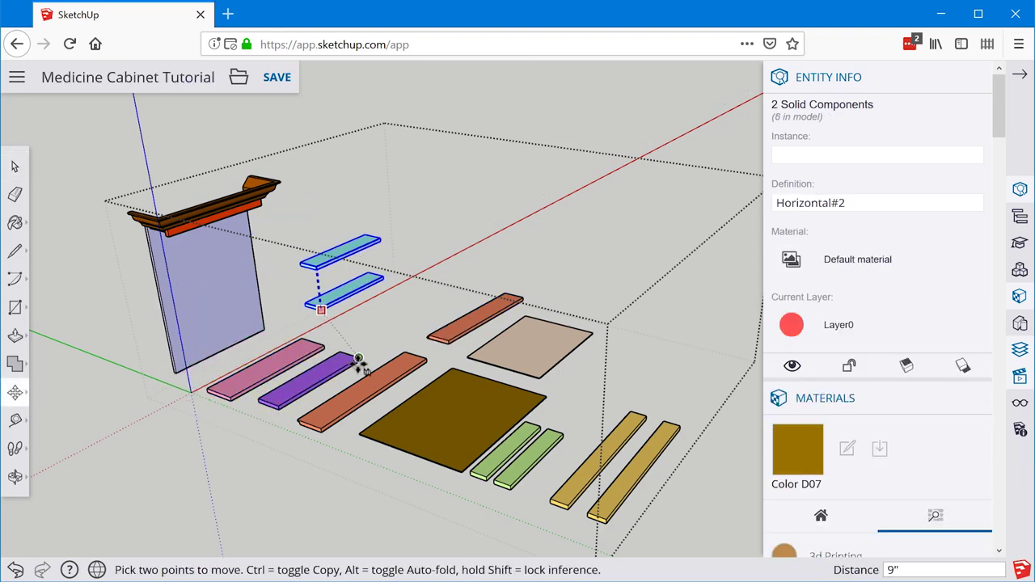
left_click(348, 312)
key("space")
left_click(380, 299)
key("m")
left_click(372, 312)
left_click(370, 358)
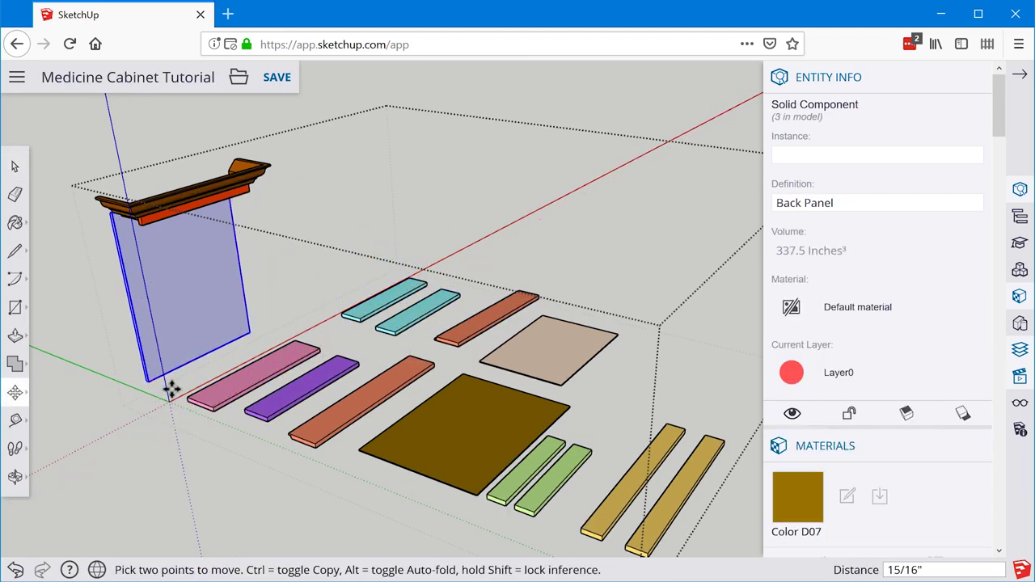
Move the lavender back panel out to the other parts and rotate it to lie flat on the ground
left_click(157, 388)
left_click(555, 300)
key("q")
left_click(538, 199)
left_click(549, 242)
left_click(582, 291)
key("m")
key("q")
left_click(622, 299)
left_click(663, 308)
key("m")
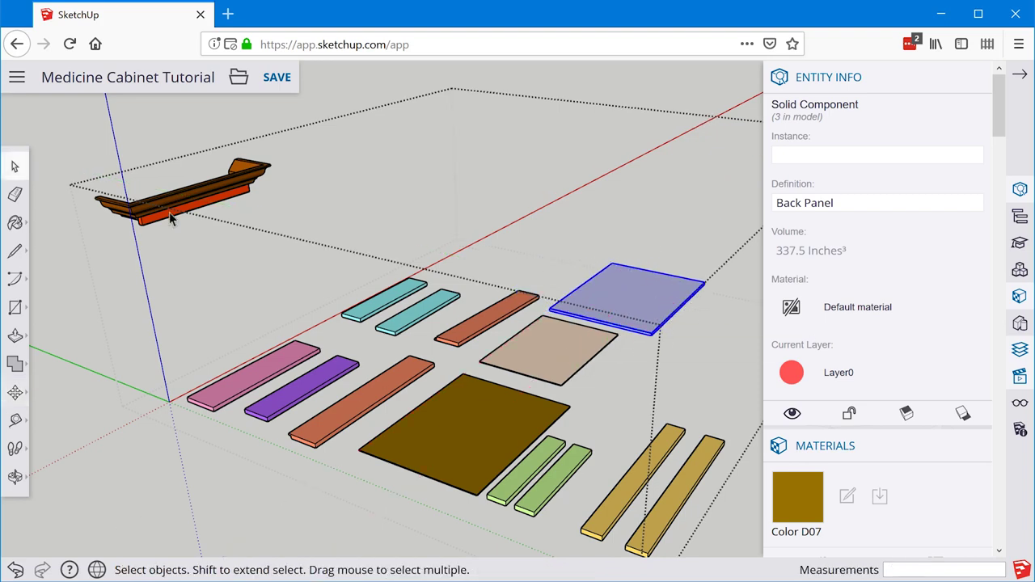
Bring the top rail and crown molding down to the other parts, and line up the boards end to end in rows
left_click(142, 216)
left_click(172, 388)
left_click(171, 388)
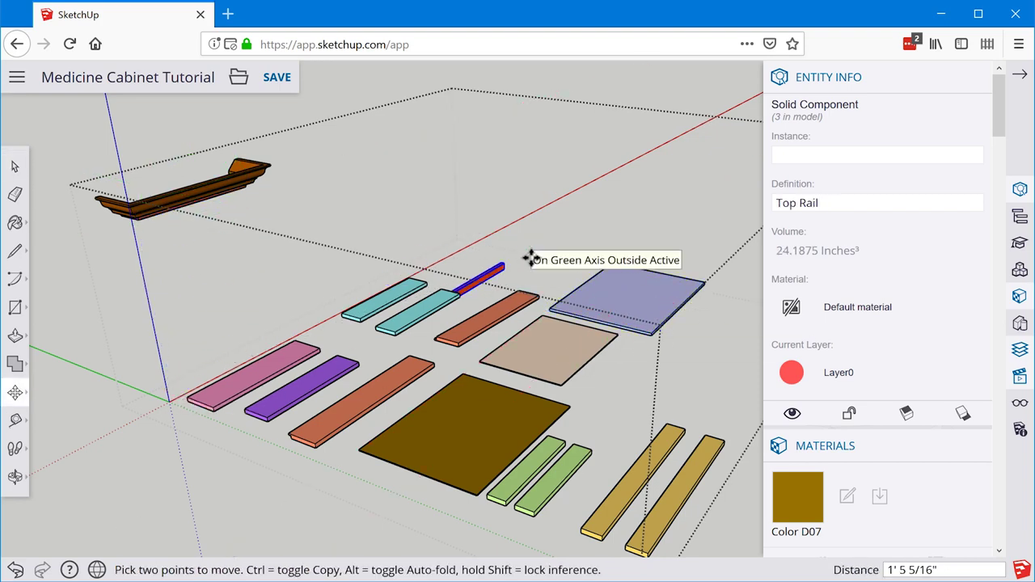
left_click(497, 283)
scroll(498, 283, "up", 5)
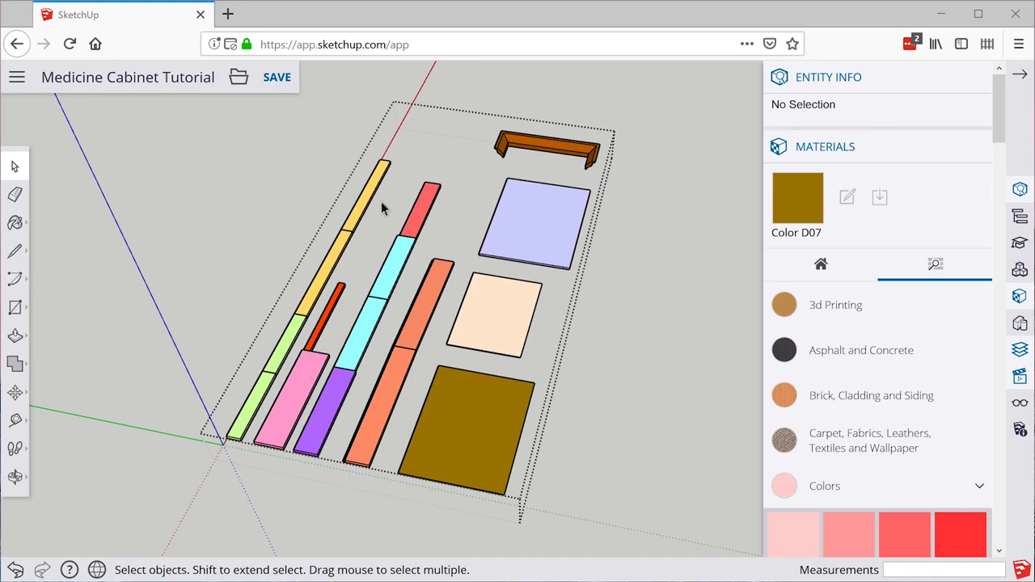
Measure the width of the row of green rails and yellow stiles with the Tape Measure
middle_click_drag(340, 359, 411, 388)
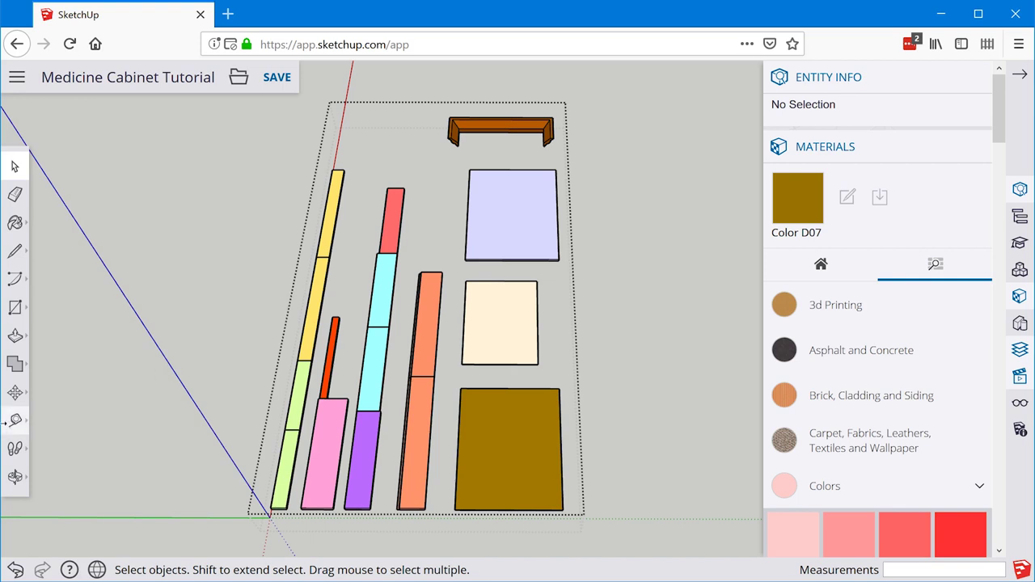
left_click(15, 422)
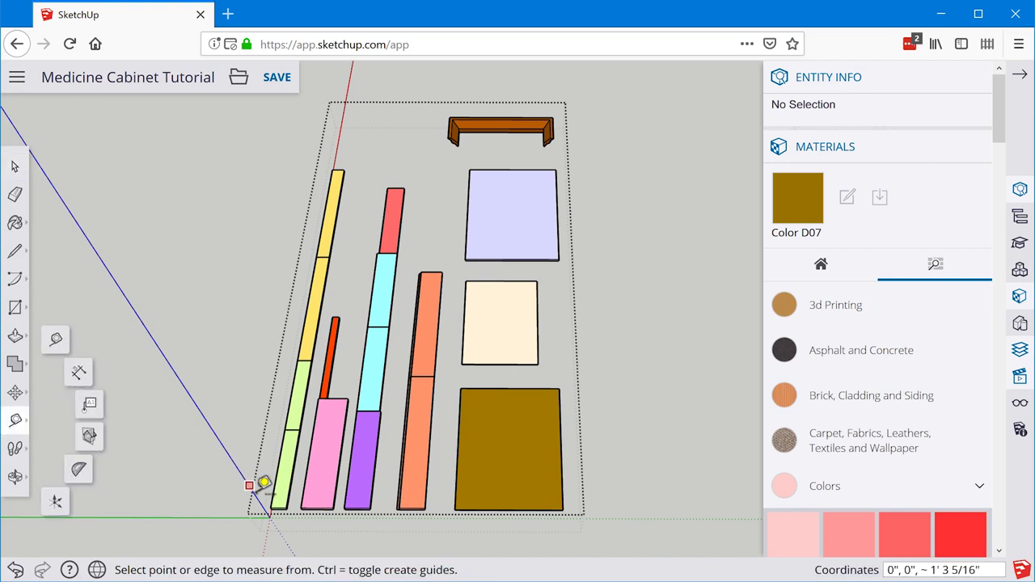
scroll(222, 485, "up", 3)
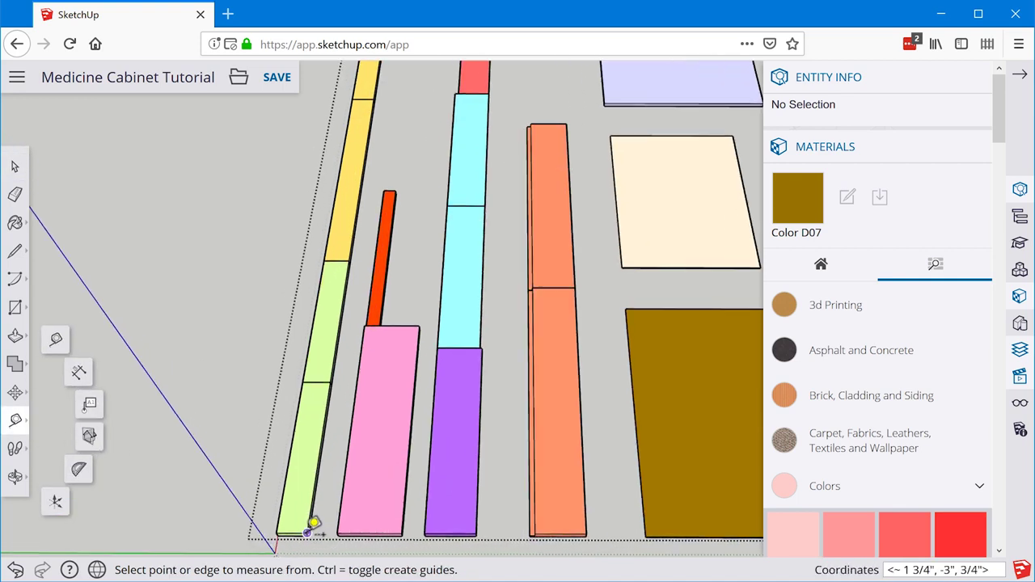
left_click(312, 523)
scroll(312, 524, "down", 1)
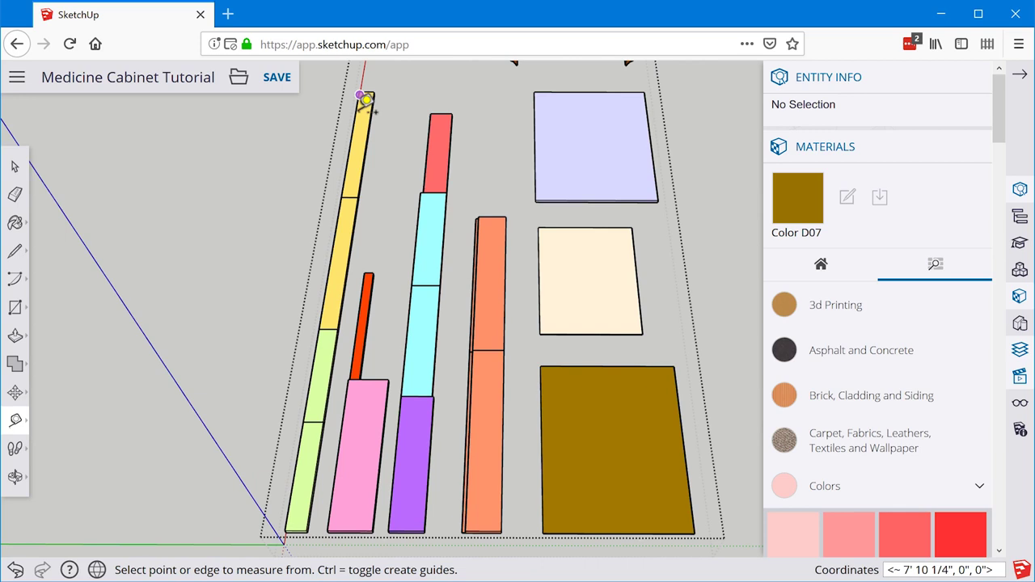
left_click(359, 107)
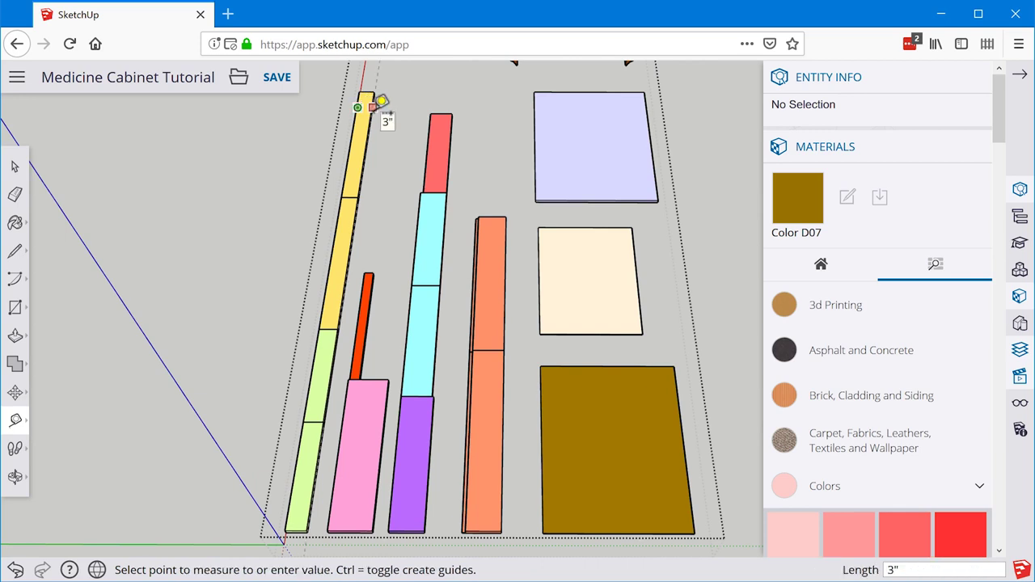
left_click(373, 107)
mouse_move(378, 106)
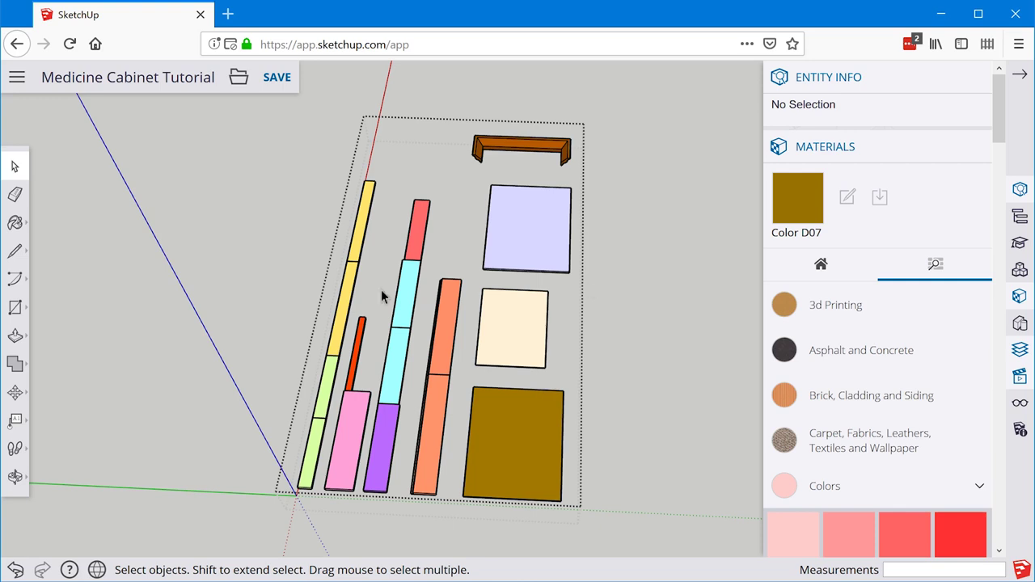
Close the Lumber group and remove the Materials panel to reach the view and scene controls
left_click(633, 309)
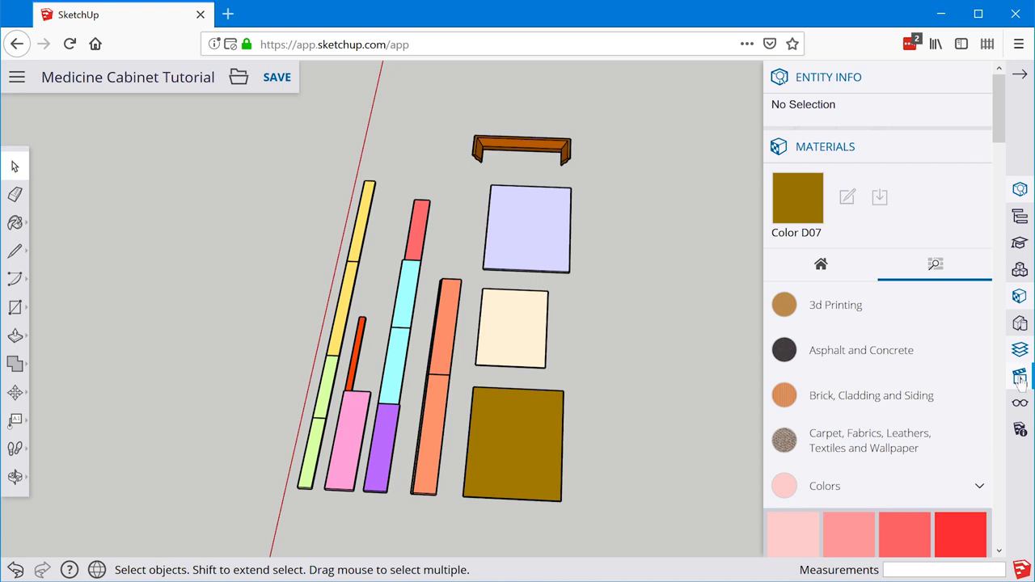
left_click(819, 154)
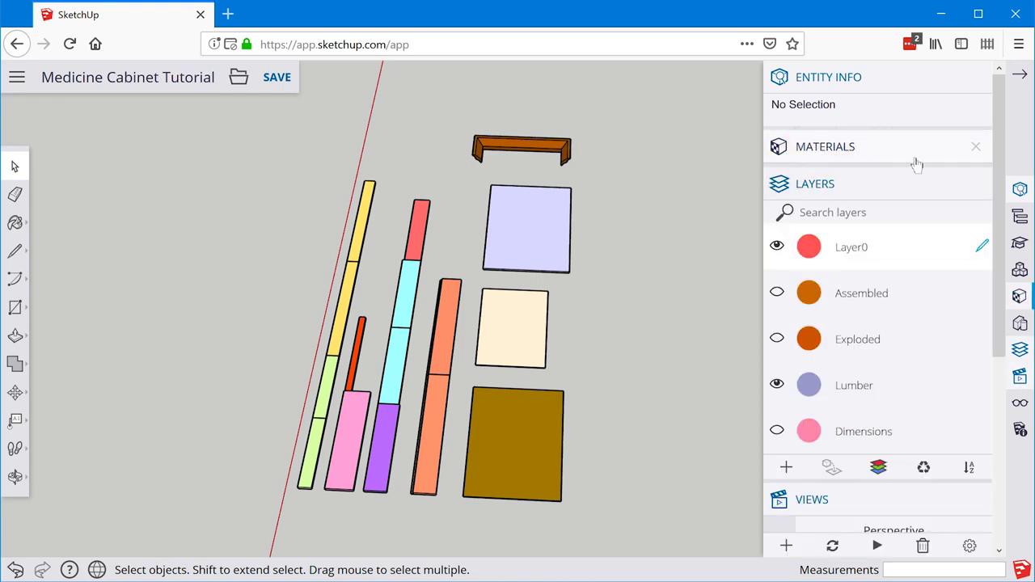
left_click(975, 147)
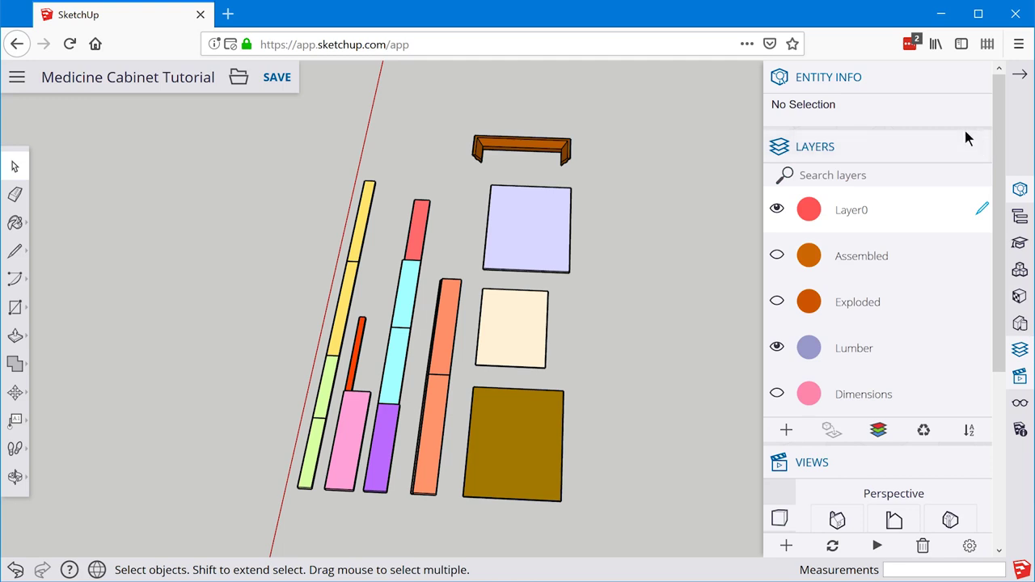
scroll(958, 385, "down", 3)
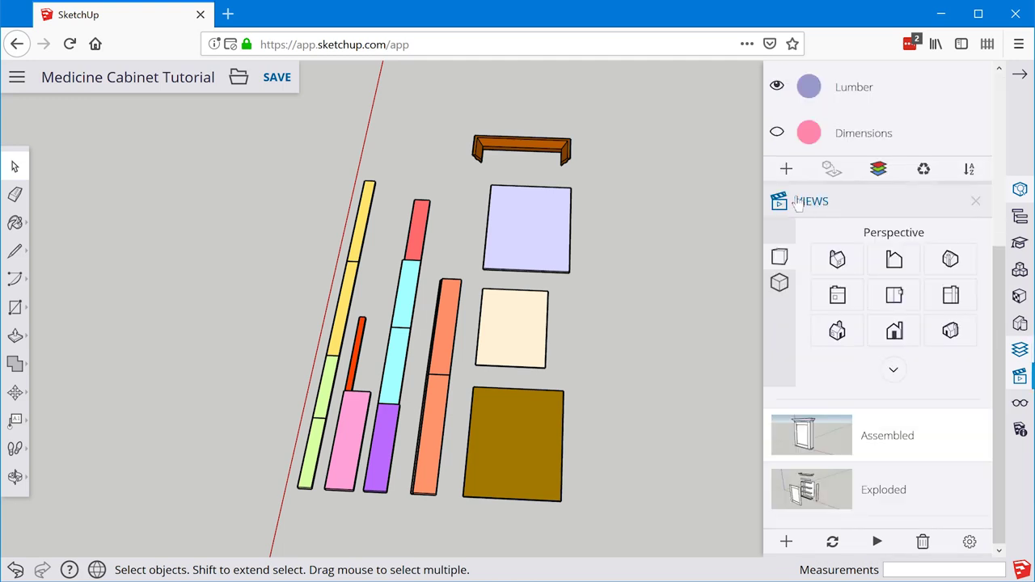
Set the camera to the top view in parallel projection, framing all the lumber parts
left_click(896, 297)
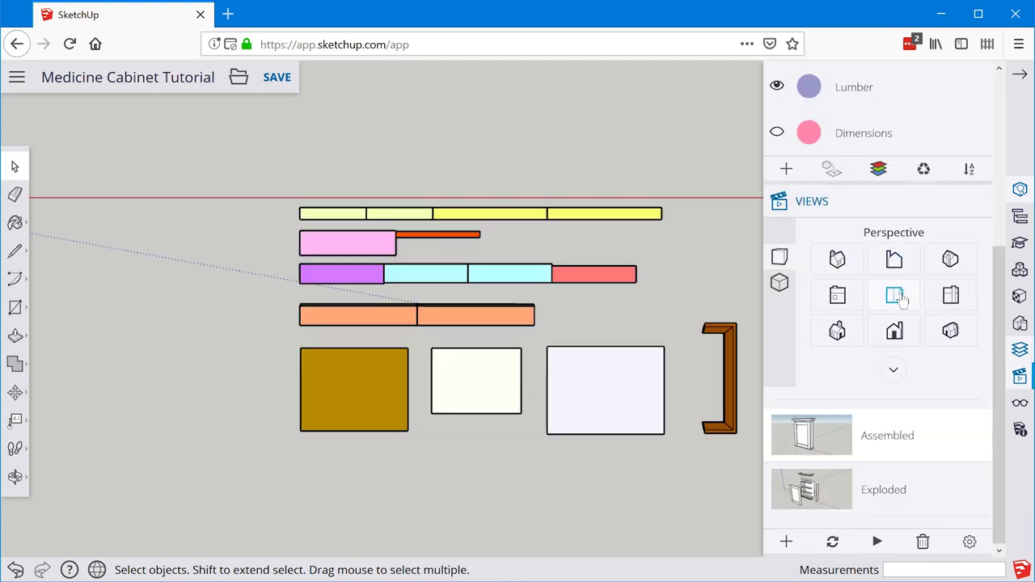
left_click(780, 283)
scroll(745, 382, "up", 3)
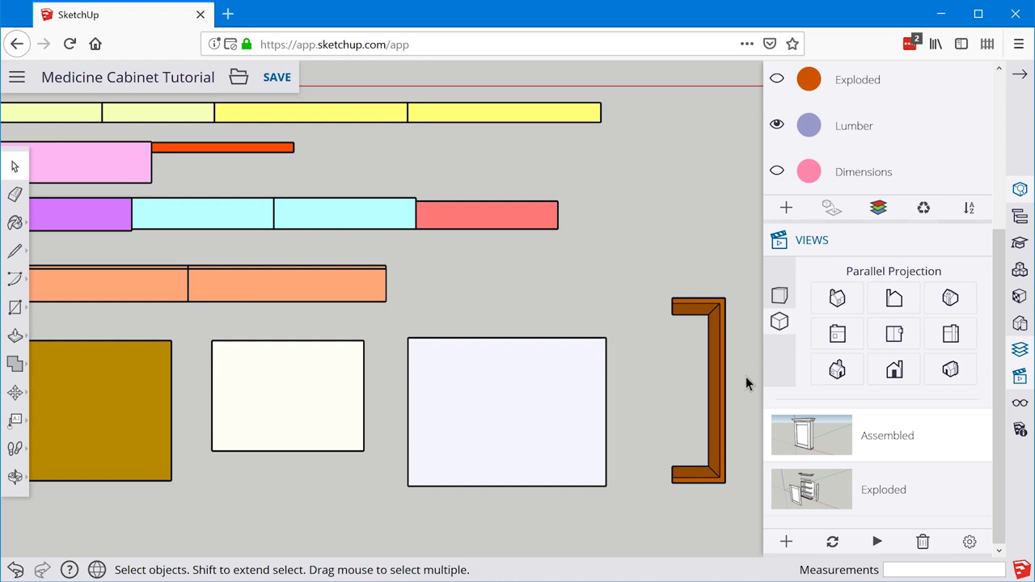
scroll(744, 384, "down", 2)
scroll(742, 385, "up", 1)
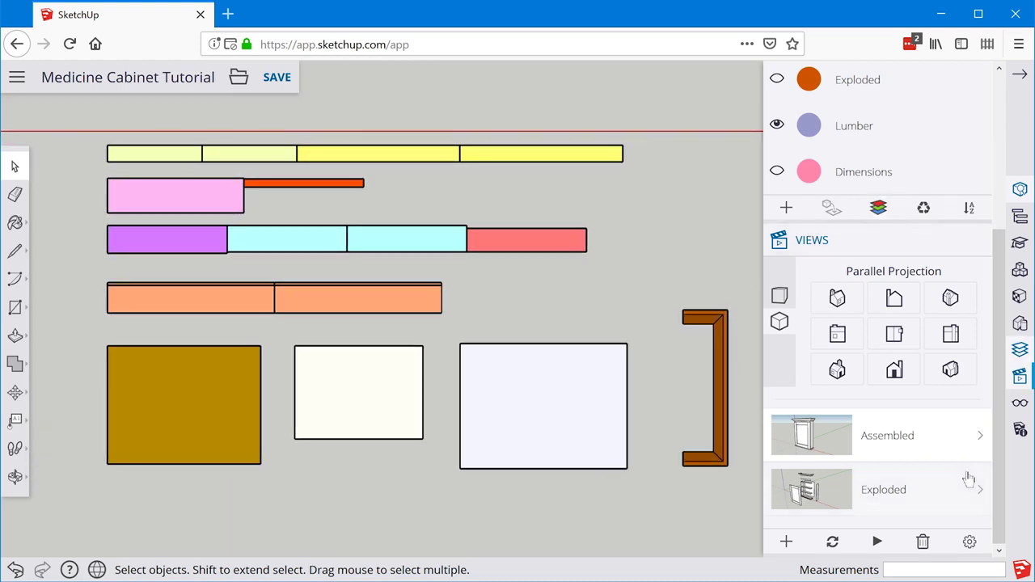
Add a new scene of the lumber layout and name it Lumber
left_click(786, 542)
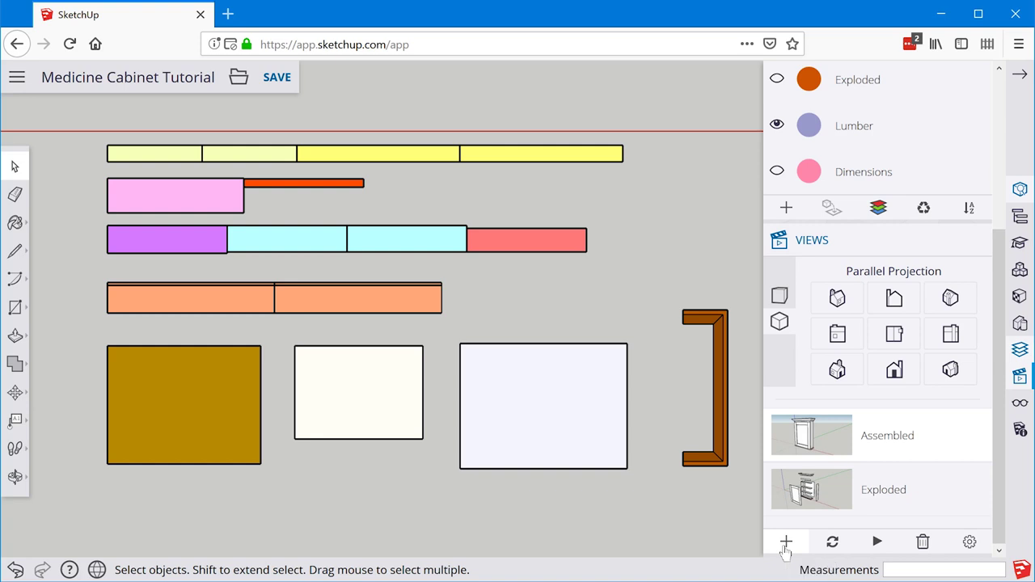
scroll(855, 505, "down", 3)
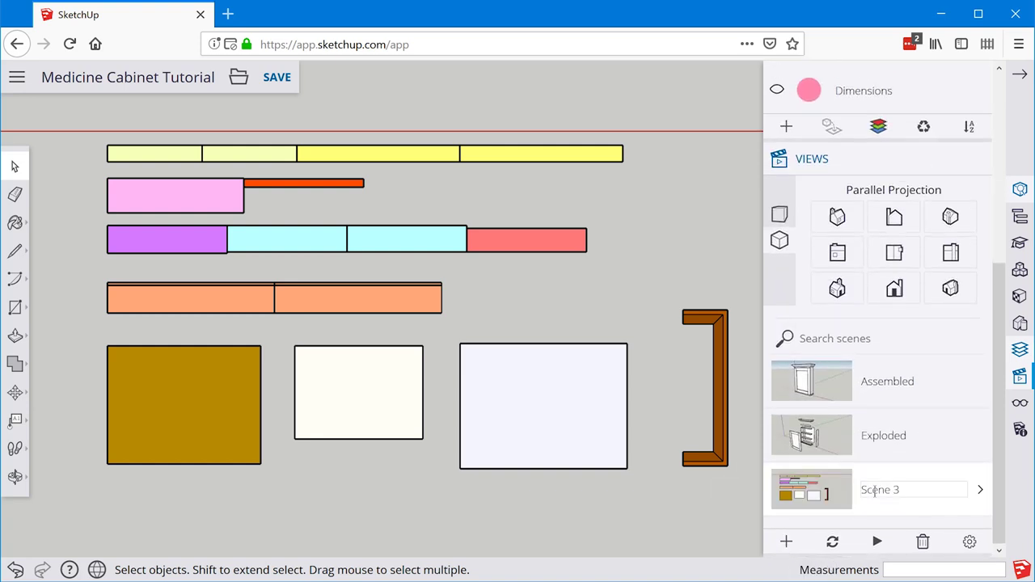
double_click(874, 491)
type("Lumber")
key("Return")
Switch between the Assembled, Exploded and Lumber scenes to check each version of the cabinet
left_click(809, 403)
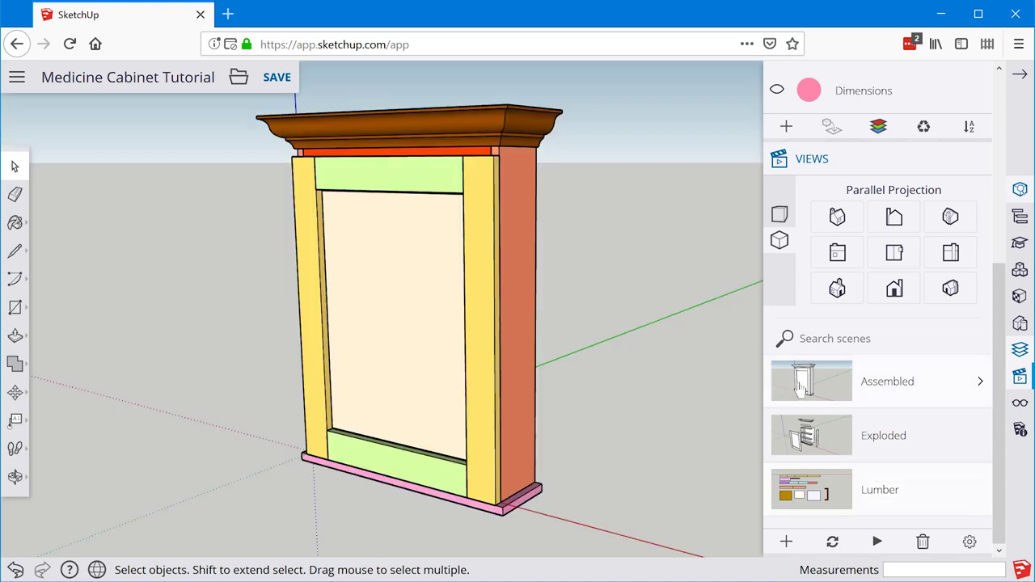
left_click(806, 438)
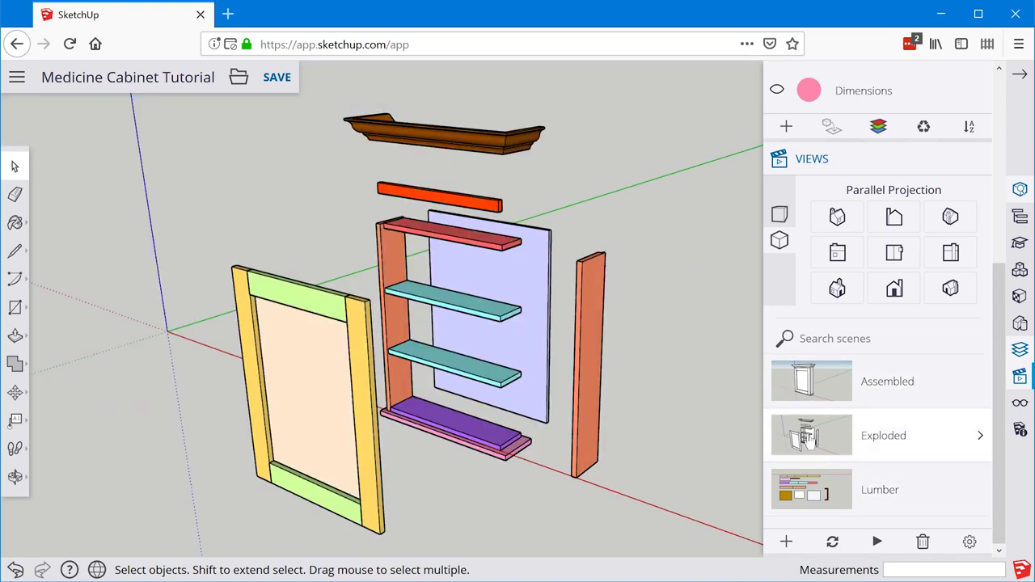
left_click(820, 493)
left_click(816, 451)
left_click(828, 371)
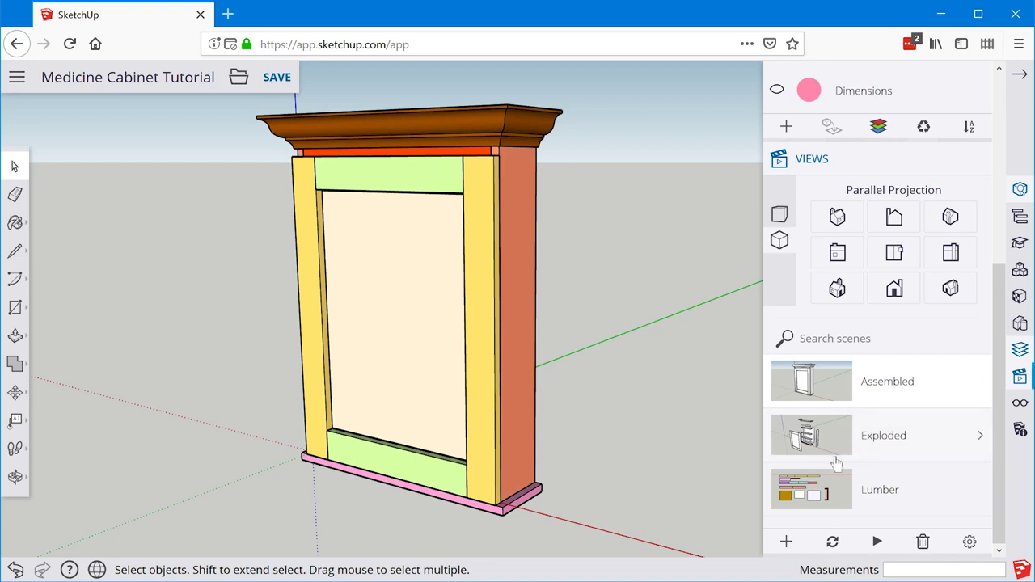
left_click(796, 489)
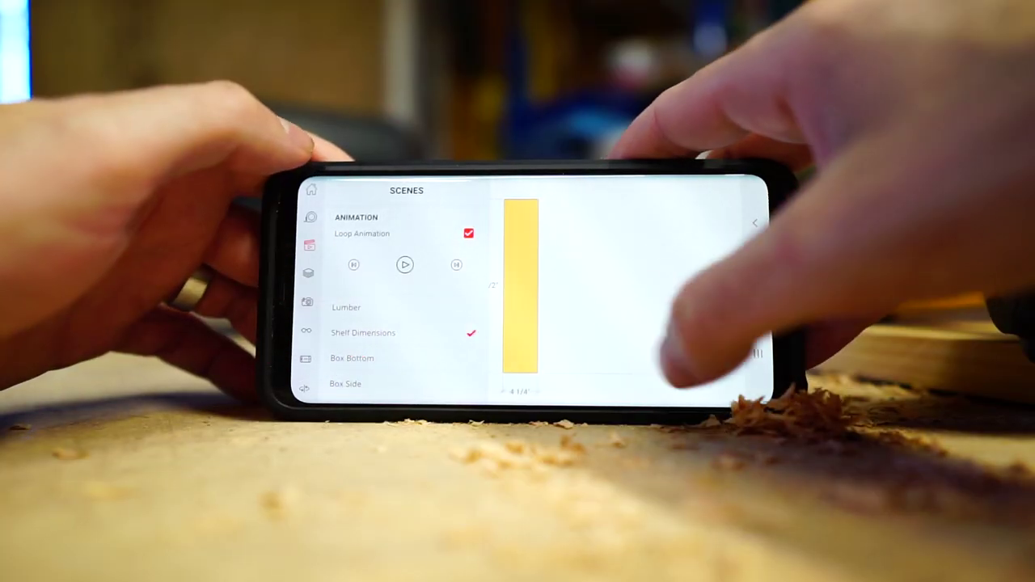
left_click(639, 372)
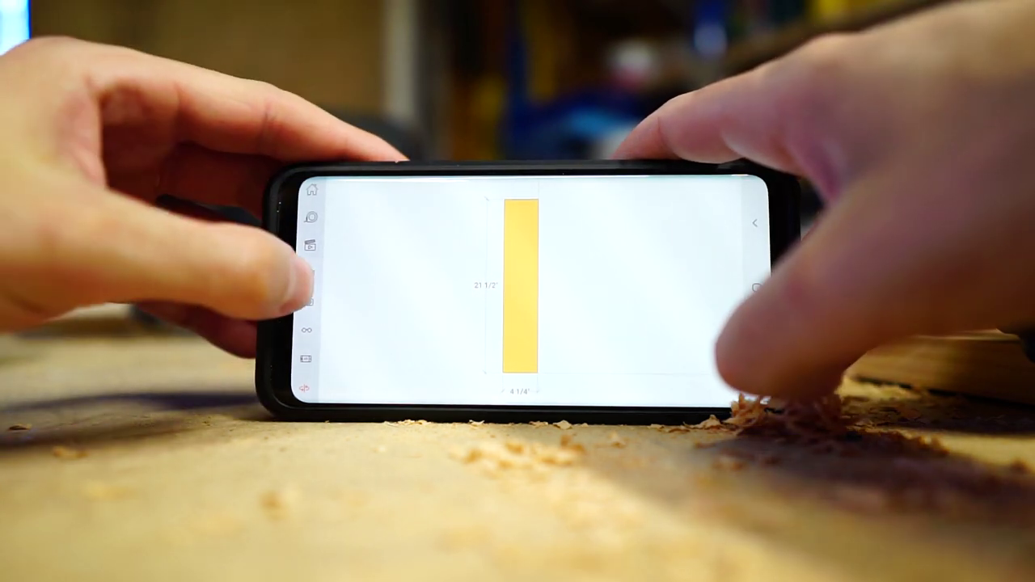
left_click(310, 245)
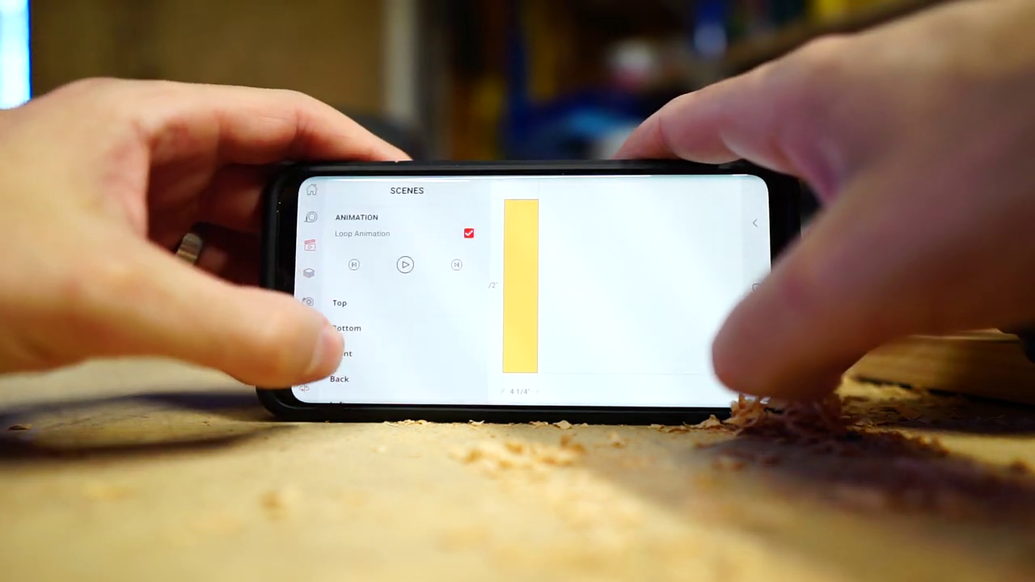
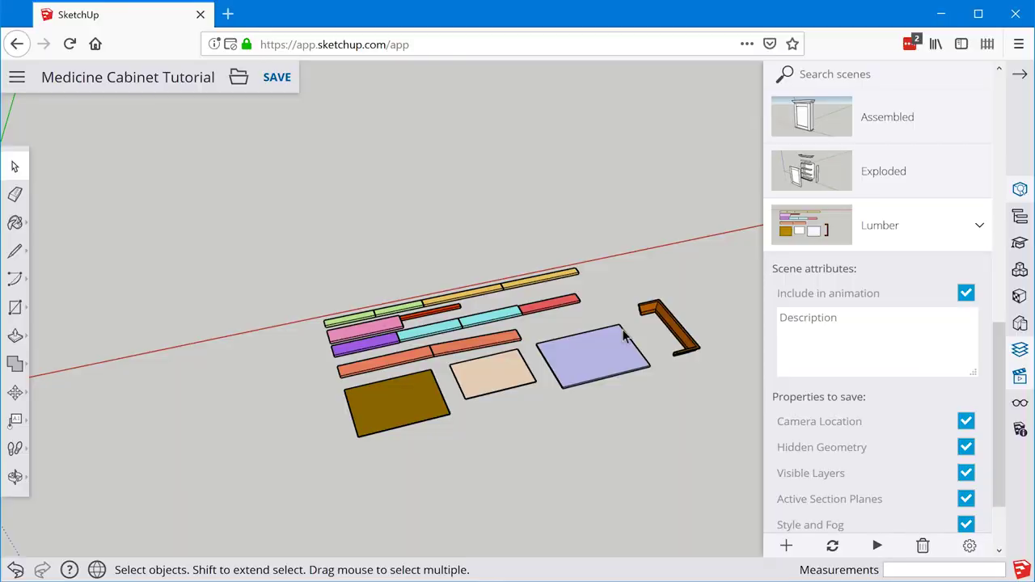
Explode the Lumber group into its individual solid components
left_click(624, 349)
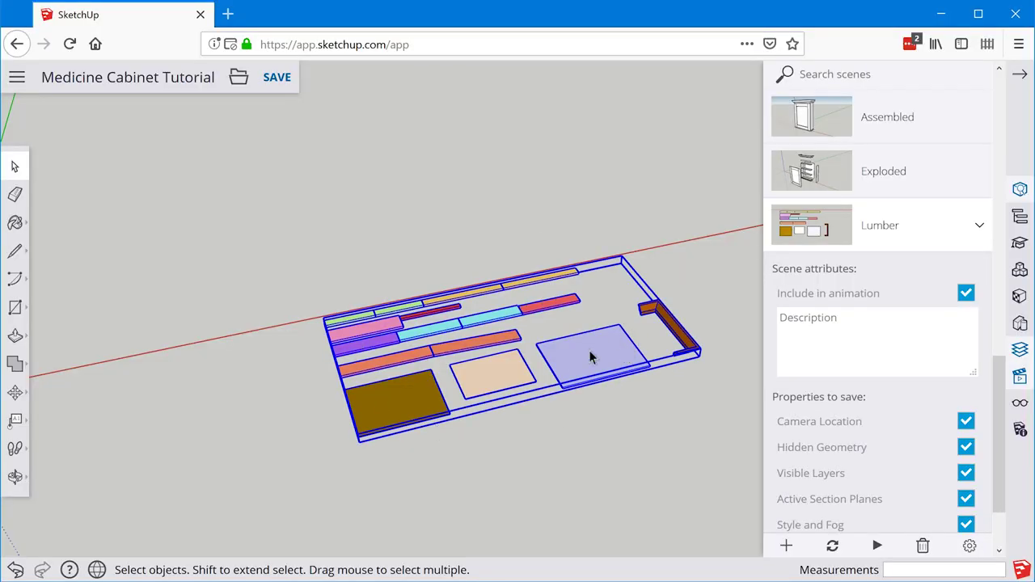
left_click_drag(998, 386, 996, 101)
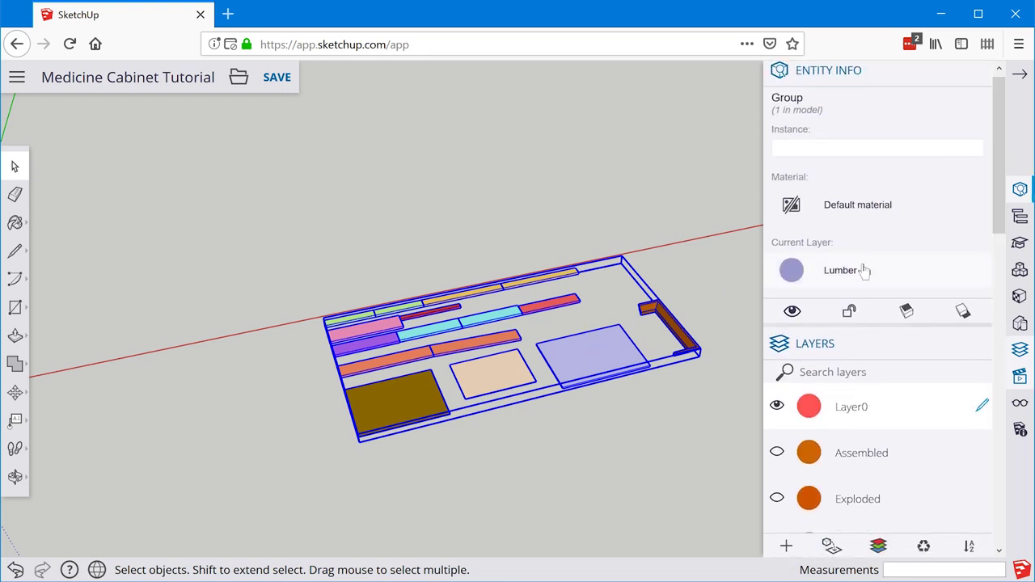
right_click(589, 351)
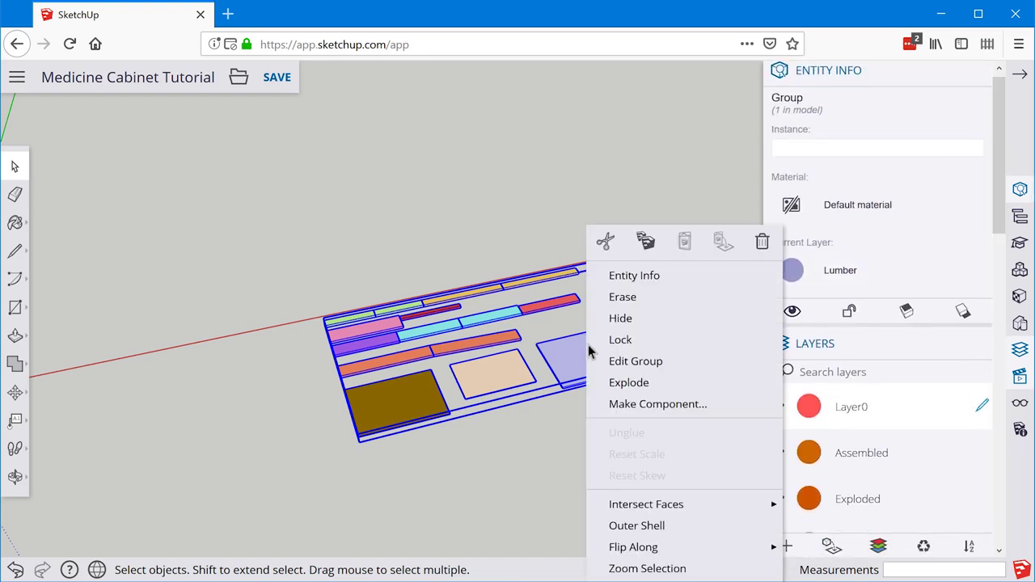
left_click(626, 383)
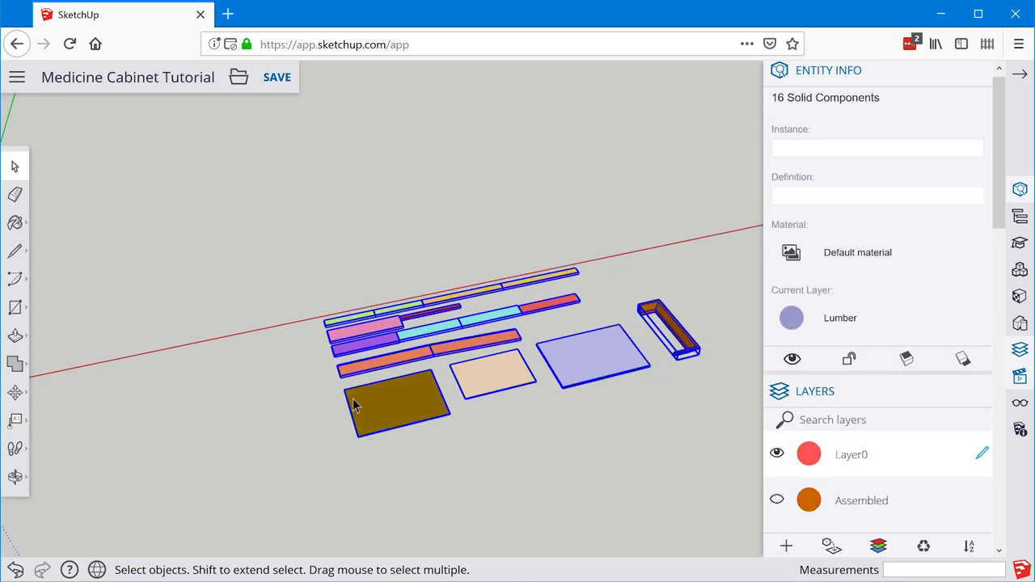
scroll(551, 414, "up", 2)
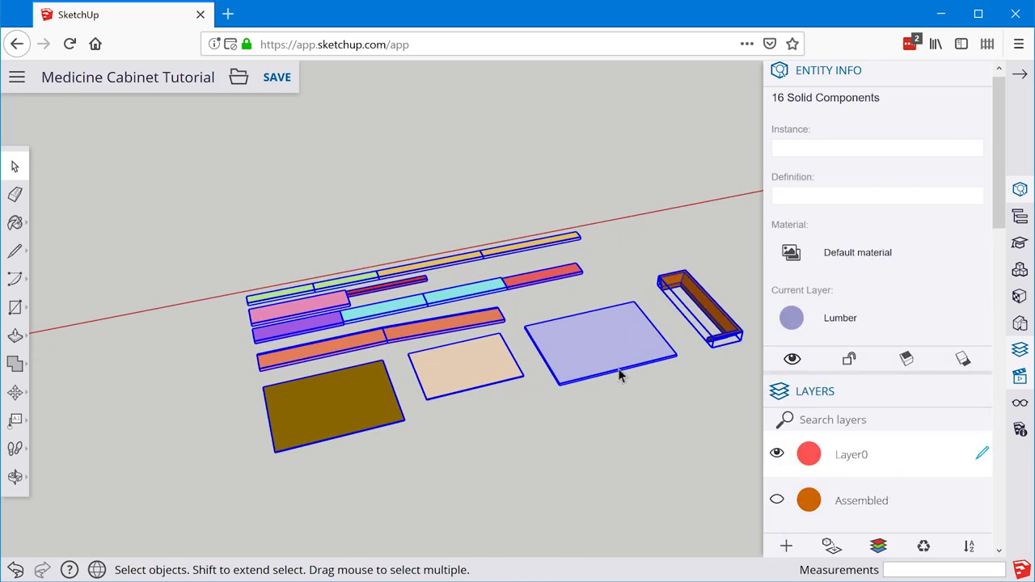
Check the layer assignment of the exploded parts by selecting them singly and together and toggling the Lumber layer's visibility
left_click(625, 343)
scroll(649, 325, "down", 1)
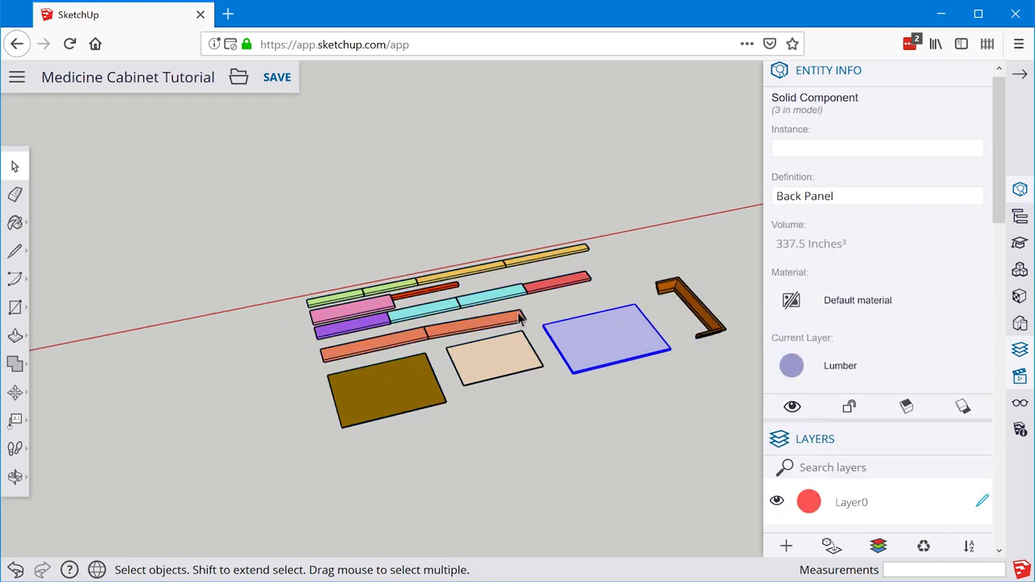
left_click_drag(233, 193, 737, 476)
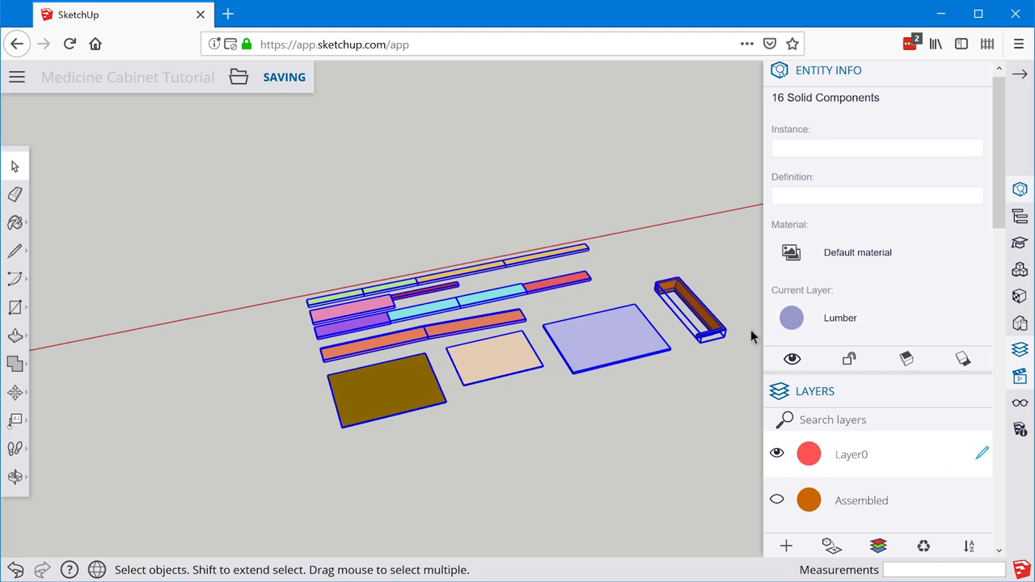
scroll(822, 374, "down", 3)
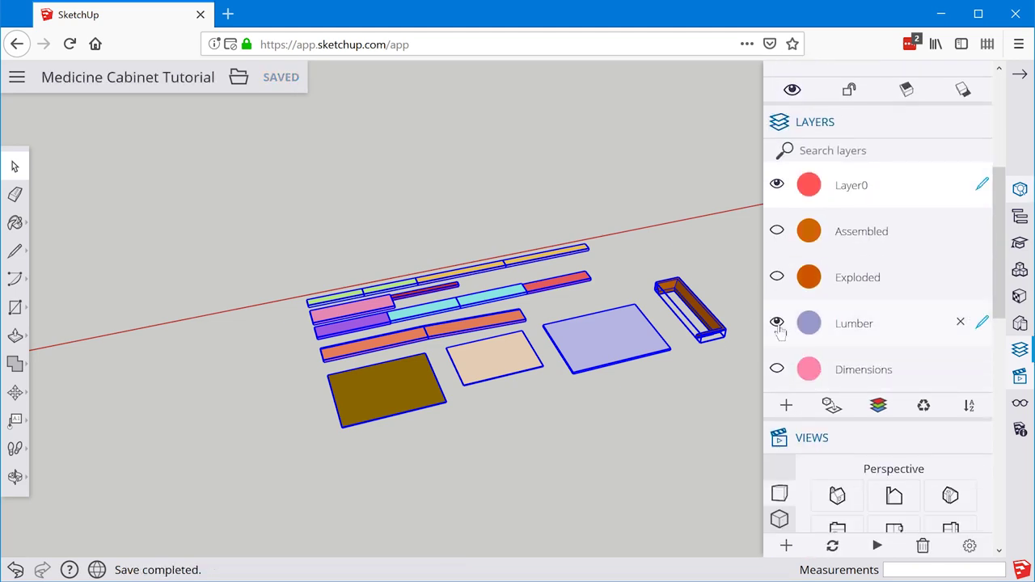
left_click(776, 321)
scroll(777, 323, "down", 3)
scroll(798, 368, "up", 3)
left_click(777, 340)
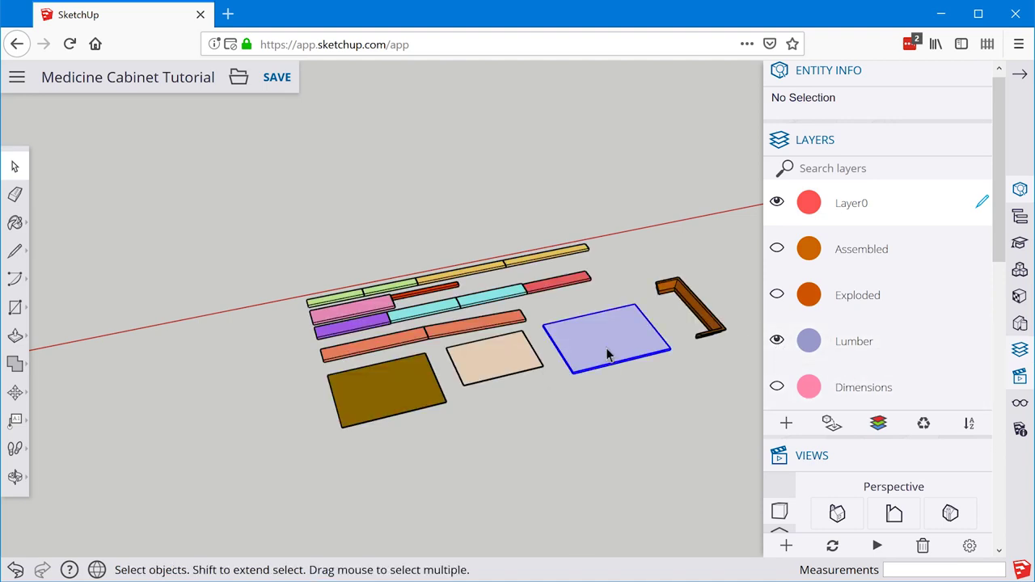
left_click(499, 358)
left_click(417, 380)
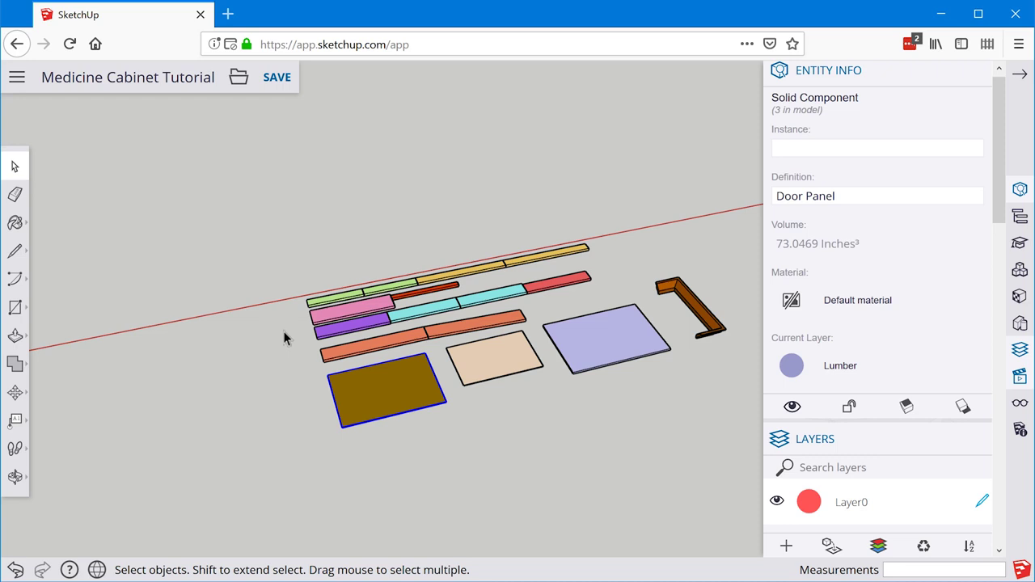
left_click_drag(206, 176, 736, 506)
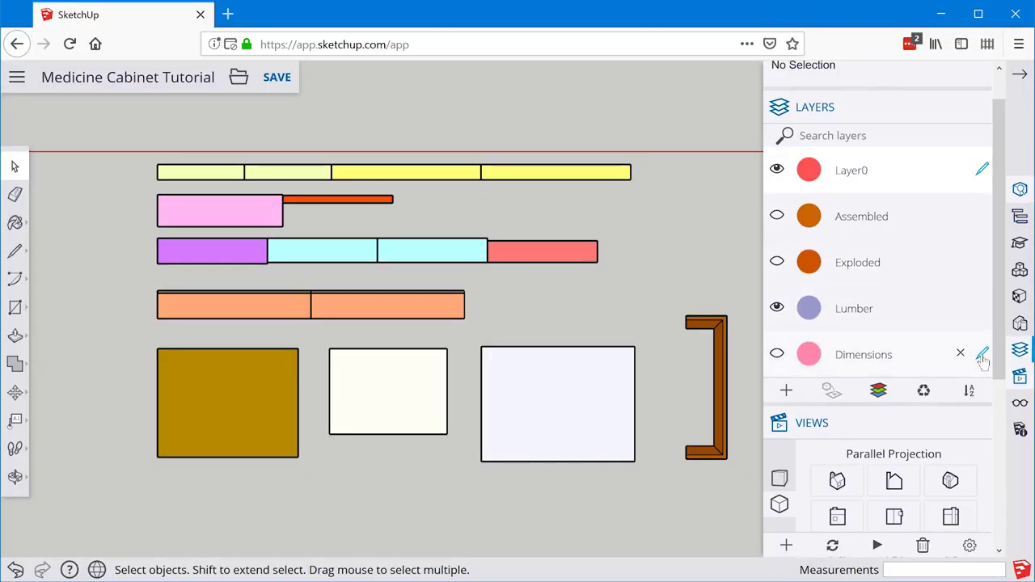
Make Dimensions the active layer so new dimensions are assigned to it
left_click(982, 356)
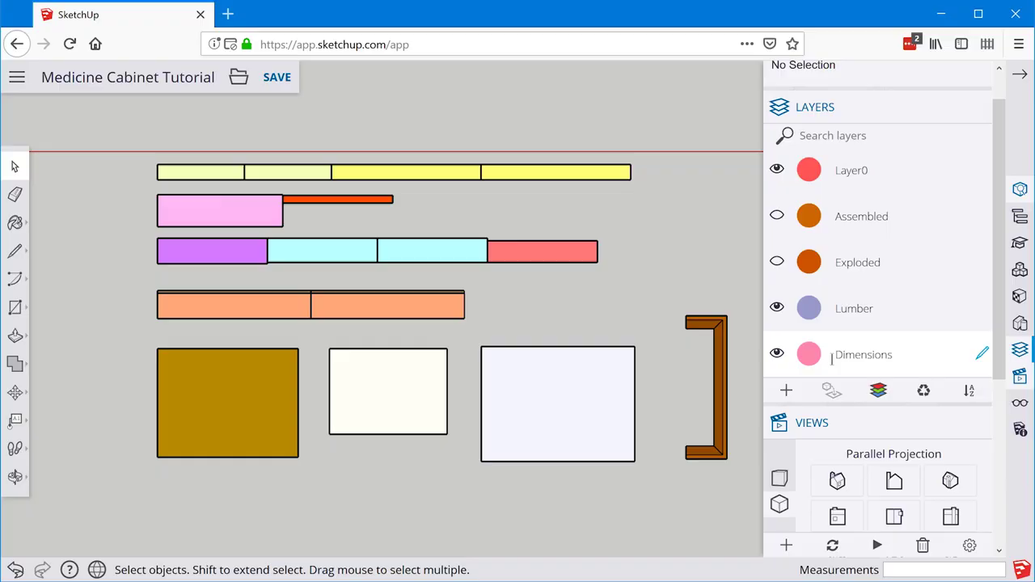
double_click(832, 358)
left_click(826, 358)
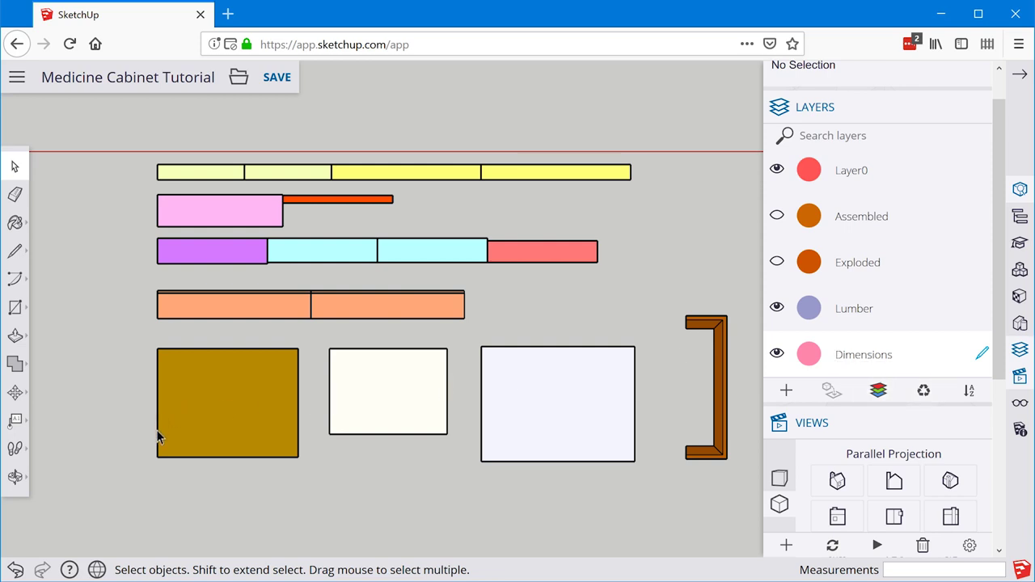
Open the brown Door Panel component for editing and add a linear dimension above its top edge
scroll(158, 431, "up", 5)
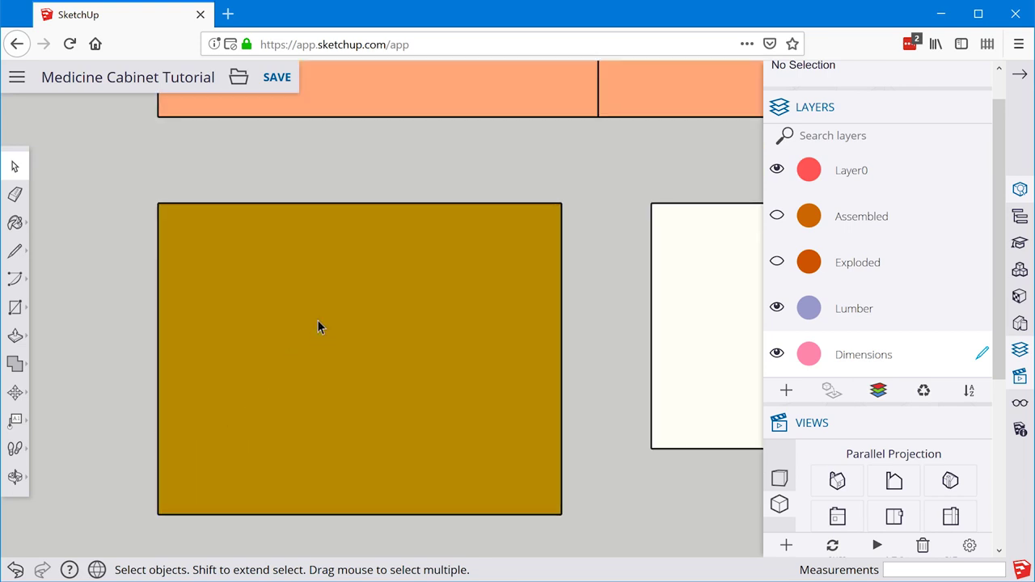
double_click(317, 319)
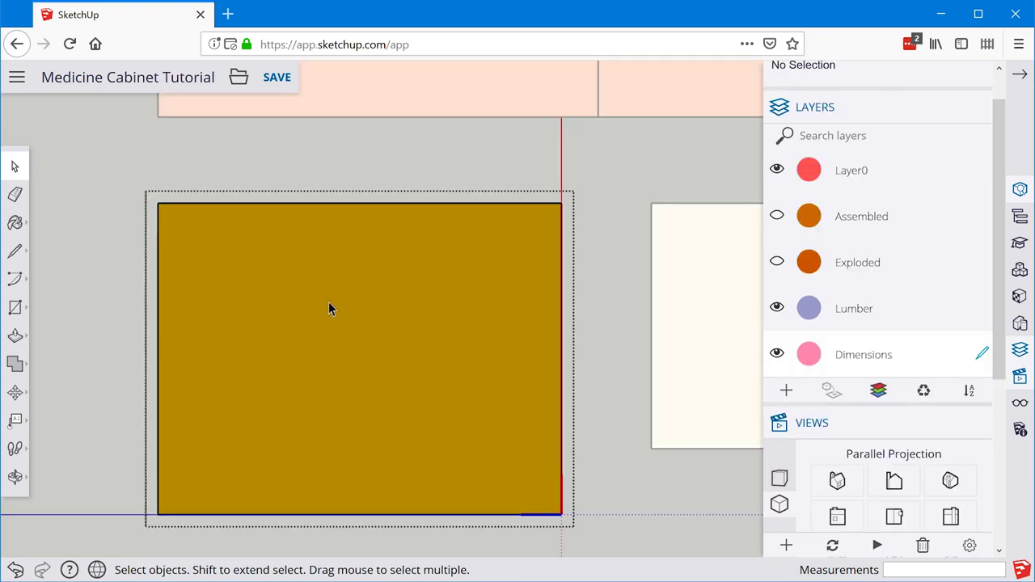
left_click(15, 419)
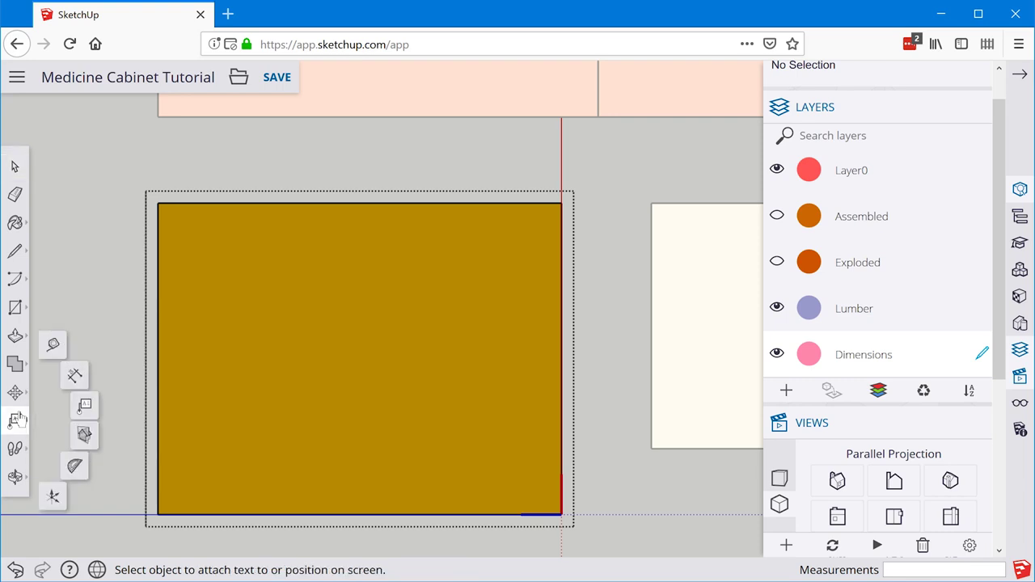
left_click(78, 372)
left_click(158, 204)
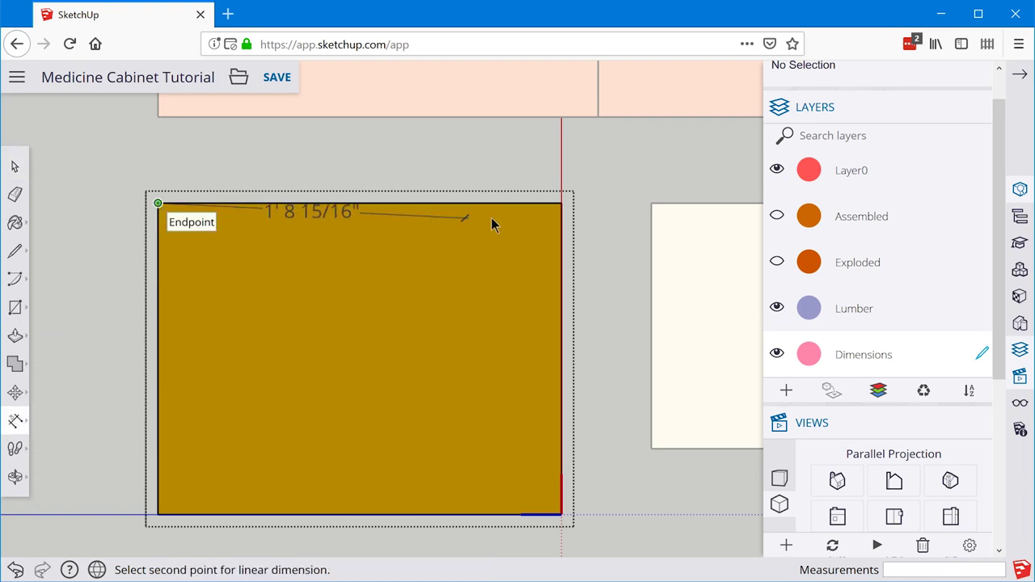
left_click(561, 203)
left_click(562, 176)
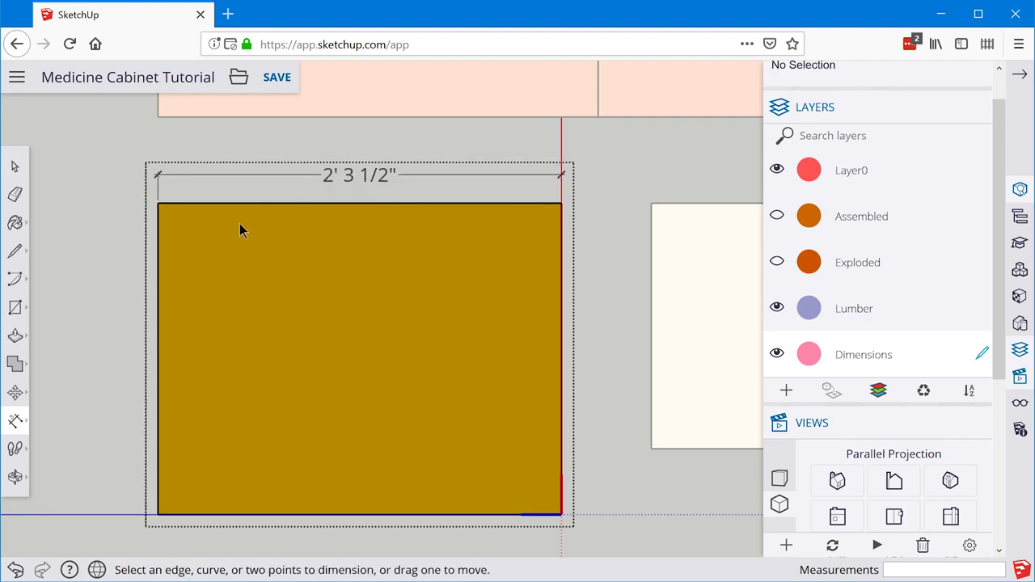
Dimension the left edge of the Door Panel, placing the dimension outside the panel
left_click(158, 203)
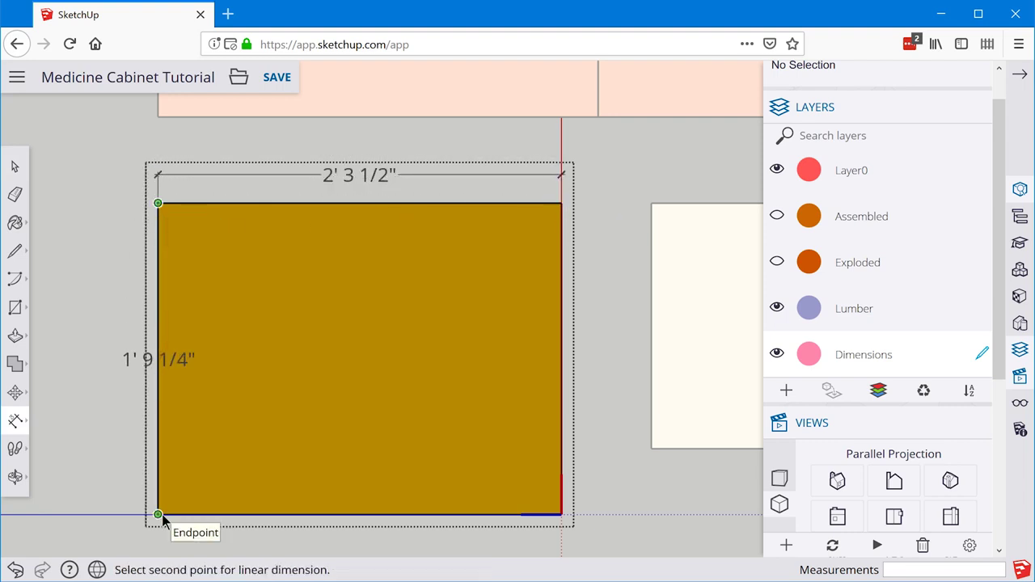
left_click(158, 515)
left_click(108, 511)
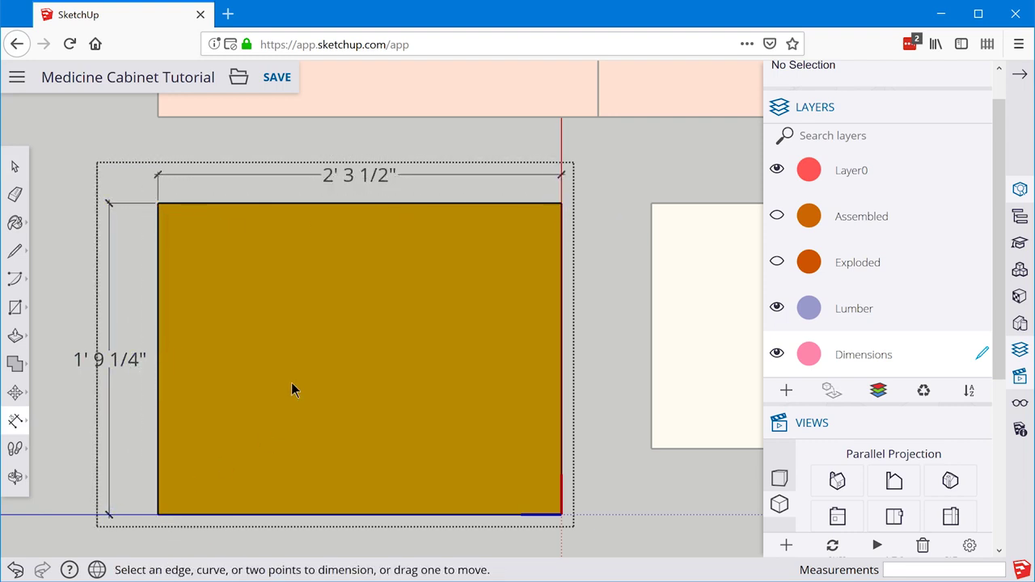
Dimension the top edge of the cream panel within its component, placing the dimension above the edge
scroll(293, 390, "down", 2)
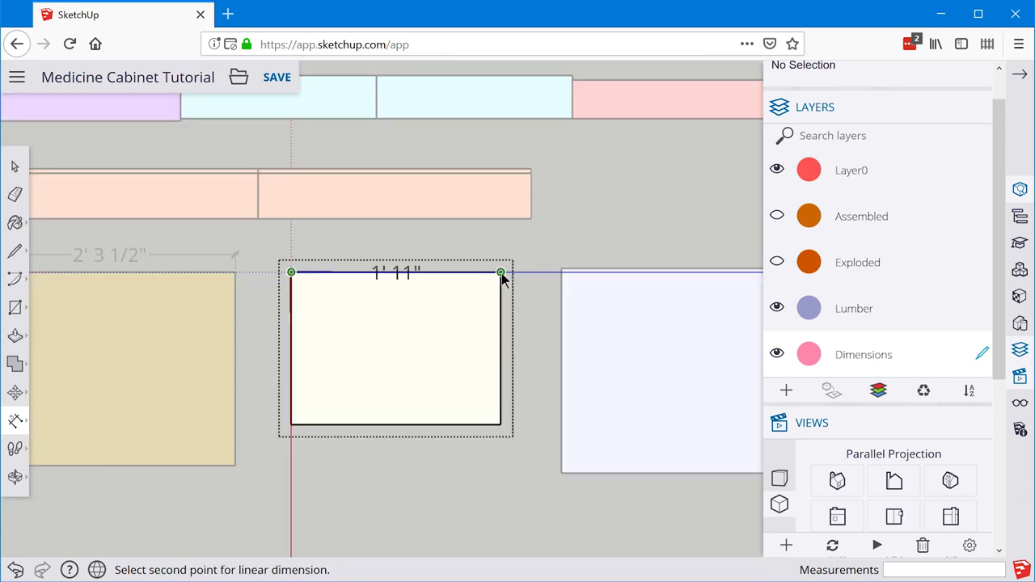
left_click(501, 273)
left_click(485, 257)
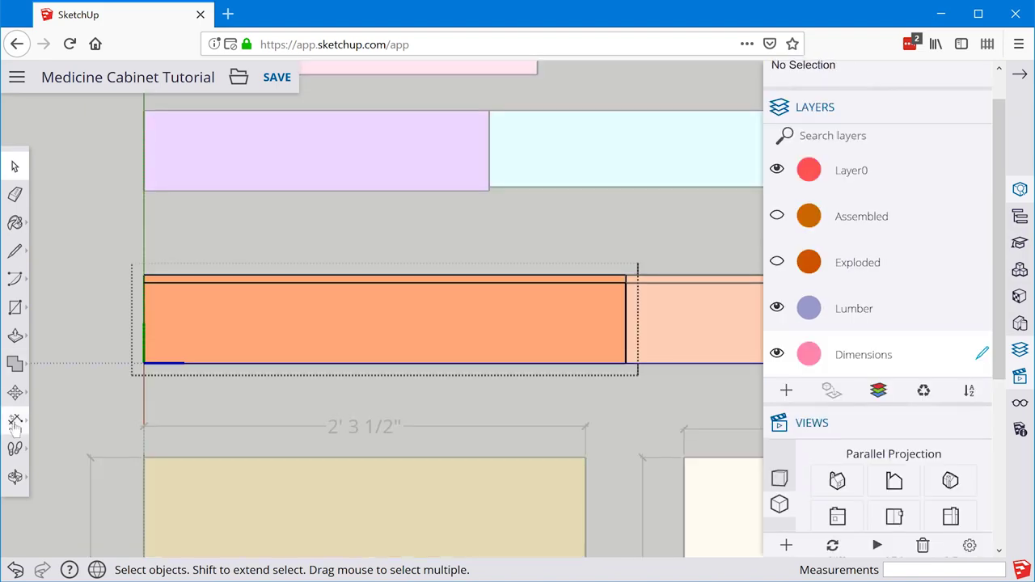
Dimension the full width across the left end of the first orange side panel within its component
key("d")
left_click(143, 275)
left_click(143, 362)
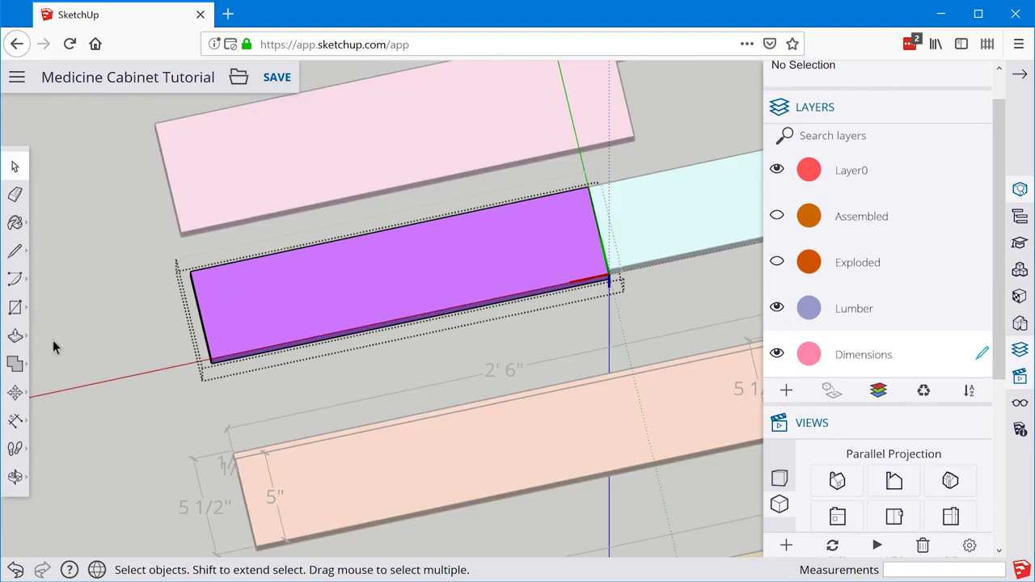
Add linear dimensions to the purple board and the adjoining cyan board within their components
key("d")
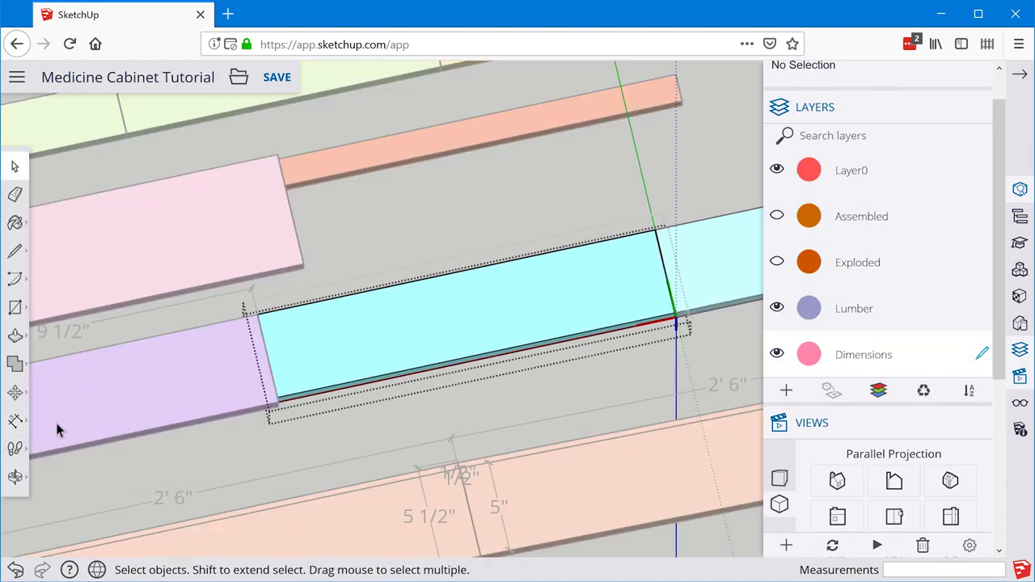
left_click(14, 421)
left_click(263, 331)
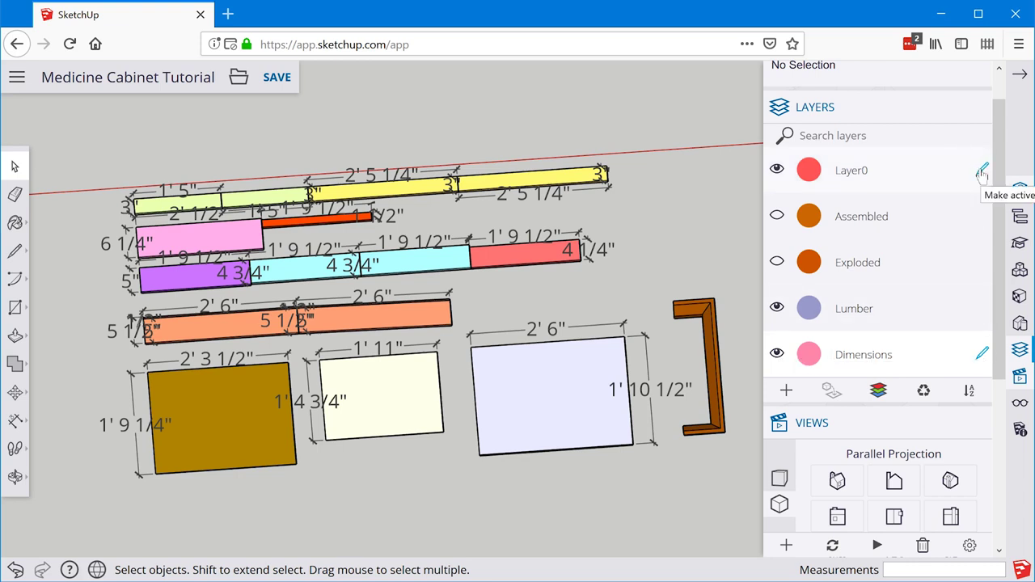
Make Layer0 the active layer again and toggle the Dimensions layer off and on to check the dimensions
left_click(981, 171)
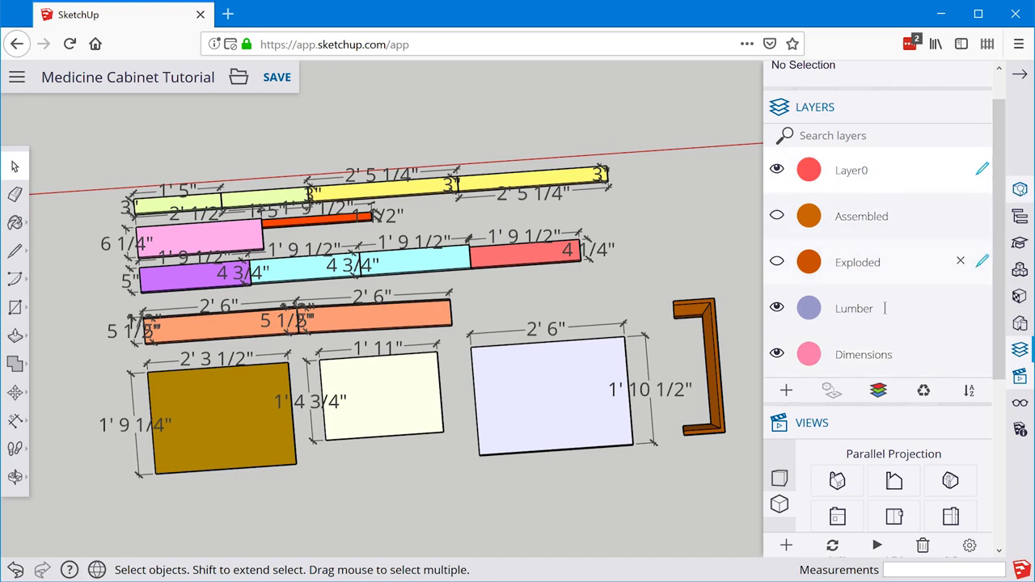
left_click(776, 361)
left_click(776, 356)
left_click(777, 358)
left_click(777, 356)
scroll(699, 373, "down", 2)
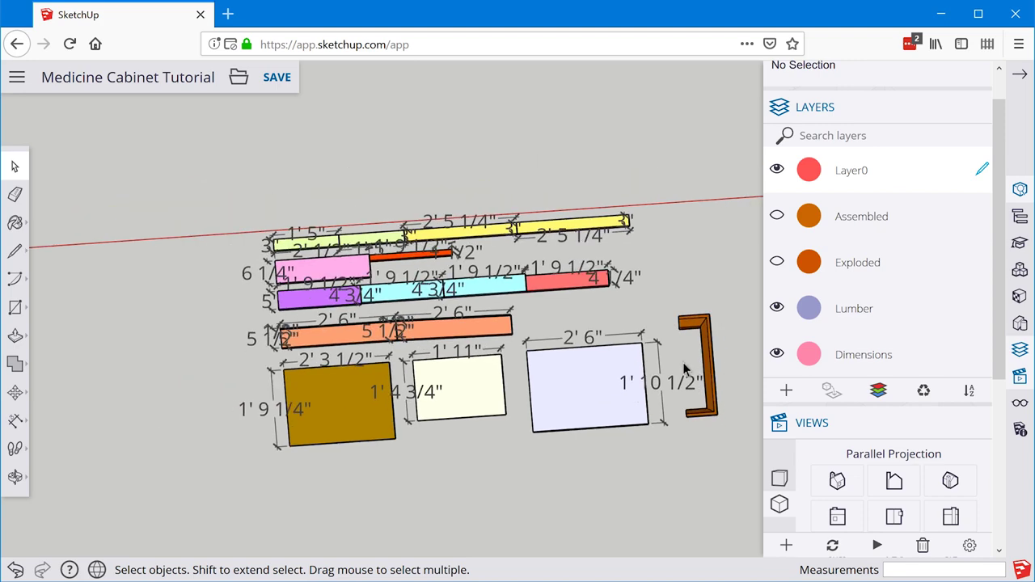
middle_click_drag(351, 444, 623, 294)
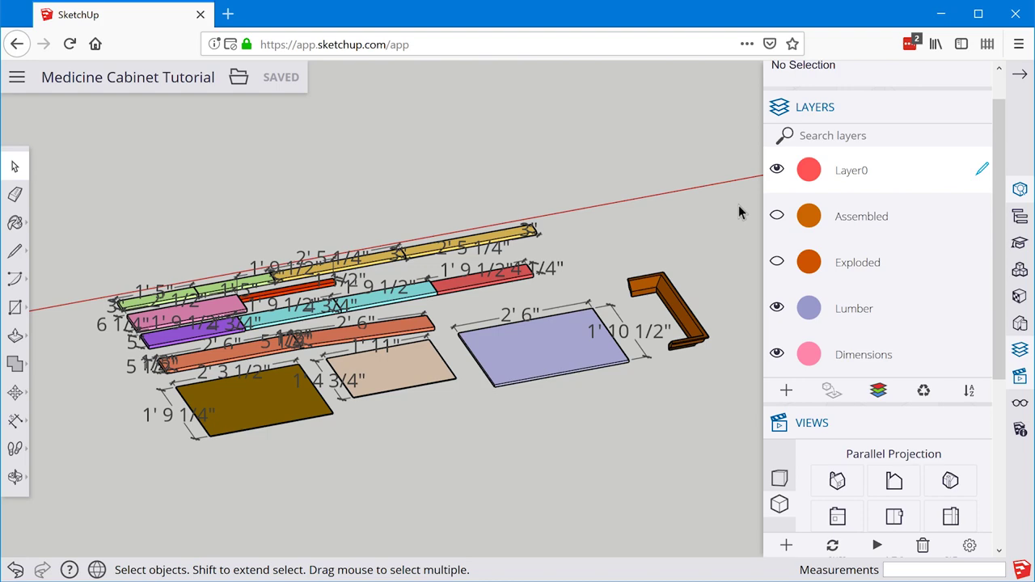
Rotate the slightly tilted second orange side panel about its end corner to align it with the adjoining side panel
scroll(296, 347, "up", 4)
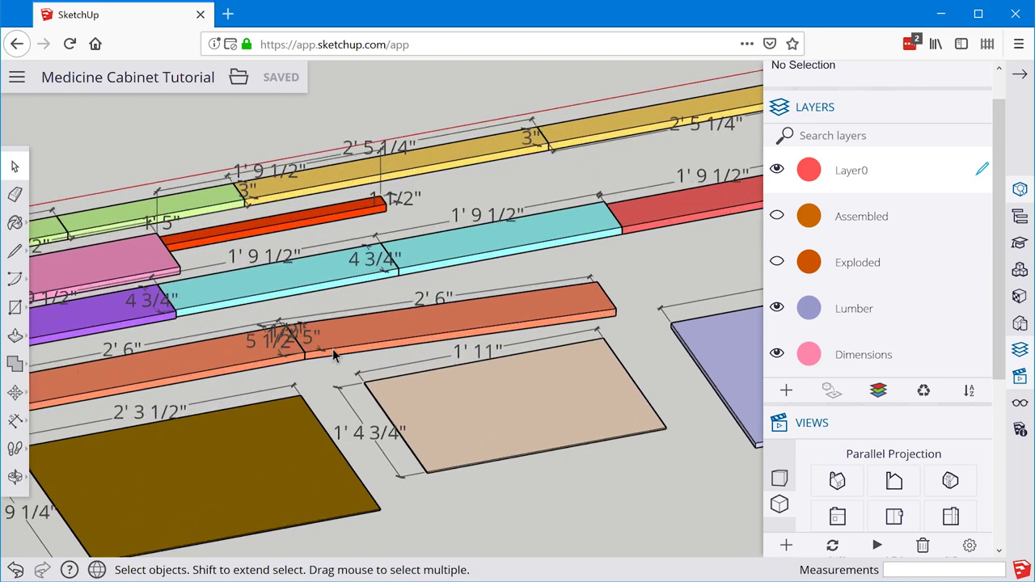
left_click(340, 358)
scroll(324, 360, "up", 4)
scroll(308, 363, "up", 5)
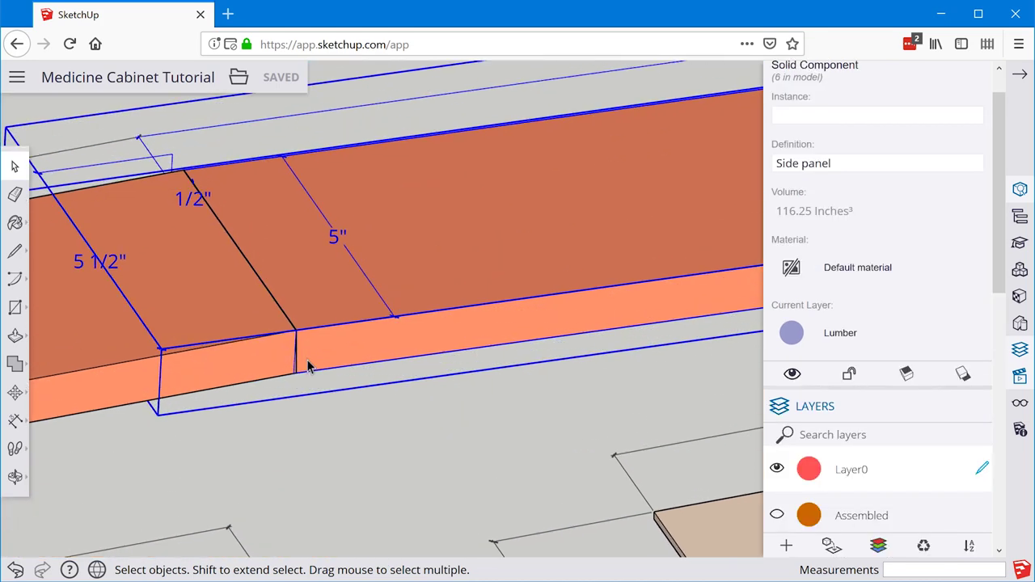
key("q")
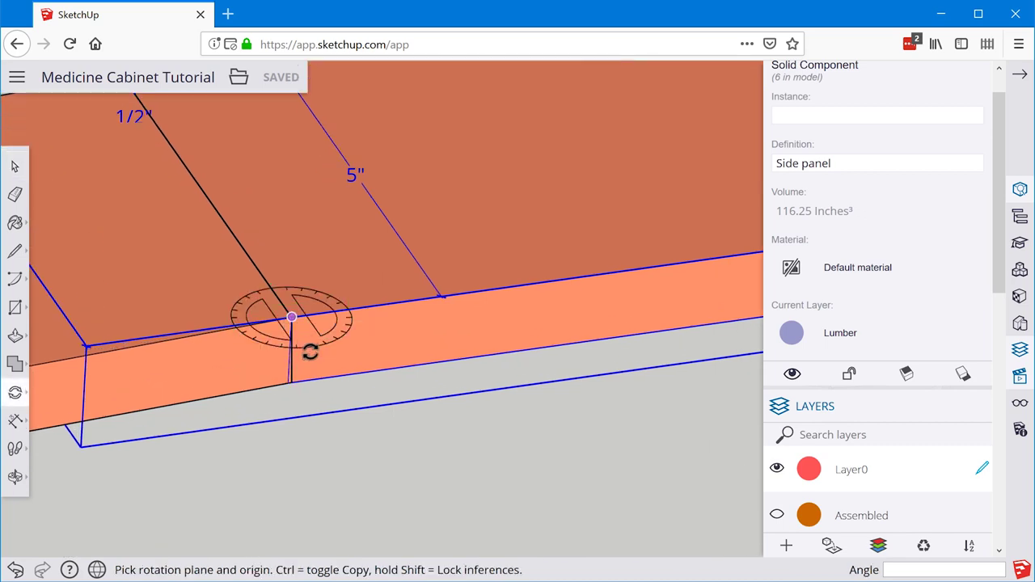
left_click_drag(295, 323, 212, 346)
scroll(214, 339, "up", 3)
key("Escape")
left_click_drag(350, 318, 654, 282)
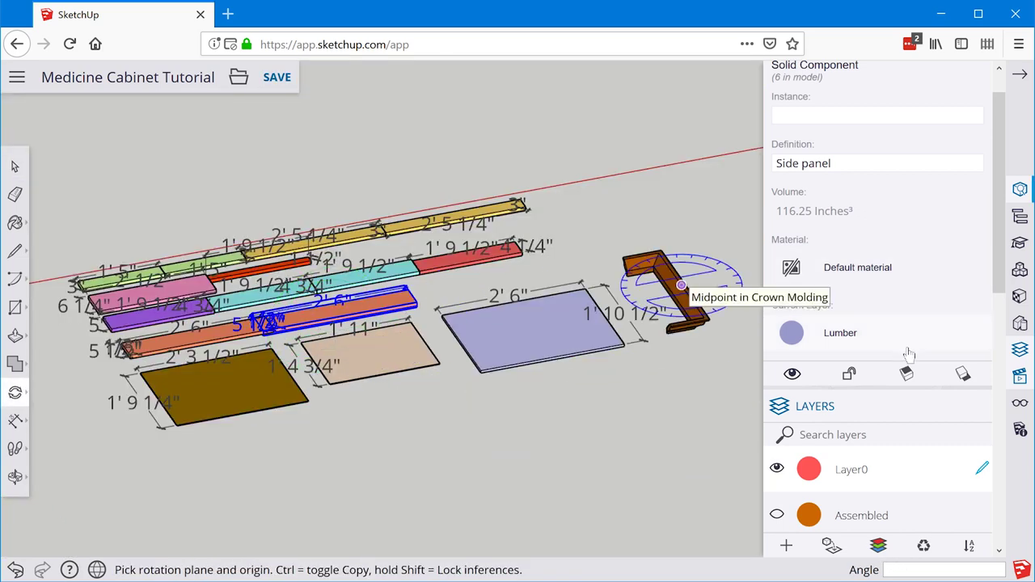
Switch back to the Lumber scene to restore its top view of the parts
left_click_drag(1003, 291, 1006, 540)
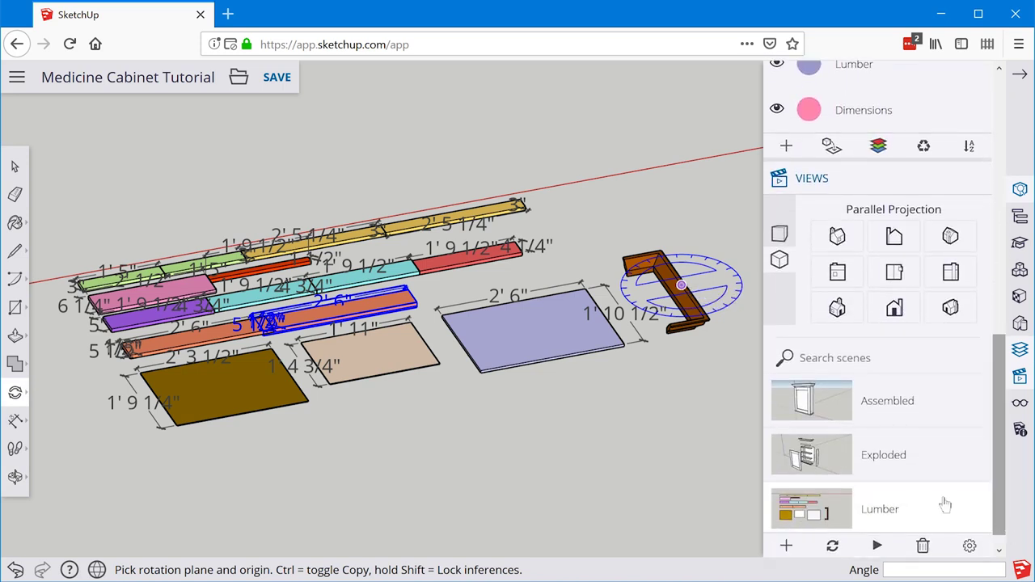
left_click(808, 509)
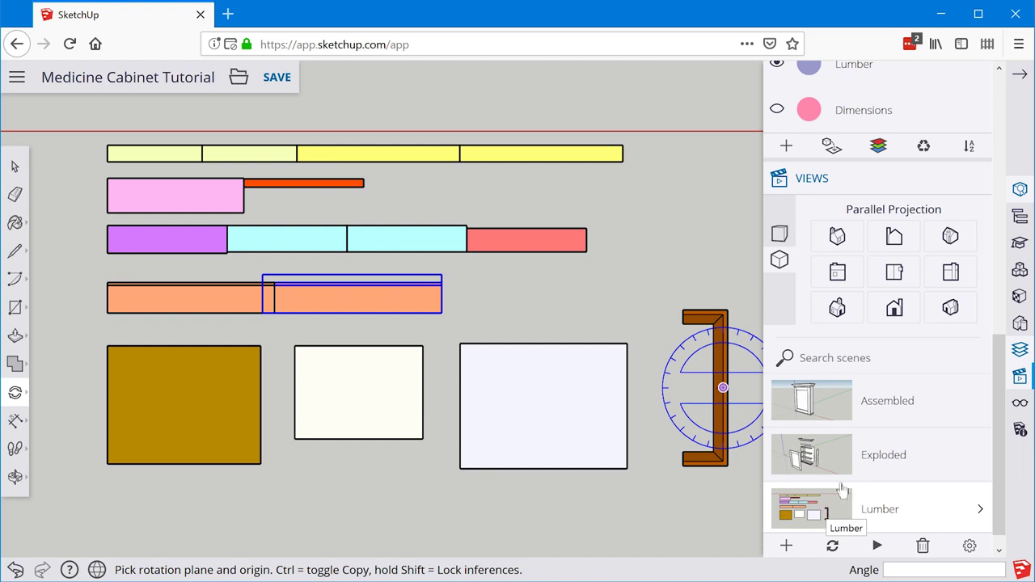
Hide every lumber part except the brown door panel
key("space")
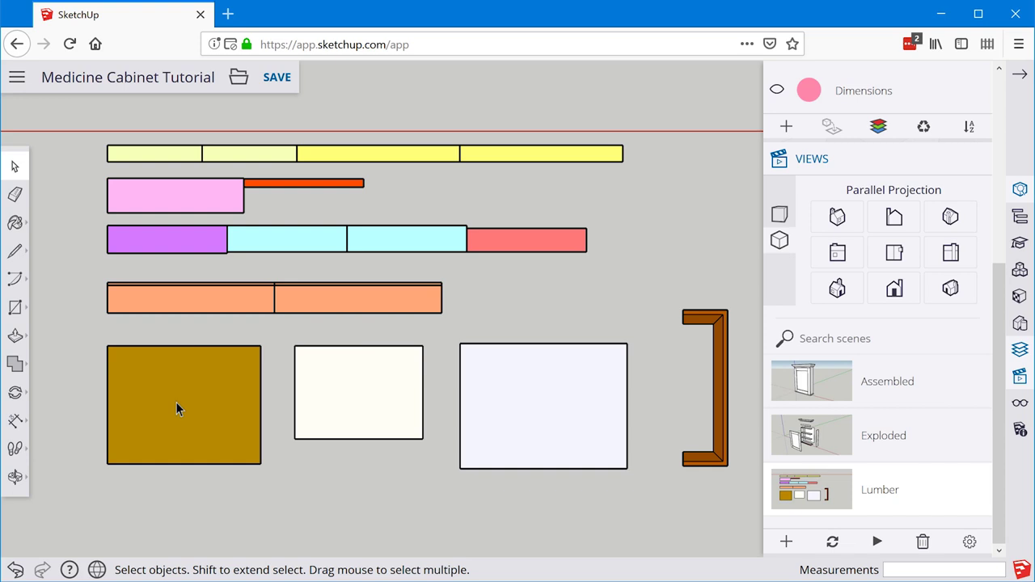
key("ctrl+a")
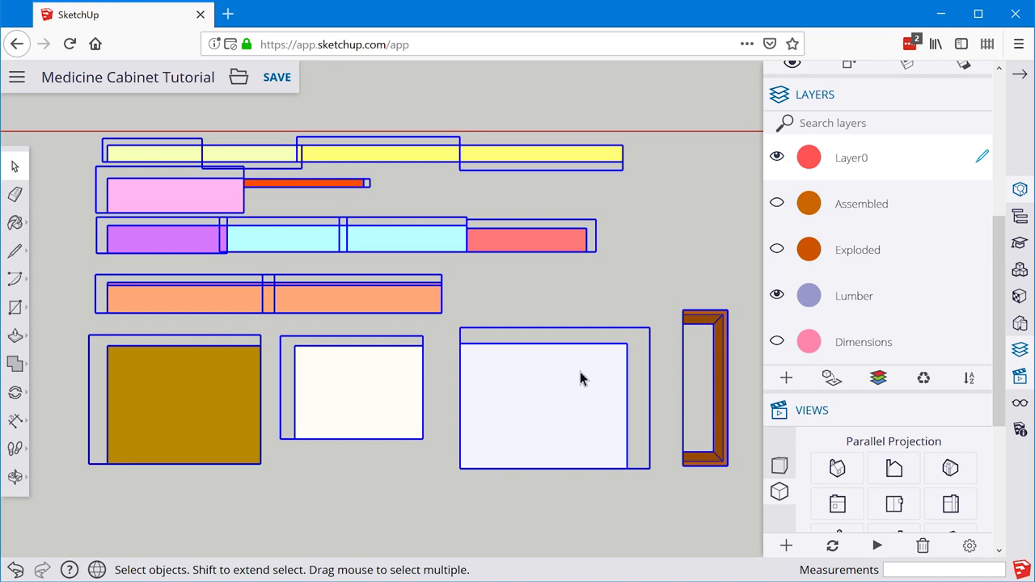
left_click(221, 402, "shift")
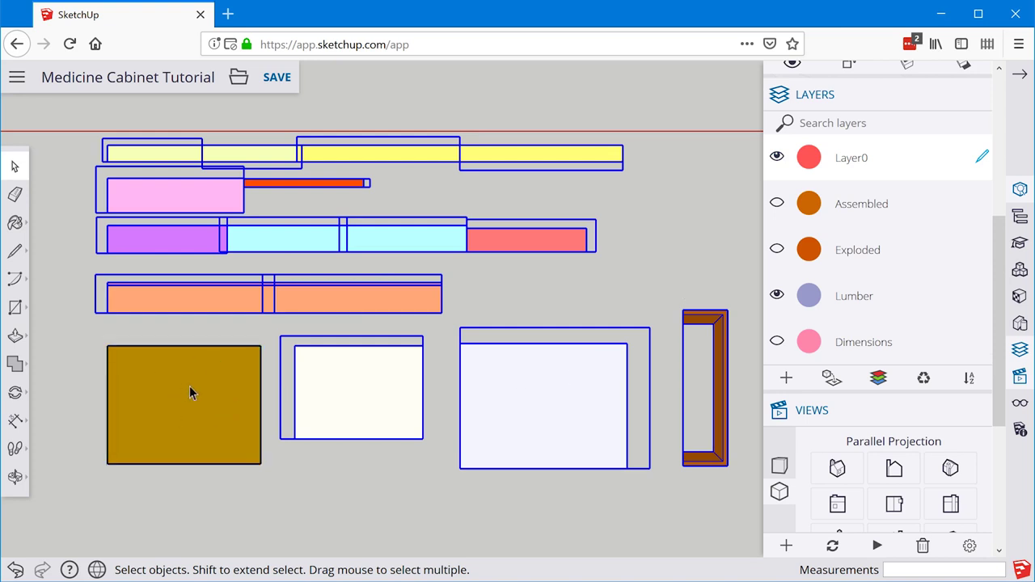
right_click(344, 360)
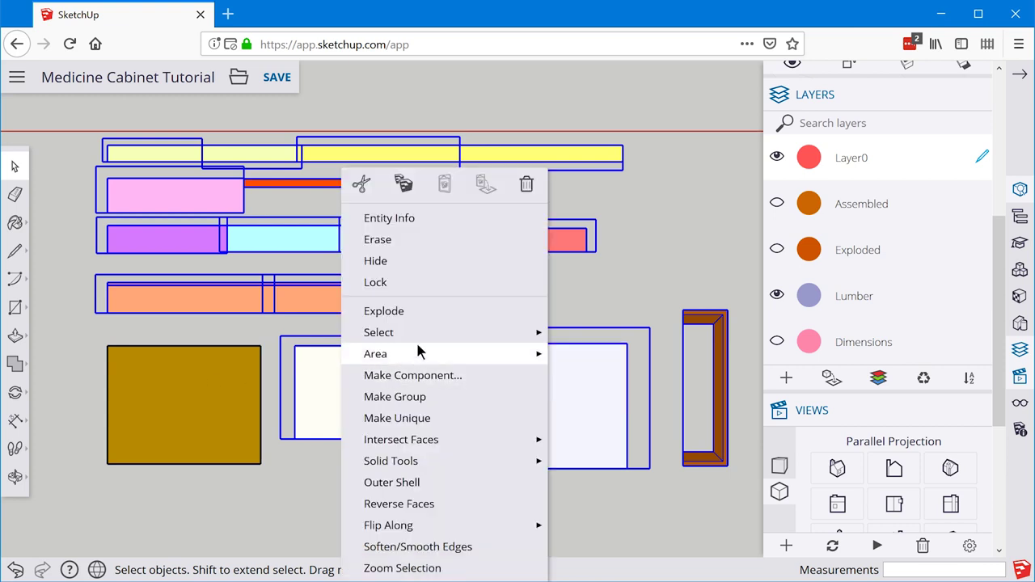
left_click(429, 260)
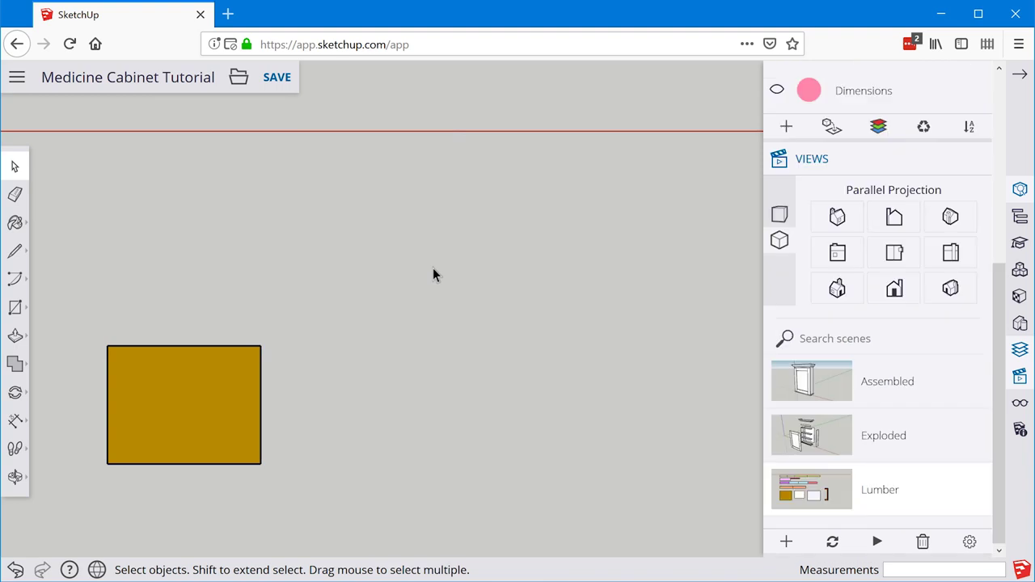
Frame the isolated door panel and turn on the Dimensions layer to show its dimensions
scroll(113, 469, "up", 8)
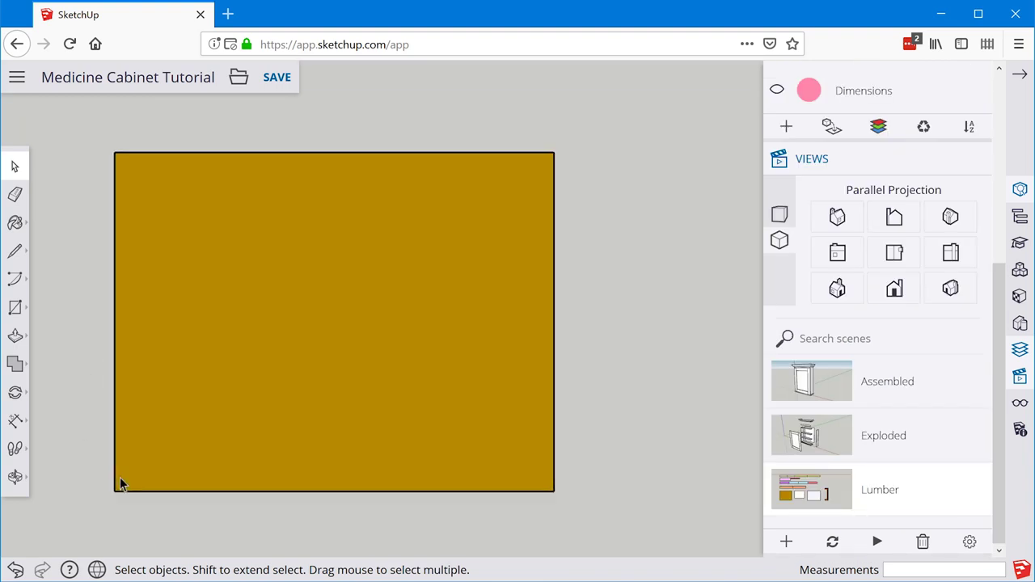
scroll(364, 444, "down", 2)
scroll(268, 429, "up", 2)
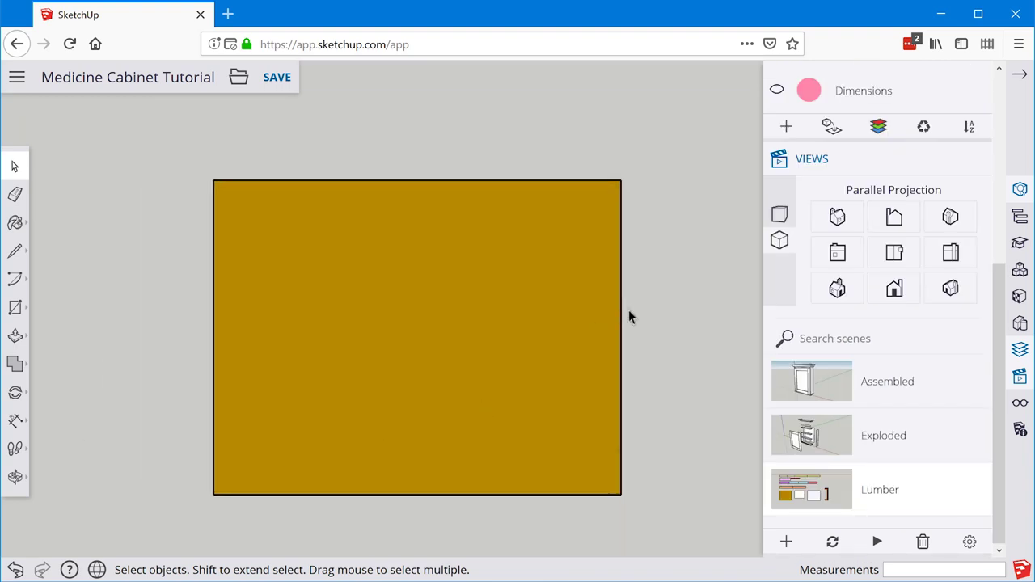
scroll(938, 199, "up", 5)
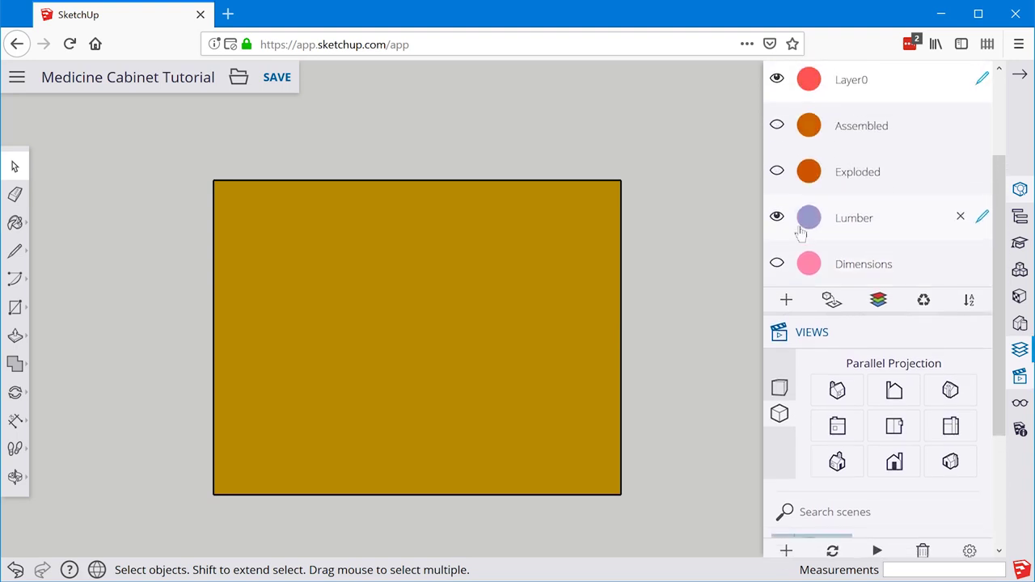
left_click(777, 270)
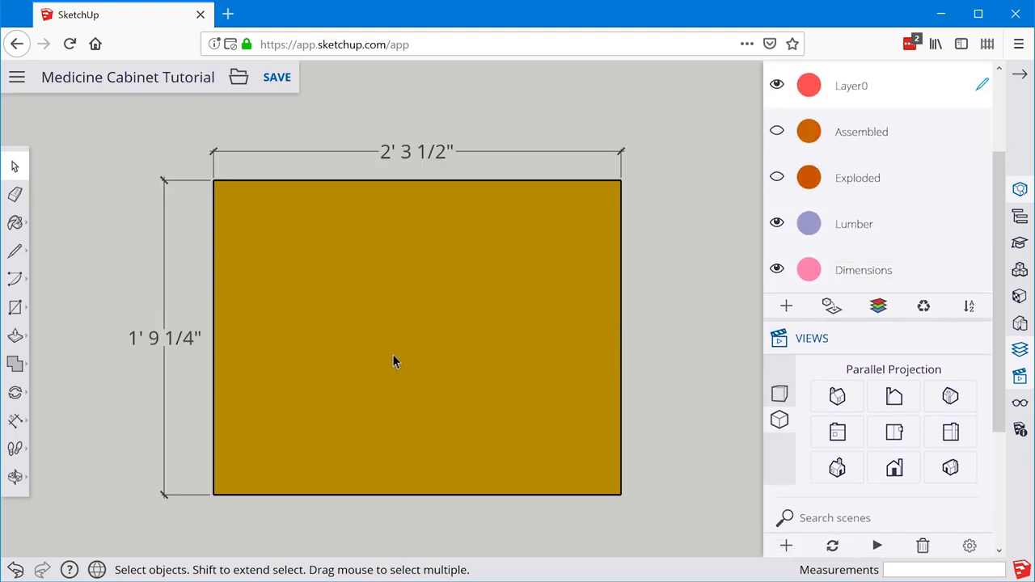
Add a scene of the dimensioned brown panel and name it Door Panel, checking the name against its component definition
scroll(1004, 364, "down", 5)
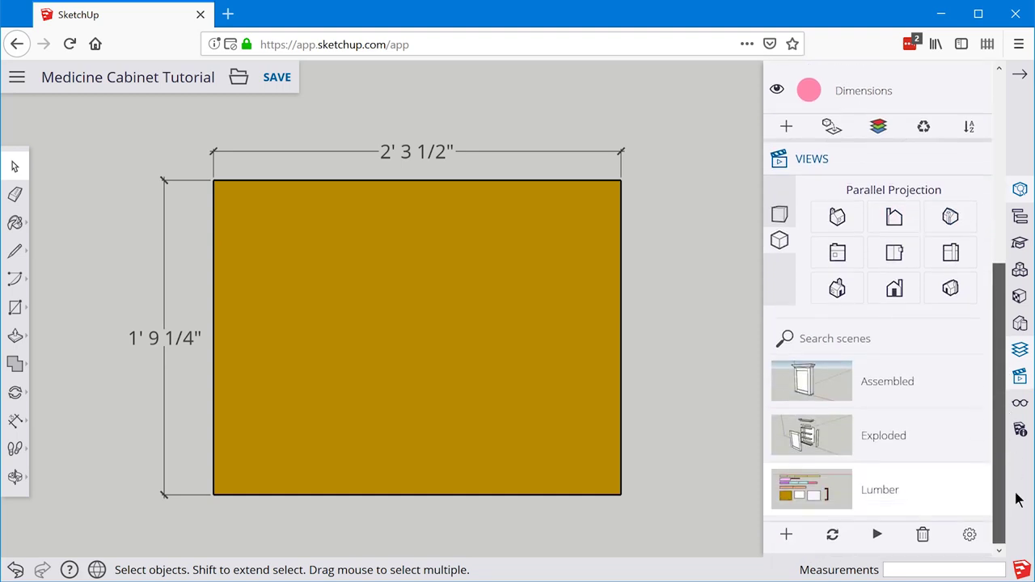
left_click(786, 542)
scroll(883, 496, "down", 5)
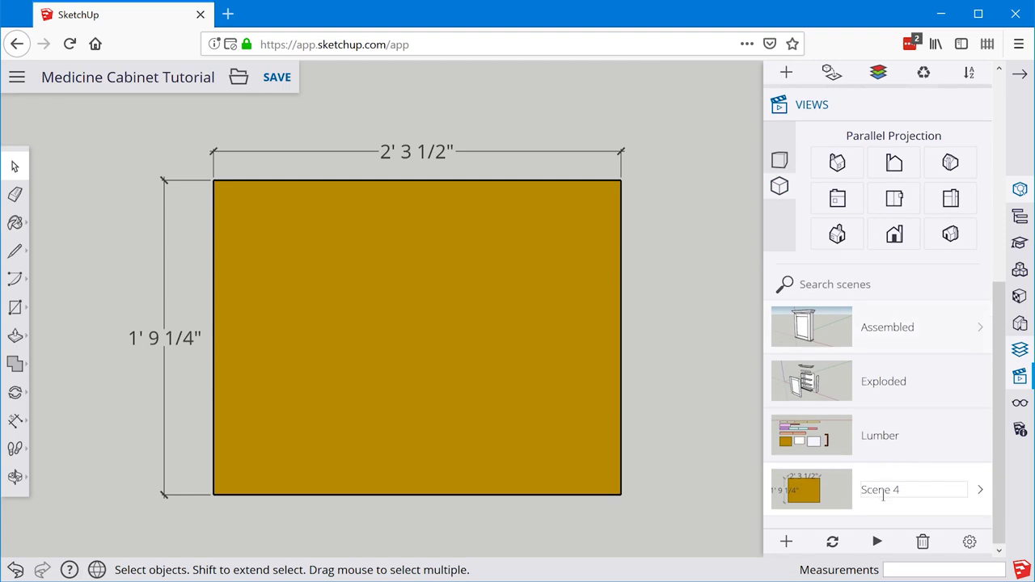
left_click(925, 485)
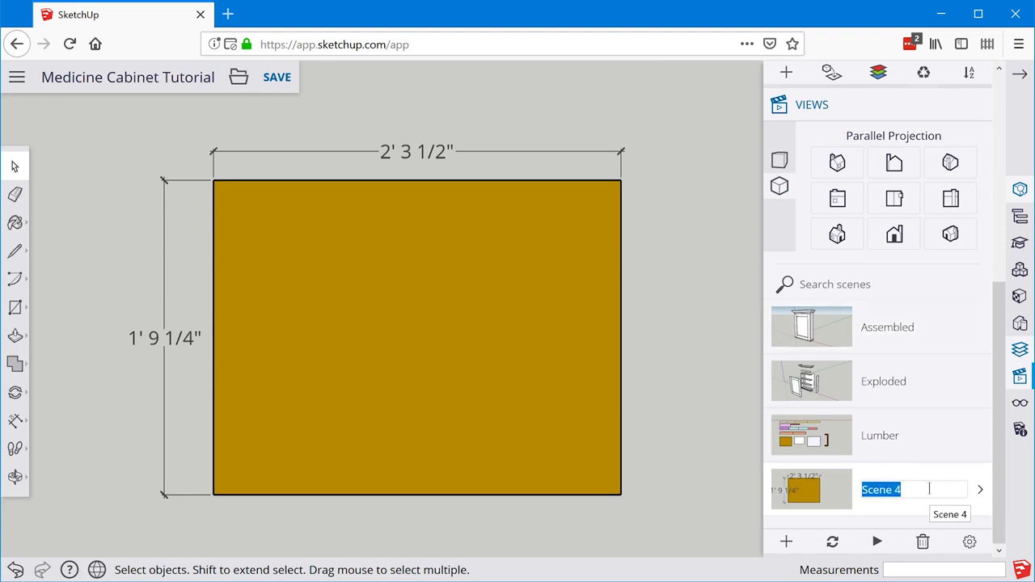
type("D")
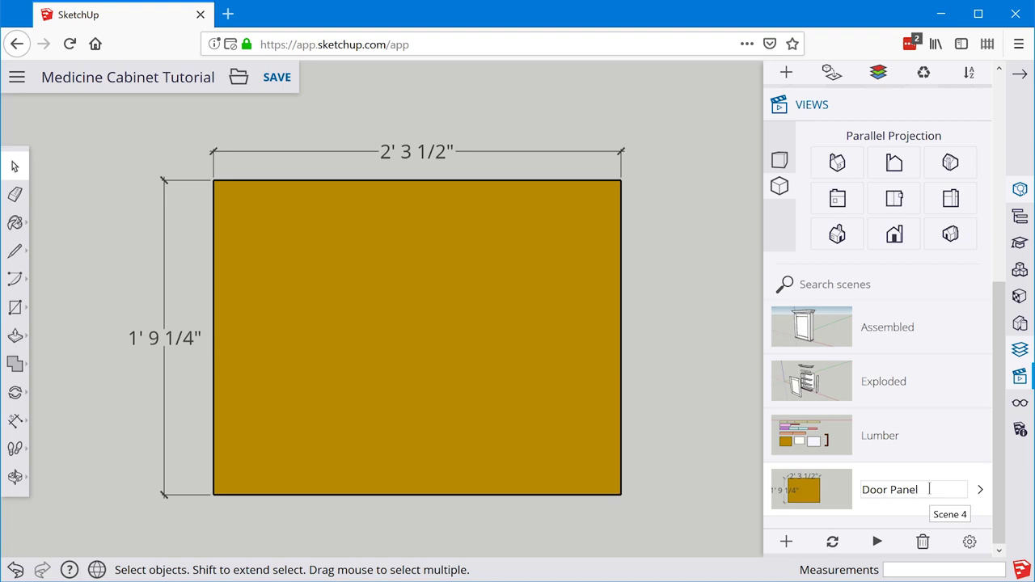
type("oor Panel")
left_click(557, 368)
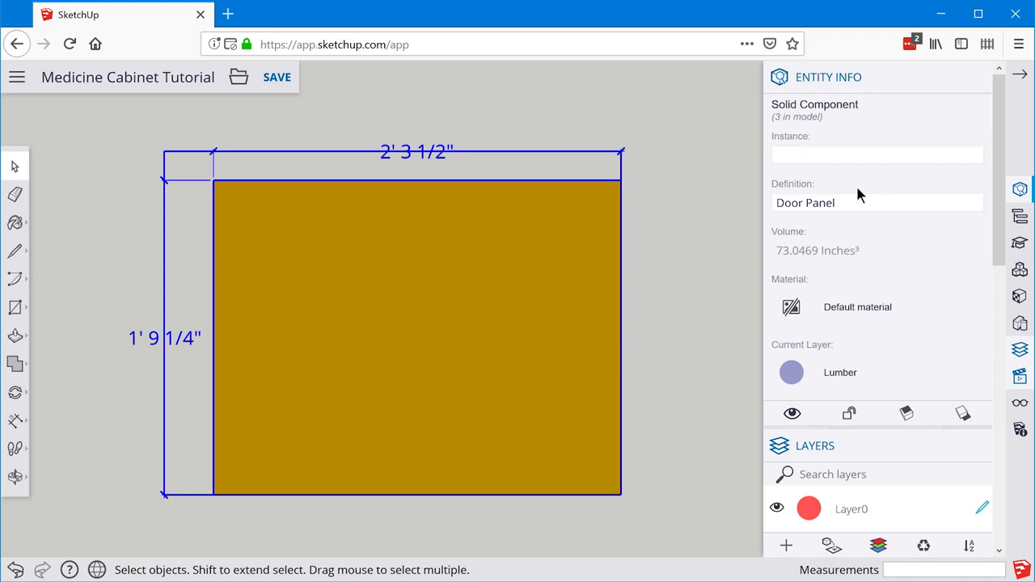
Return to the Lumber scene and hide every part except the cream mirror
left_click_drag(1001, 251, 1001, 544)
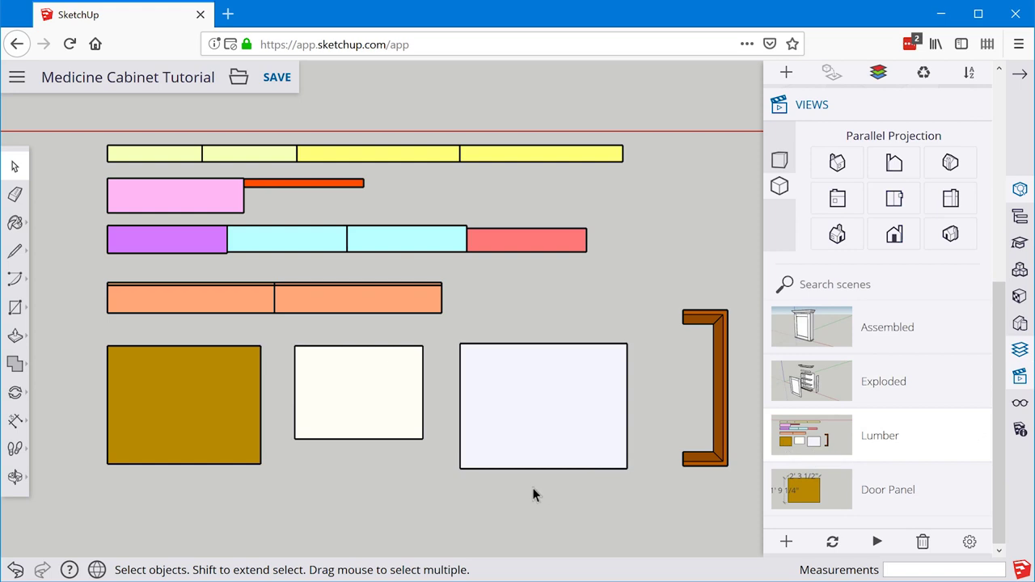
key("ctrl+a")
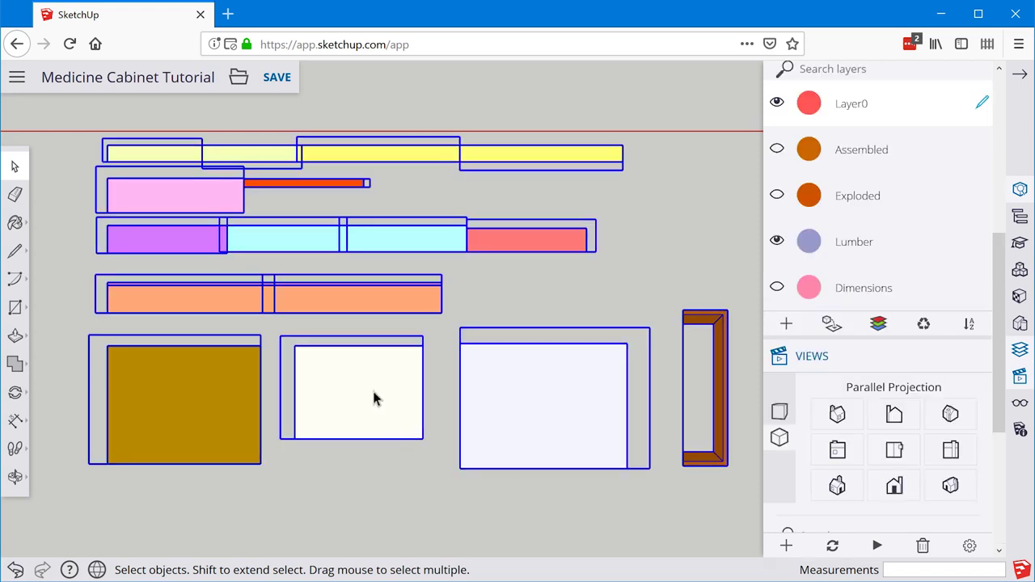
left_click(368, 392, "shift")
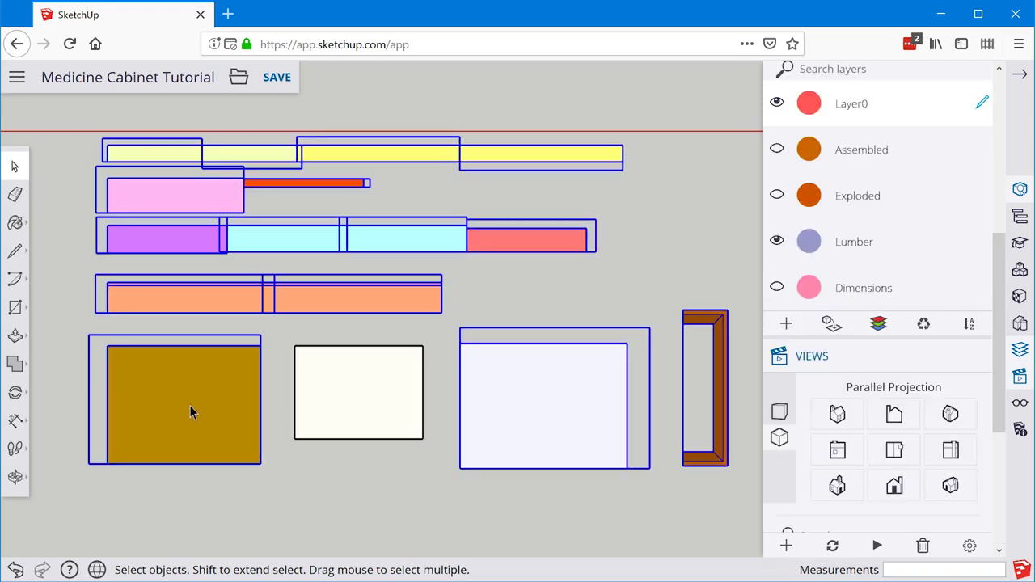
right_click(170, 376)
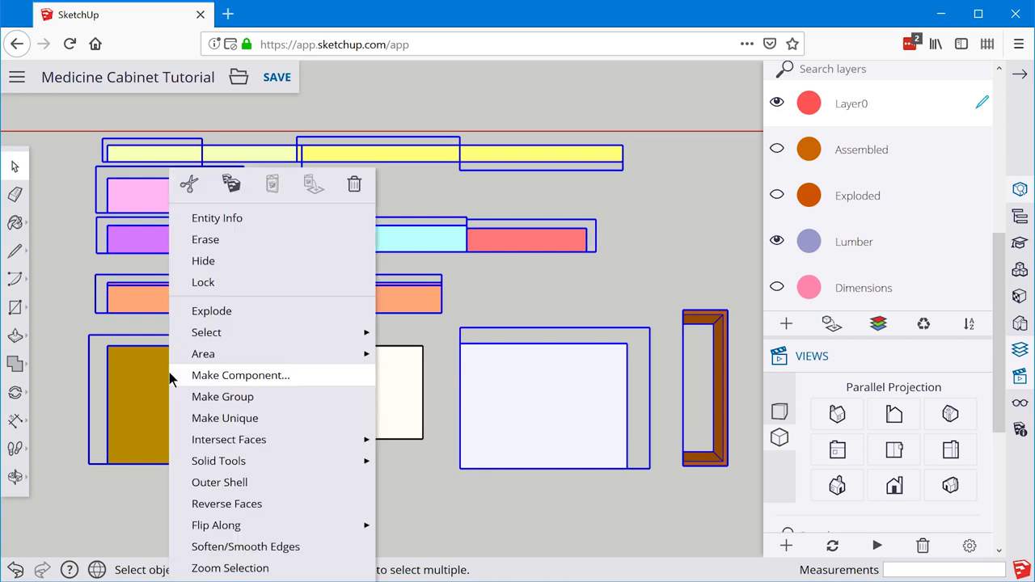
left_click(244, 268)
Enlarge the isolated mirror in the view and make the Dimensions layer visible
scroll(320, 433, "up", 5)
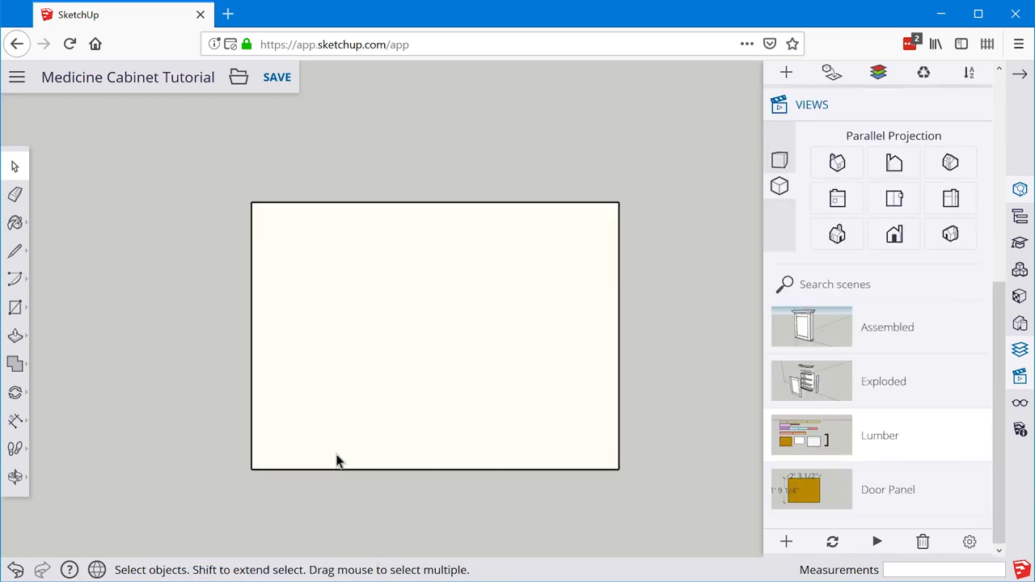
scroll(997, 359, "up", 3)
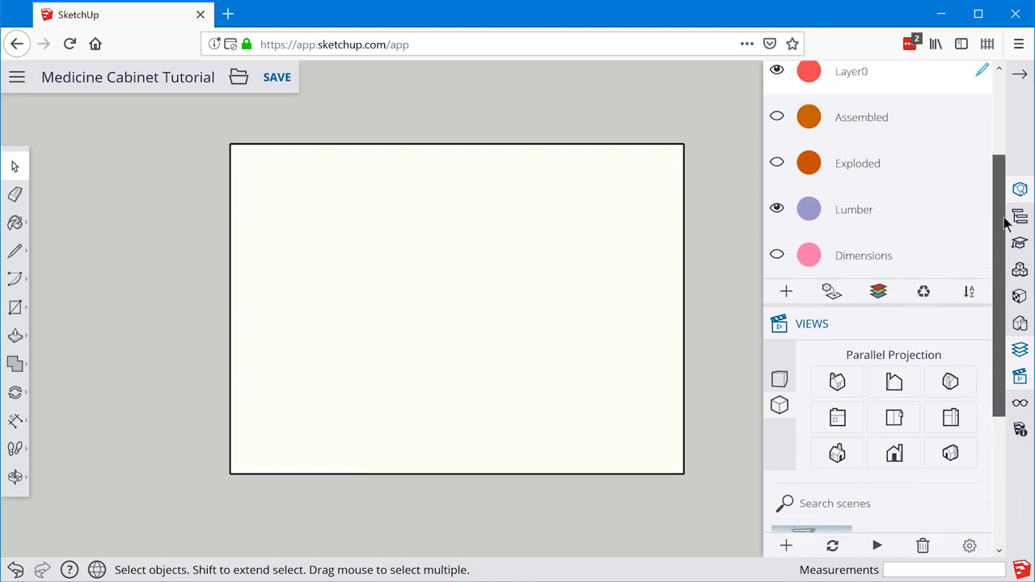
left_click(778, 265)
Look up the cream part's component definition and add a scene of it named Mirror
scroll(995, 250, "up", 3)
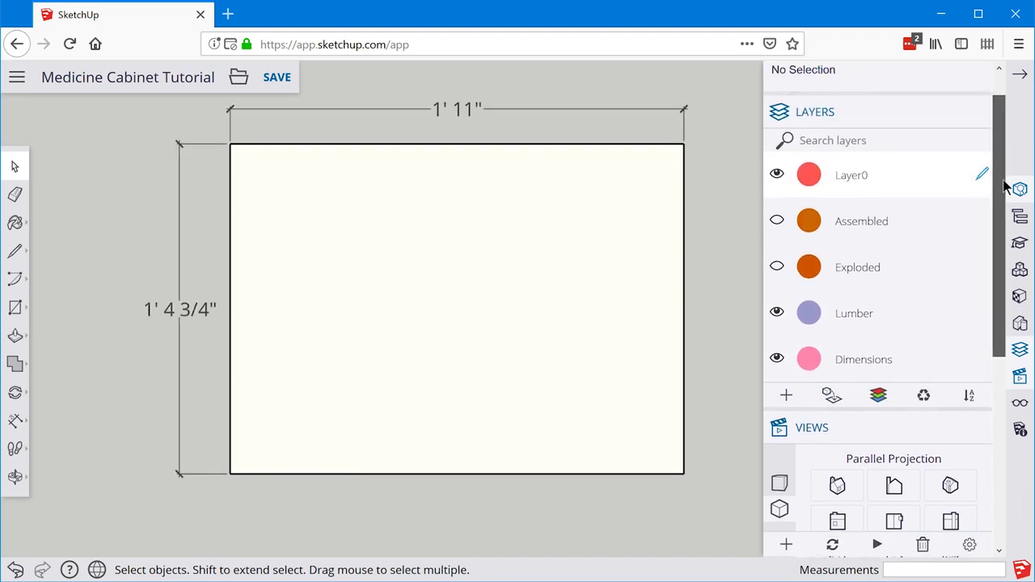
left_click(539, 243)
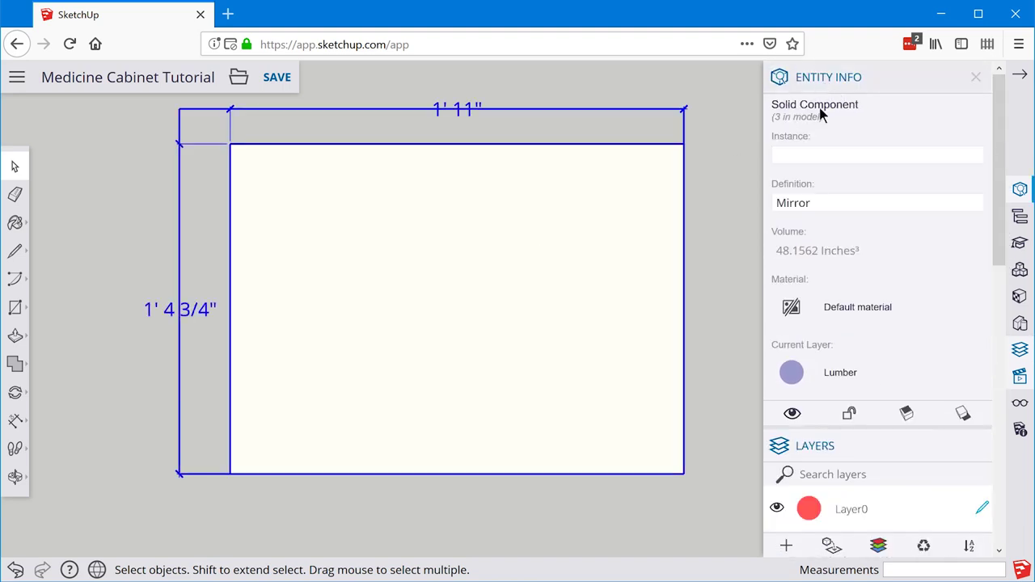
scroll(1003, 203, "down", 10)
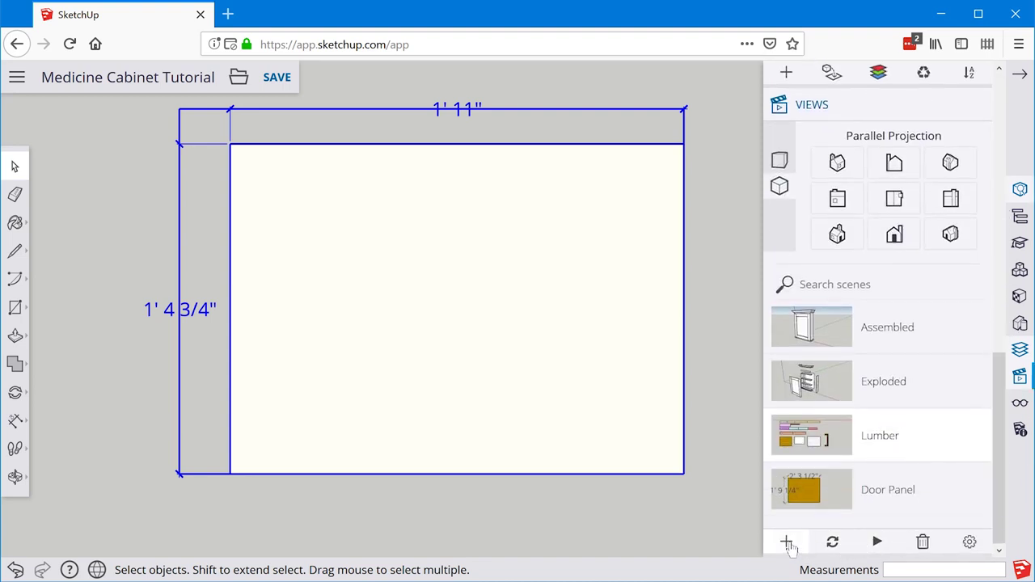
left_click(786, 543)
left_click(939, 489)
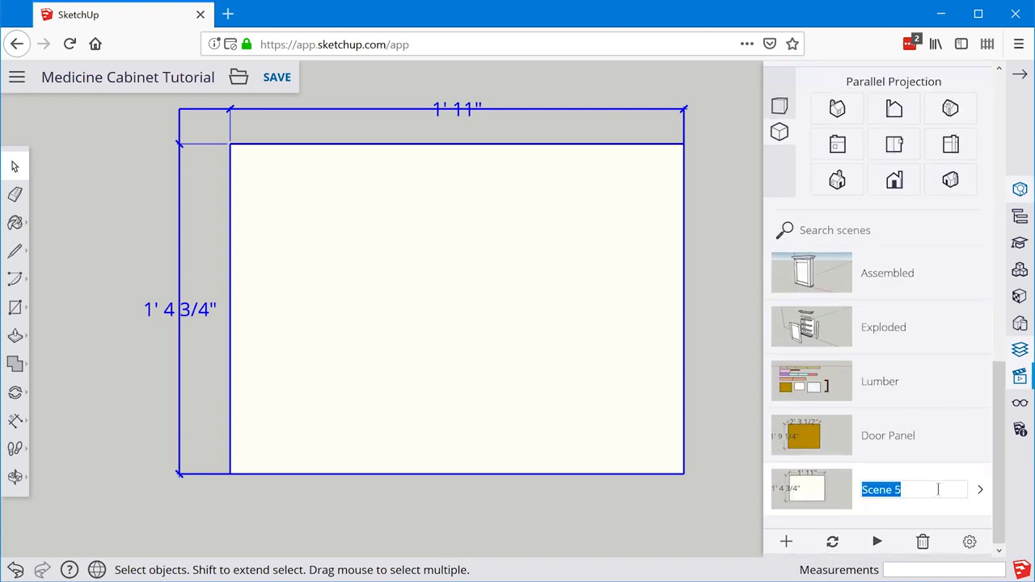
type("Mirror")
key("Return")
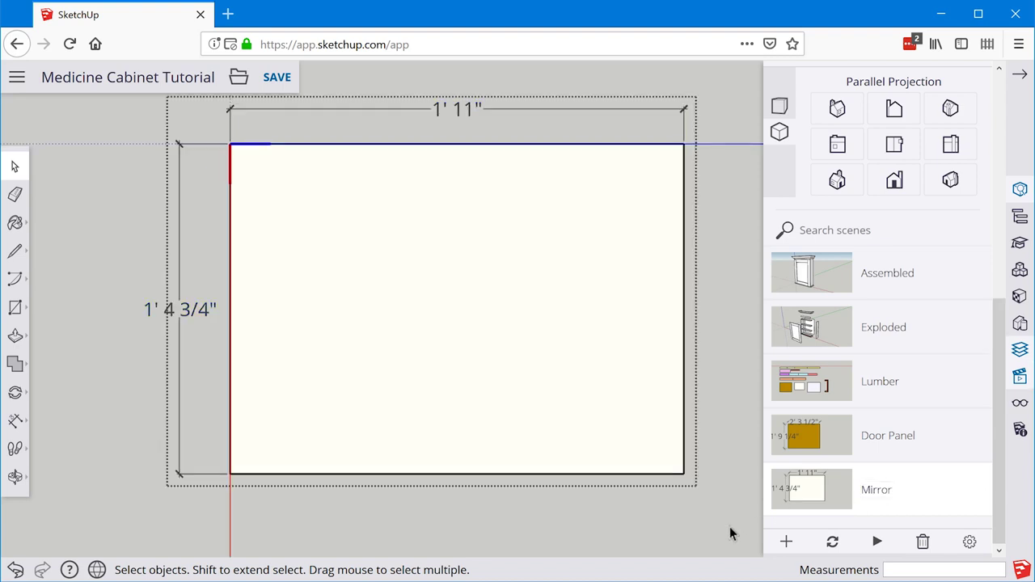
Go back to the Lumber scene and hide all parts except the large pale lavender back panel
scroll(566, 477, "down", 3)
left_click(799, 378)
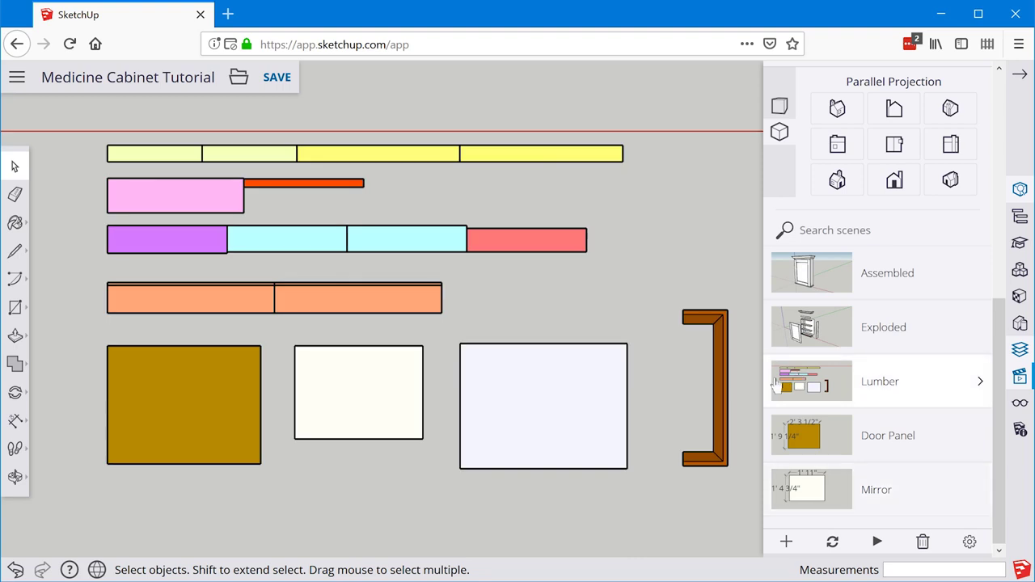
key("ctrl+a")
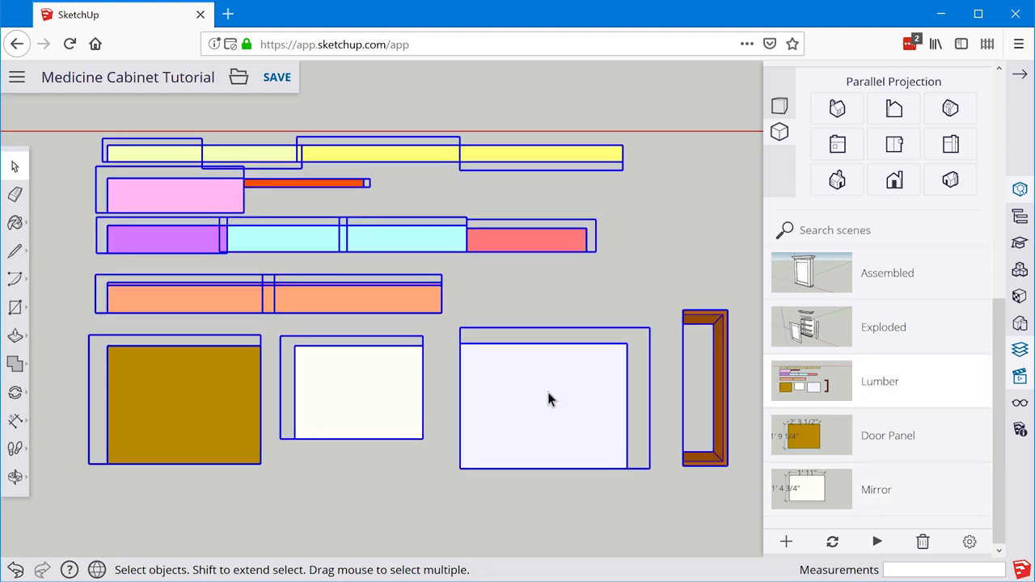
left_click(548, 394, "shift")
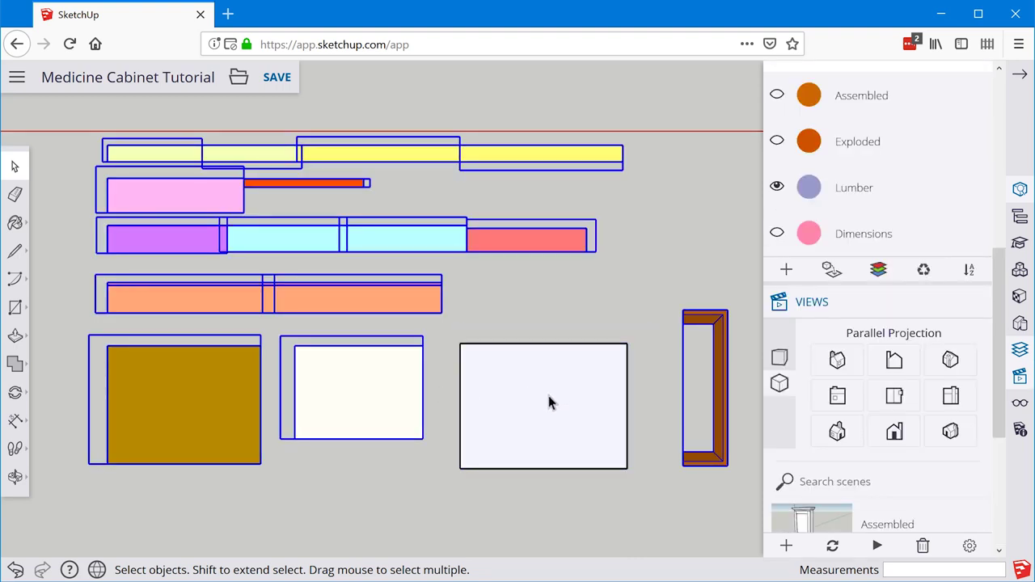
right_click(380, 366)
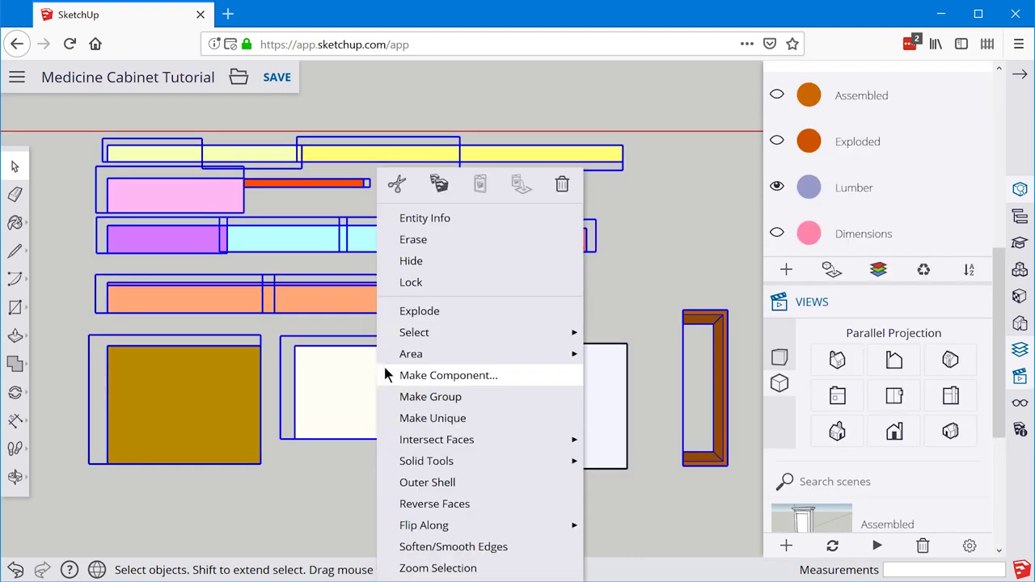
left_click(439, 261)
Fit the isolated back panel to the view and switch on the Dimensions layer
key("shift+z")
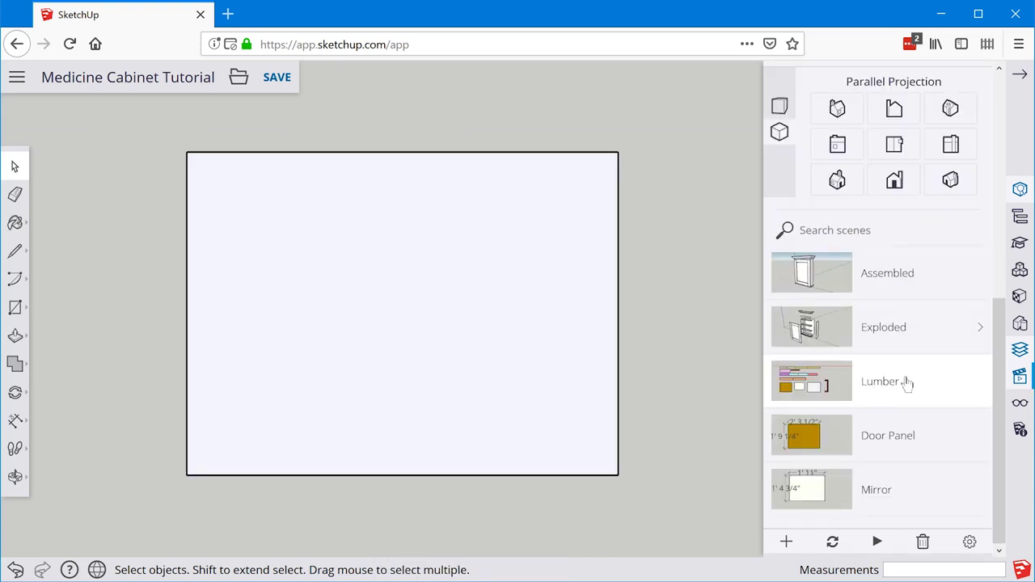
left_click_drag(1000, 375, 946, 231)
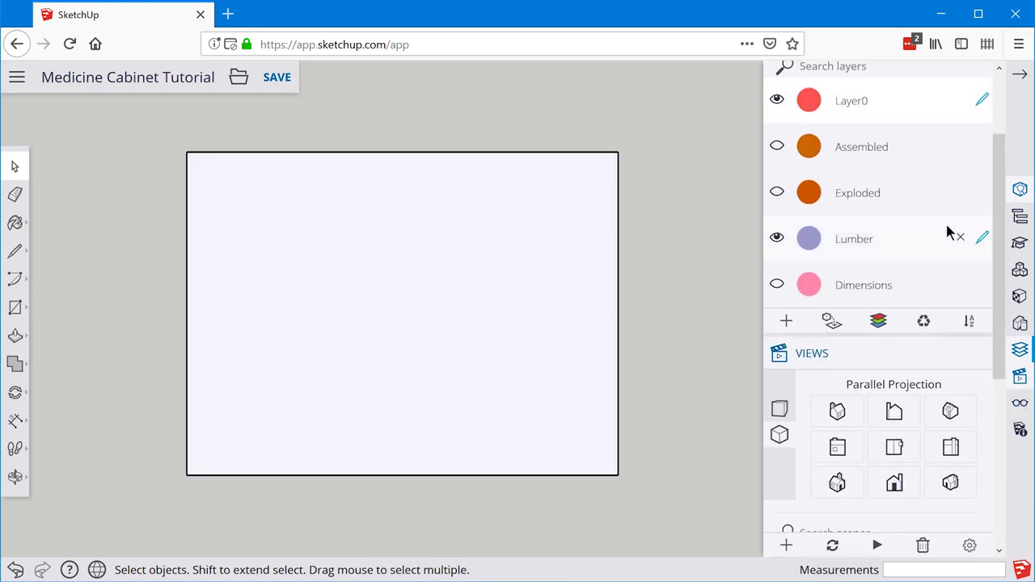
left_click(776, 286)
Check the lavender part's component definition and save its dimensioned view as a scene named Back Panel
left_click_drag(998, 263, 896, 122)
left_click(572, 280)
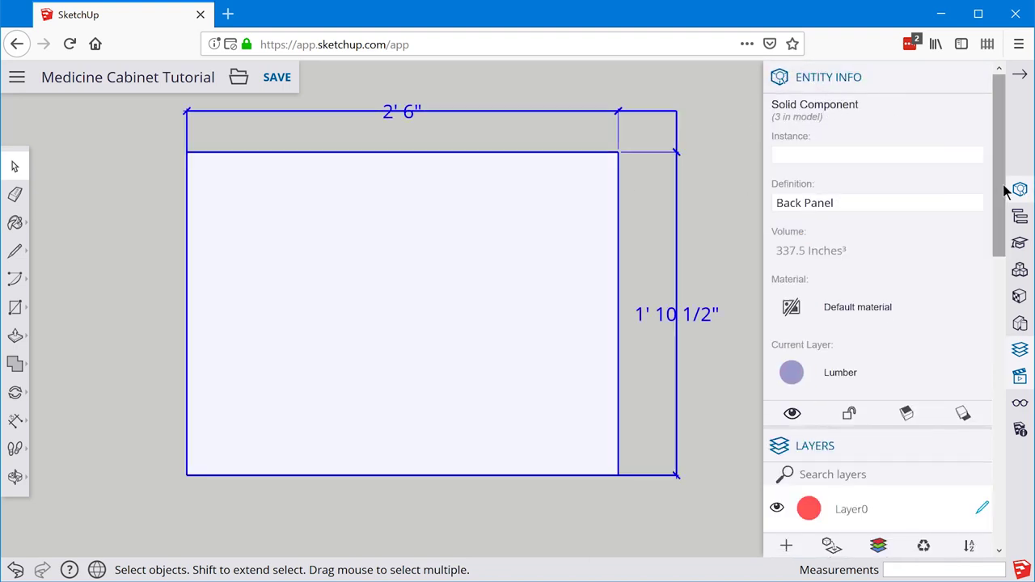
left_click_drag(1001, 189, 1024, 504)
left_click(786, 542)
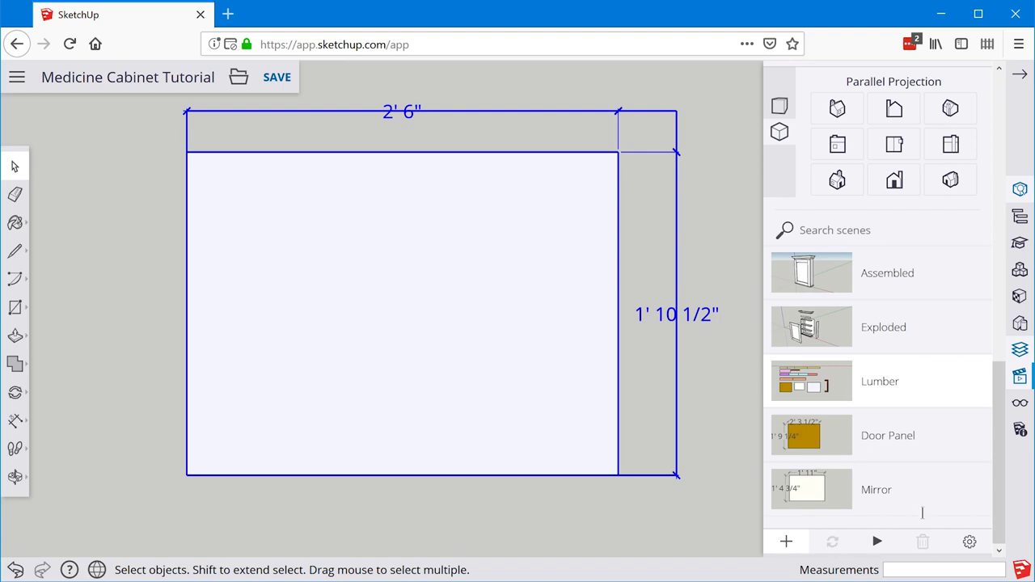
type("Back Panel")
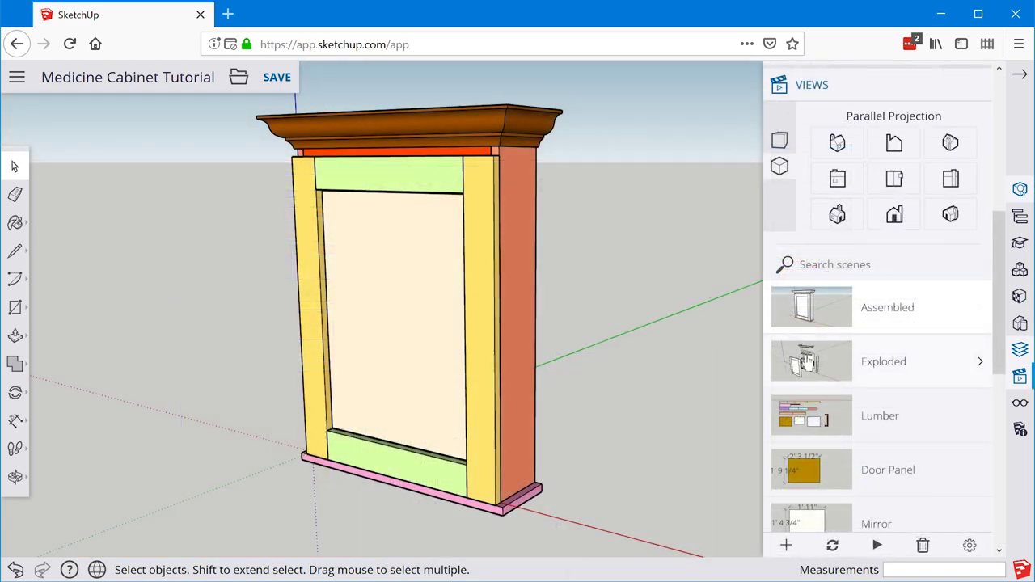
Review the saved scenes in order: Exploded, Lumber, Door Panel, Mirror and Back Panel
left_click(807, 364)
left_click(817, 414)
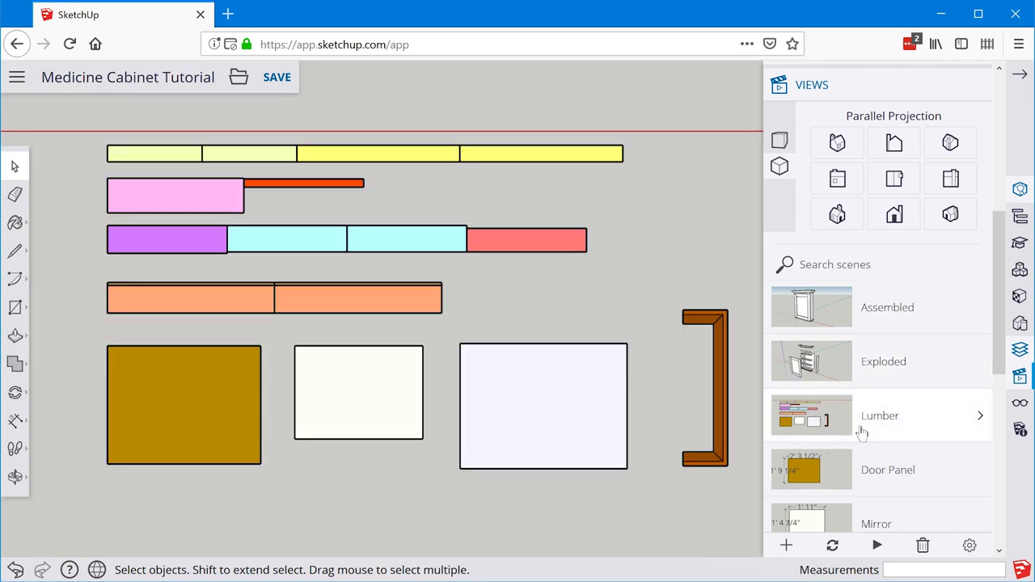
scroll(1003, 351, "down", 3)
left_click(832, 344)
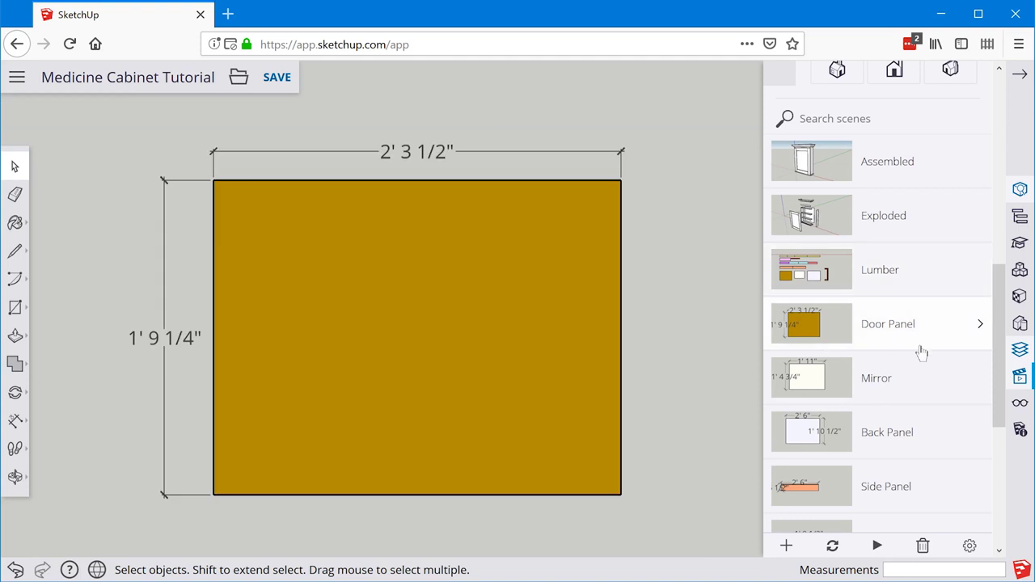
left_click(811, 377)
left_click(813, 428)
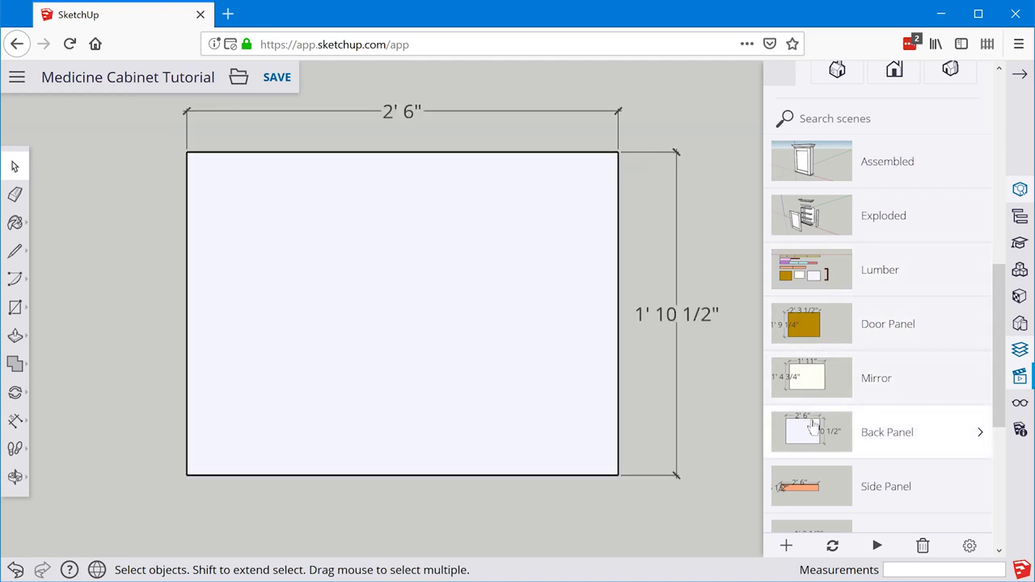